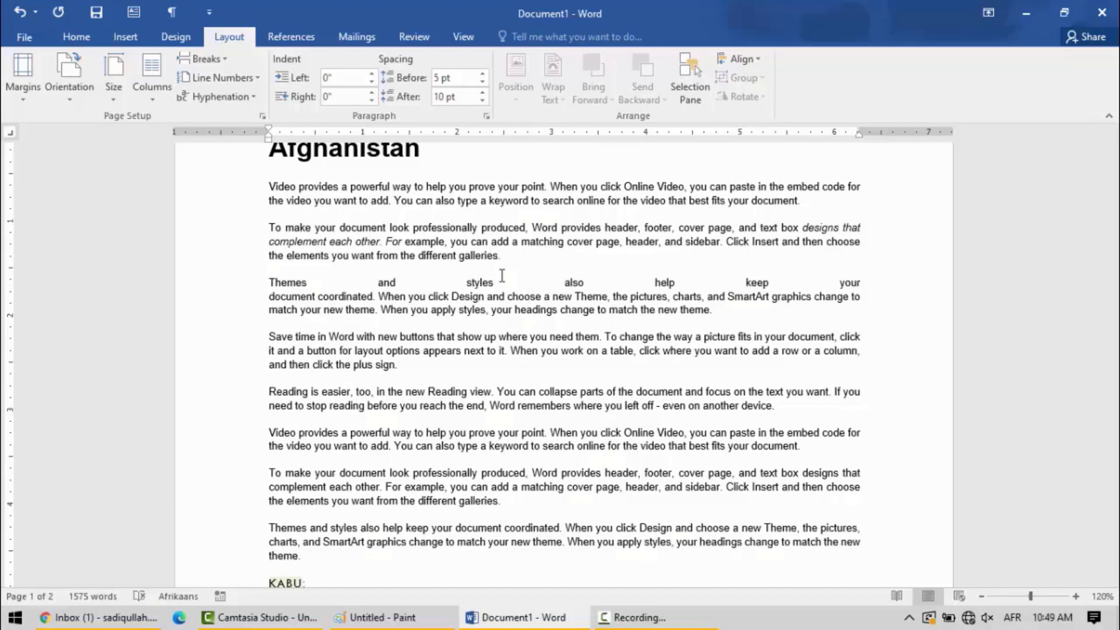
- Turn on continuous line numbering for the whole document and check the numbering across both pages
click(261, 81)
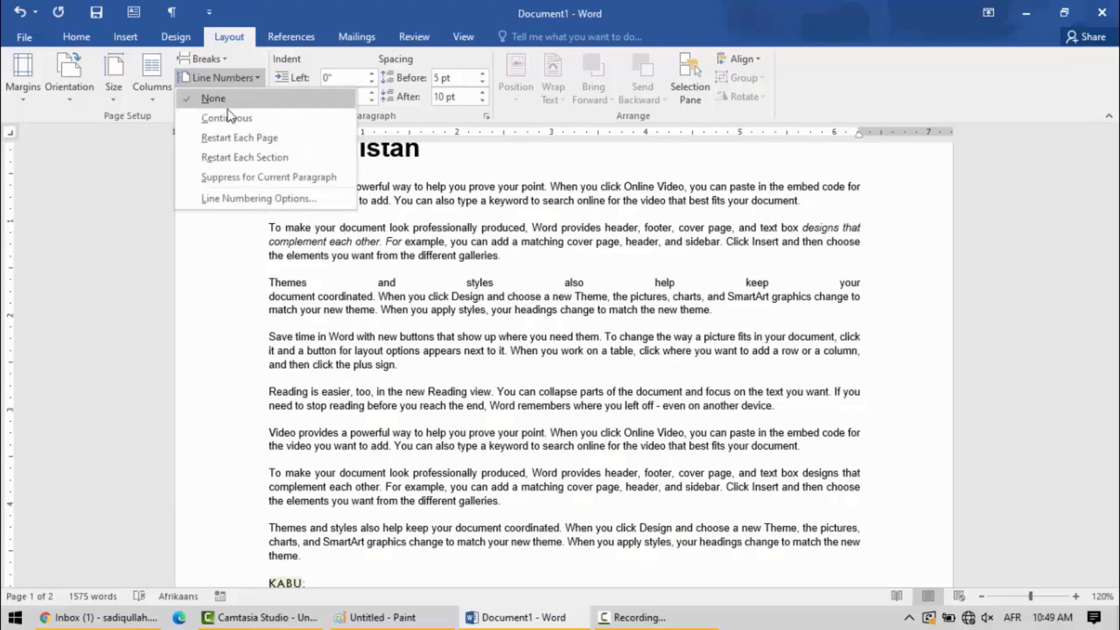
click(216, 98)
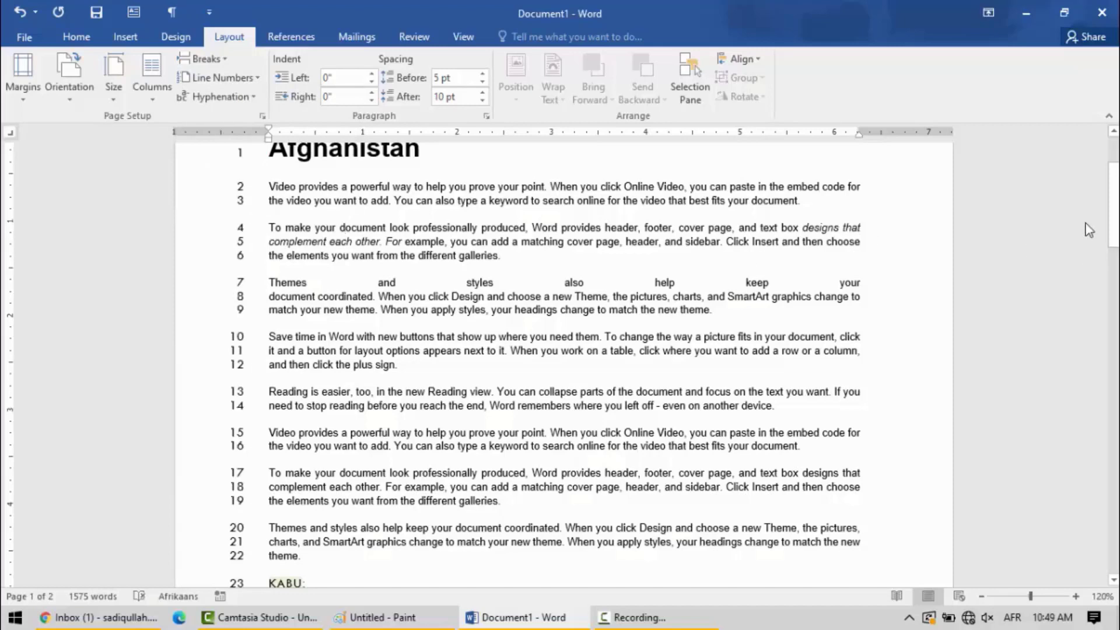
drag(1113, 225, 1114, 356)
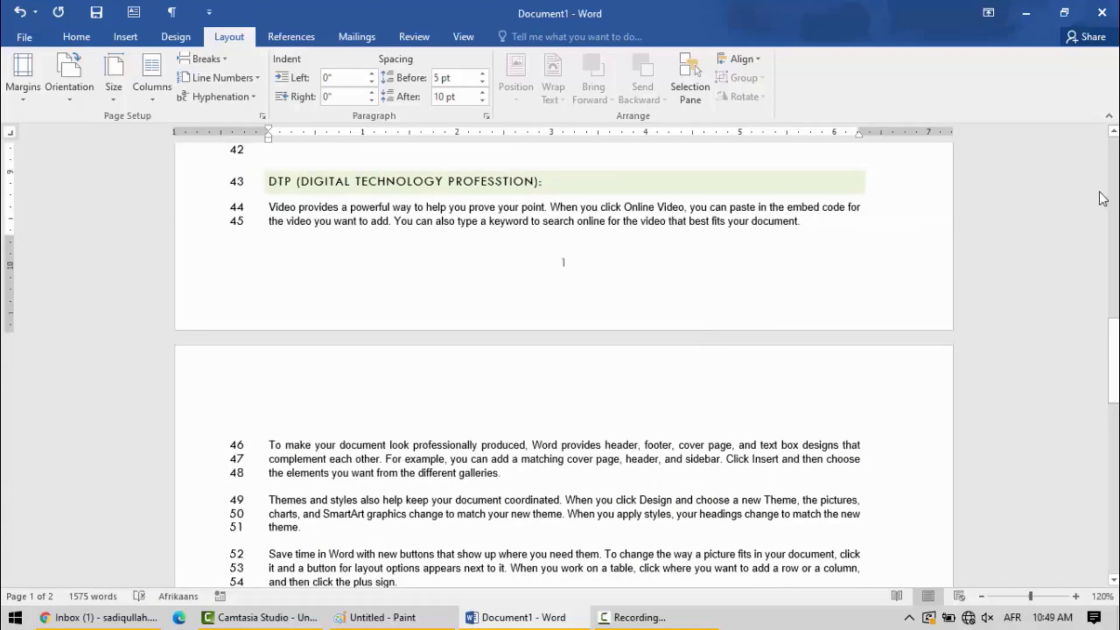
drag(1114, 350, 1114, 411)
drag(1116, 514, 1115, 617)
drag(1116, 548, 1116, 193)
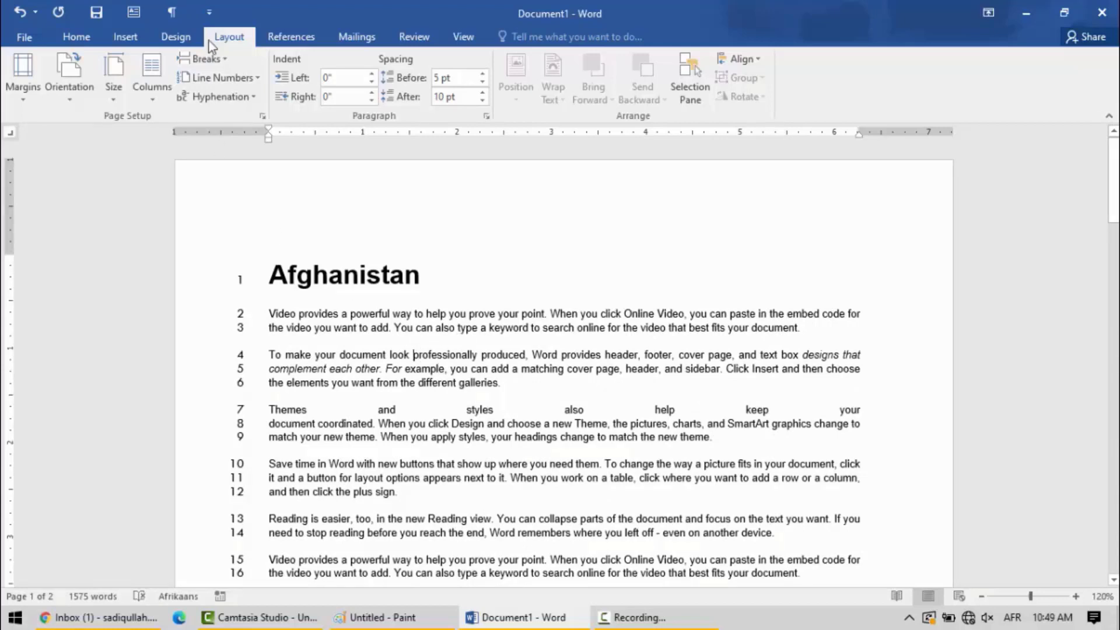
- Set the line numbering to restart on each page and check how the second page is numbered
click(253, 82)
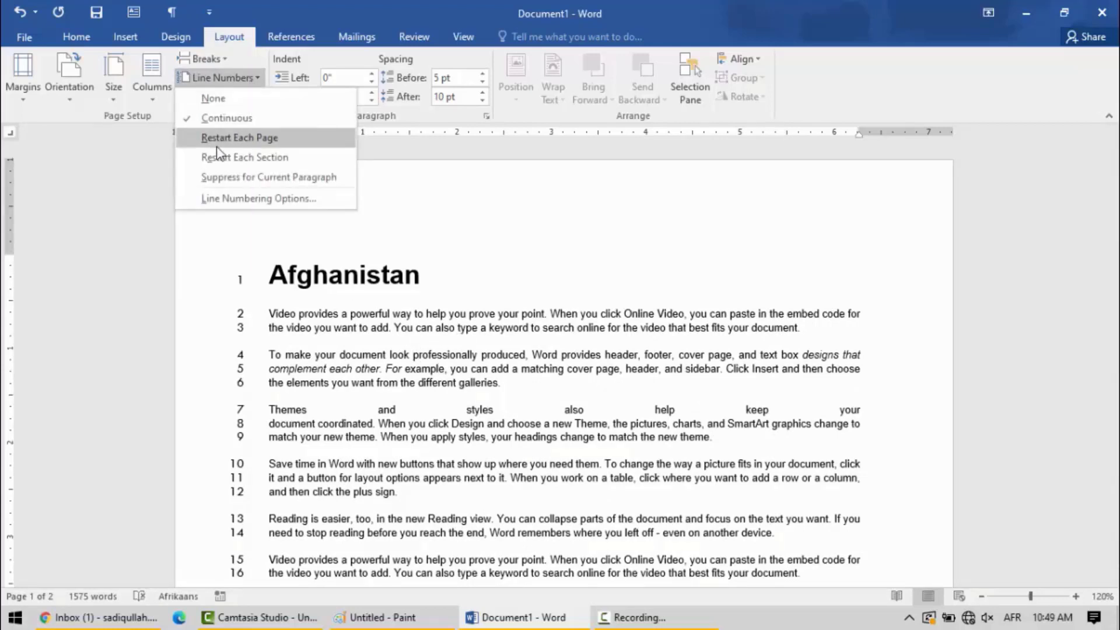
click(240, 144)
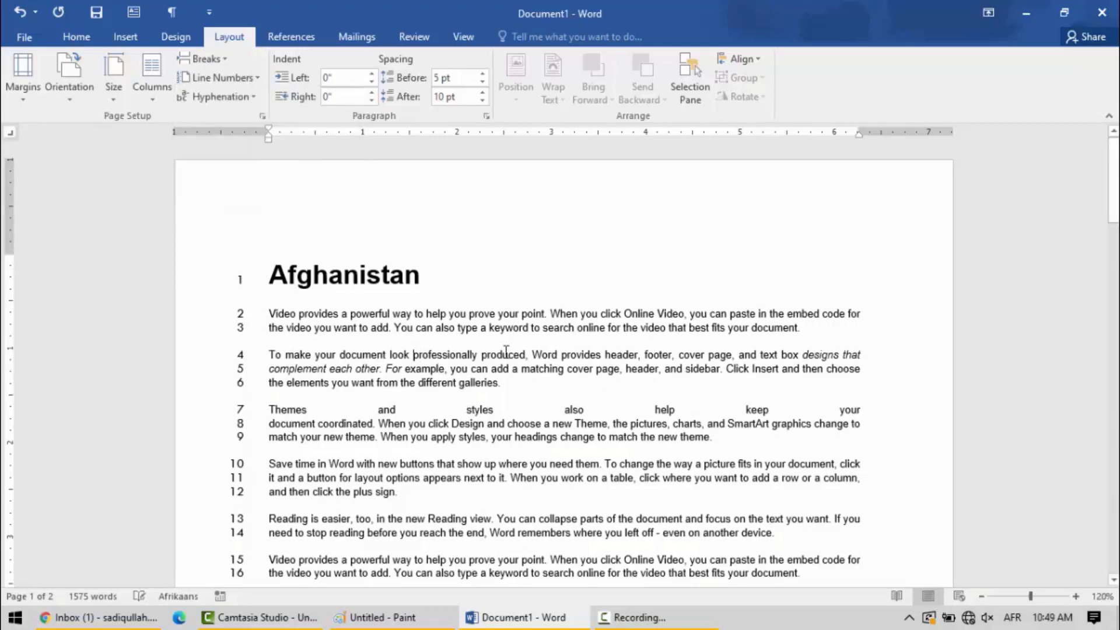
drag(1114, 186, 1113, 421)
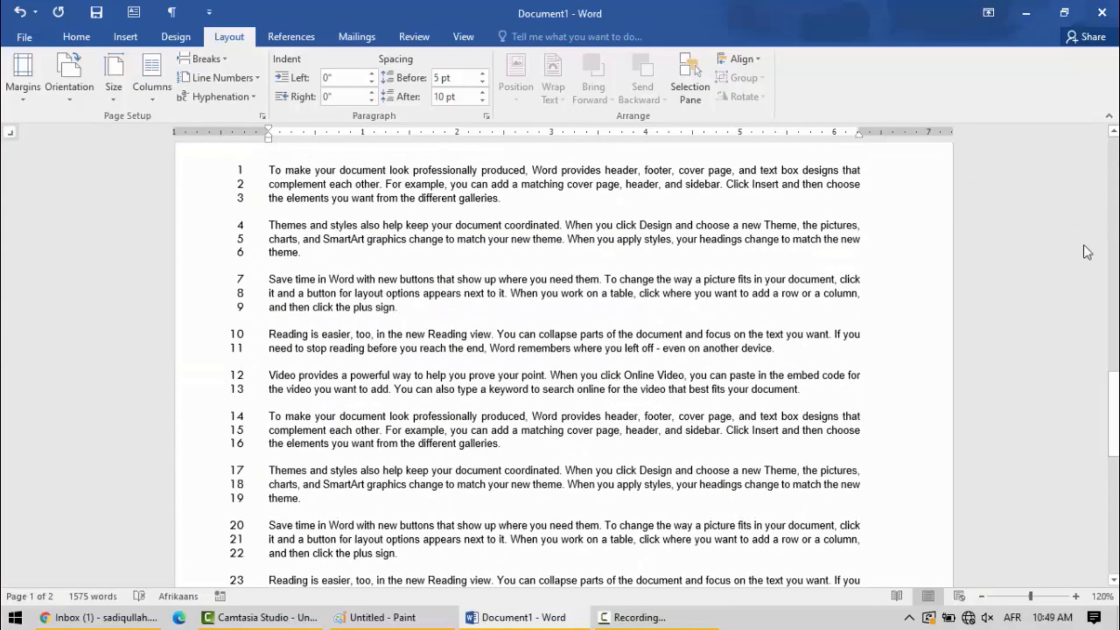
scroll(669, 362, up, 13)
scroll(188, 405, down, 14)
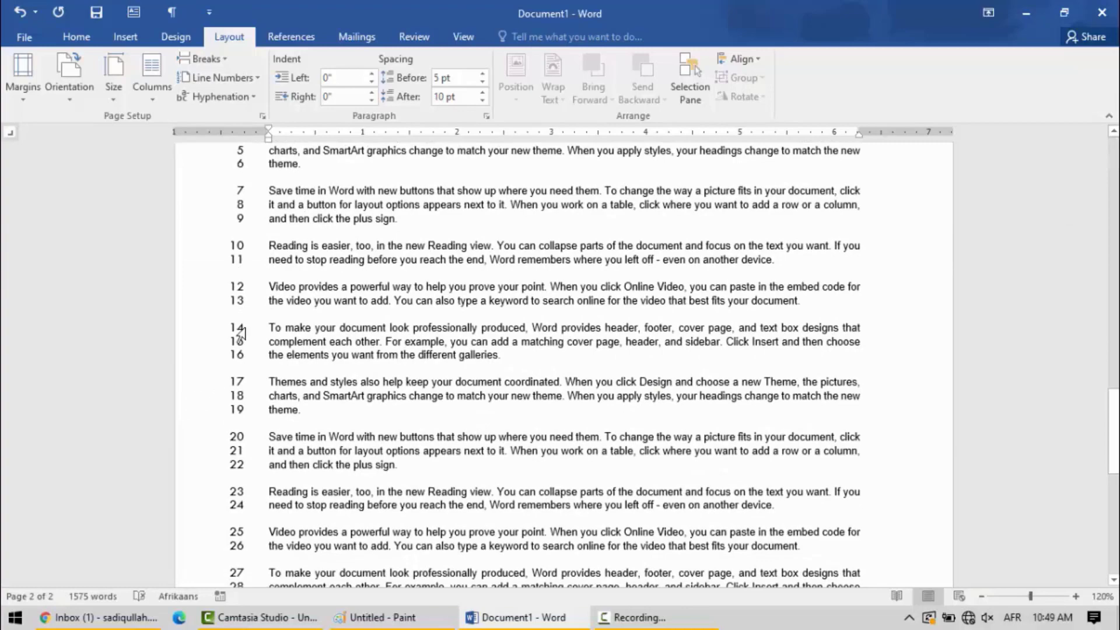
scroll(241, 333, down, 20)
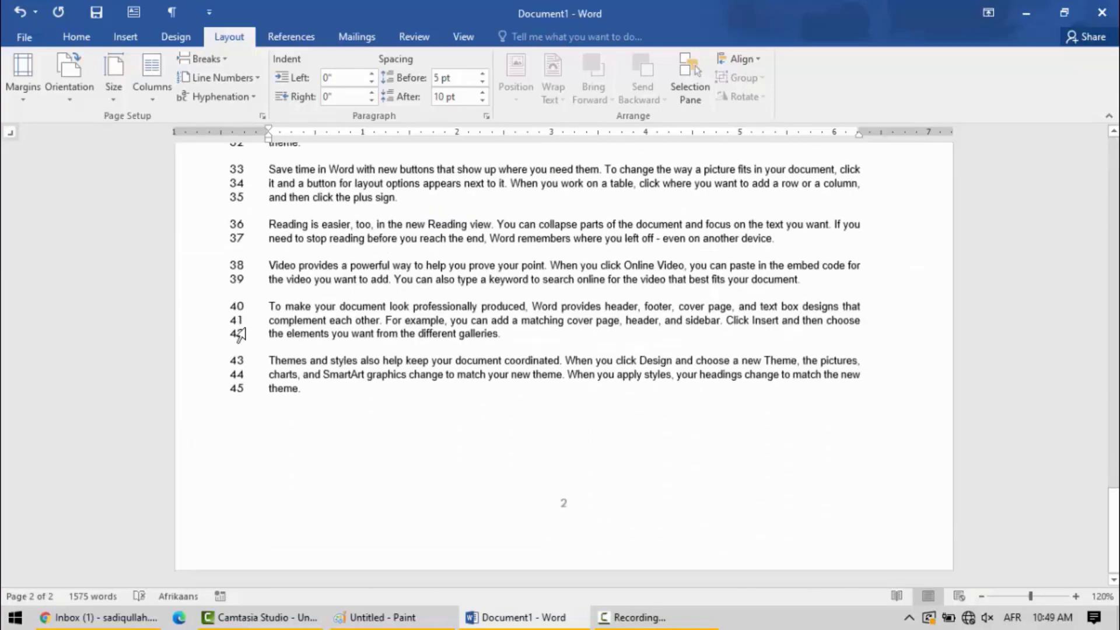
scroll(245, 376, up, 12)
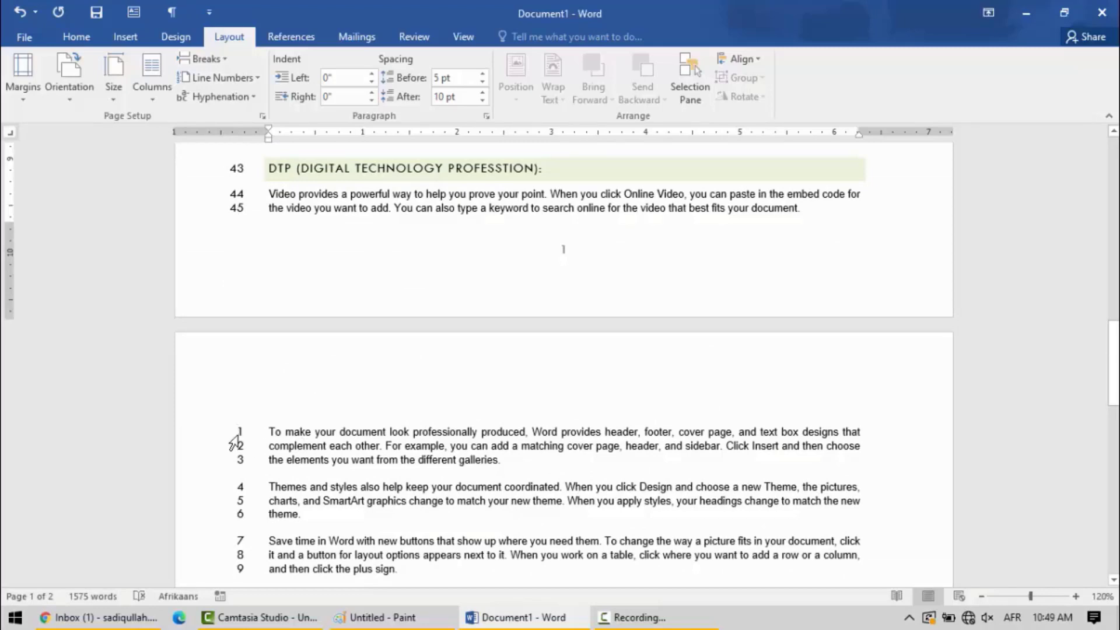
scroll(303, 409, up, 15)
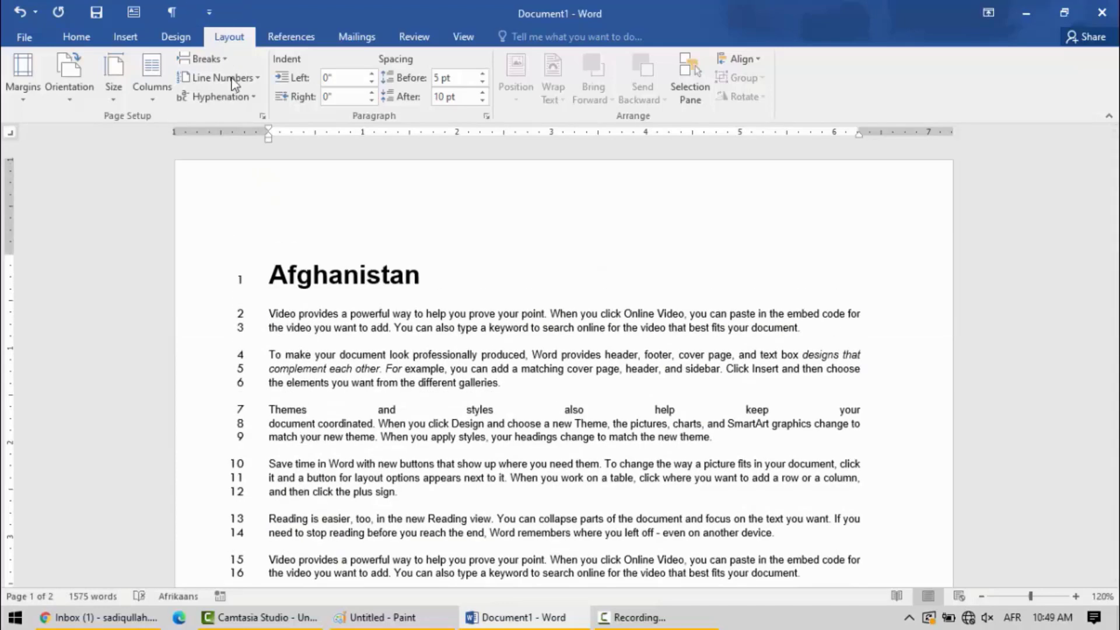
- Insert a continuous section break at the end of the second body paragraph, after "different galleries.", and show the formatting marks
click(259, 81)
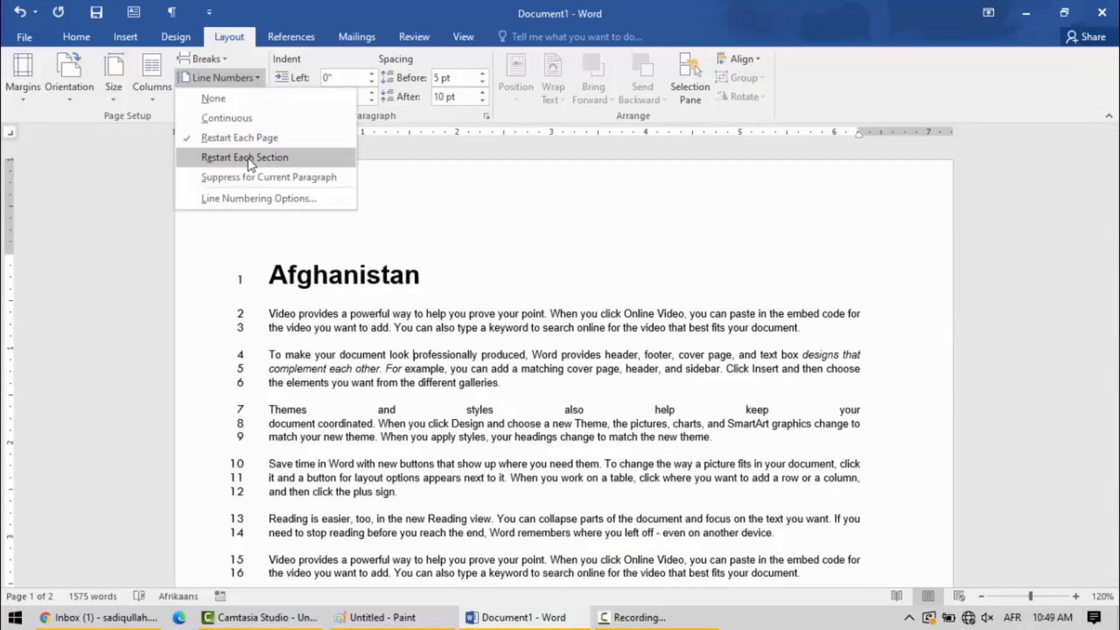
click(461, 390)
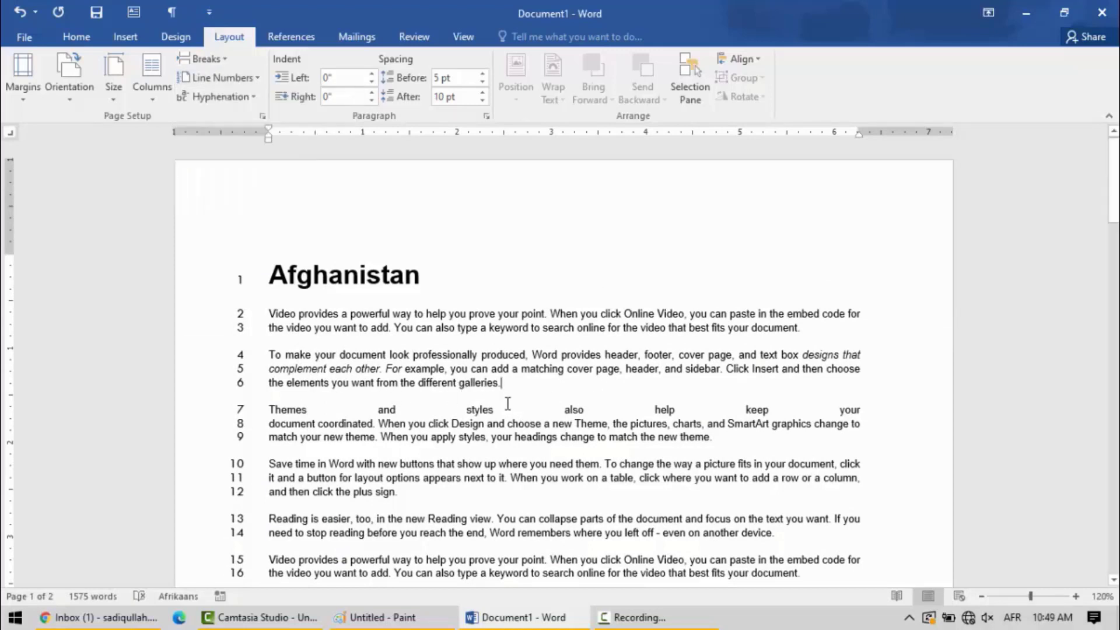
click(201, 58)
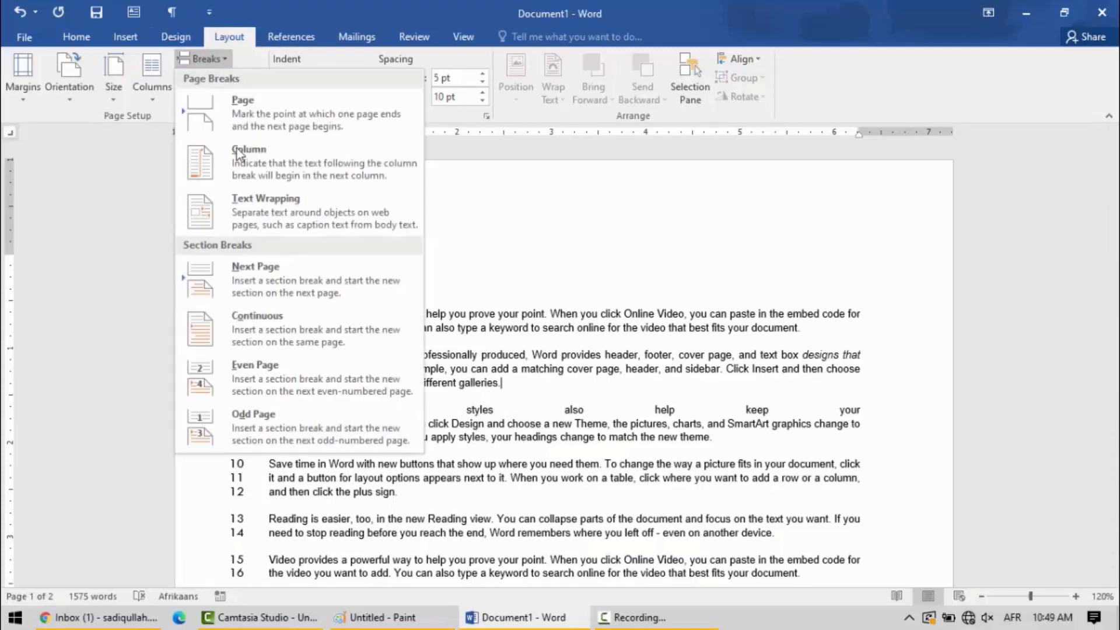
click(252, 325)
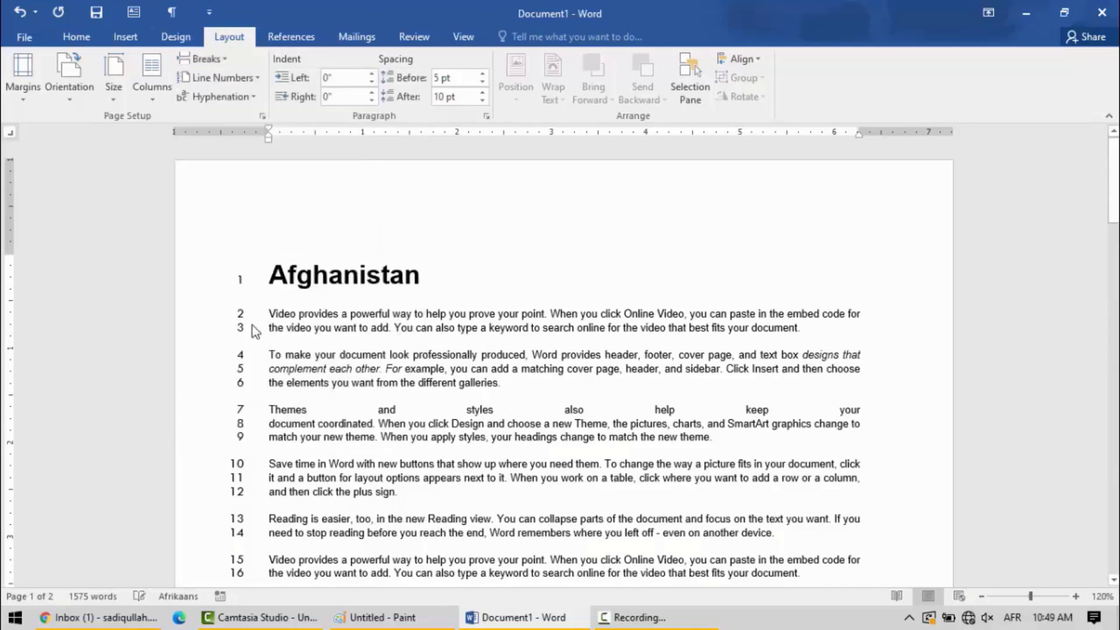
click(168, 13)
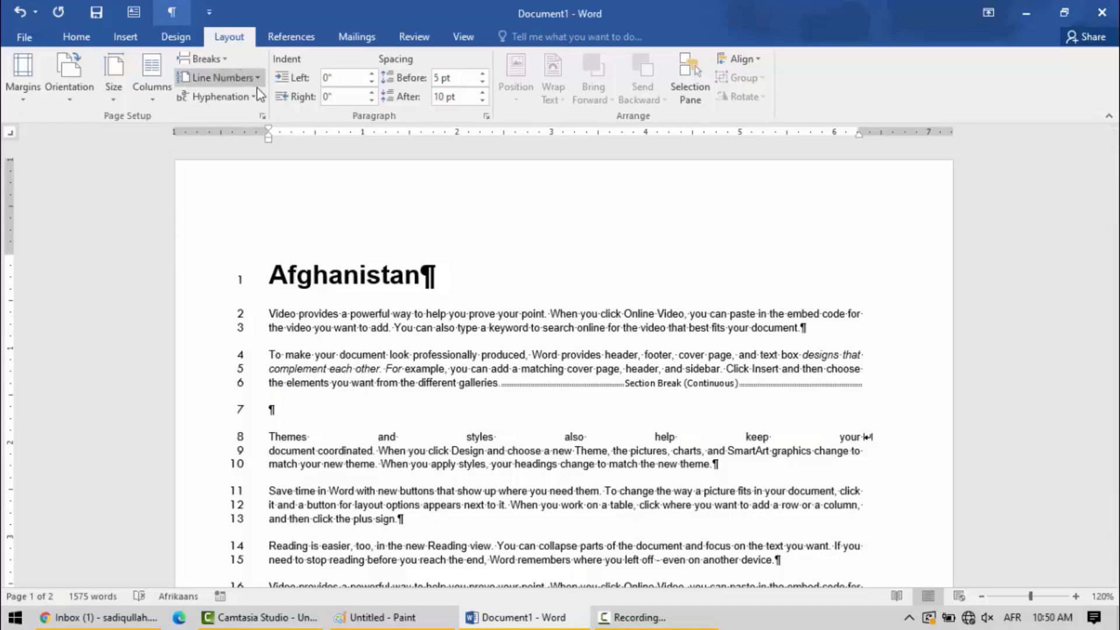
- Set line numbering to restart each section, for the text before and the text after the section break
click(242, 78)
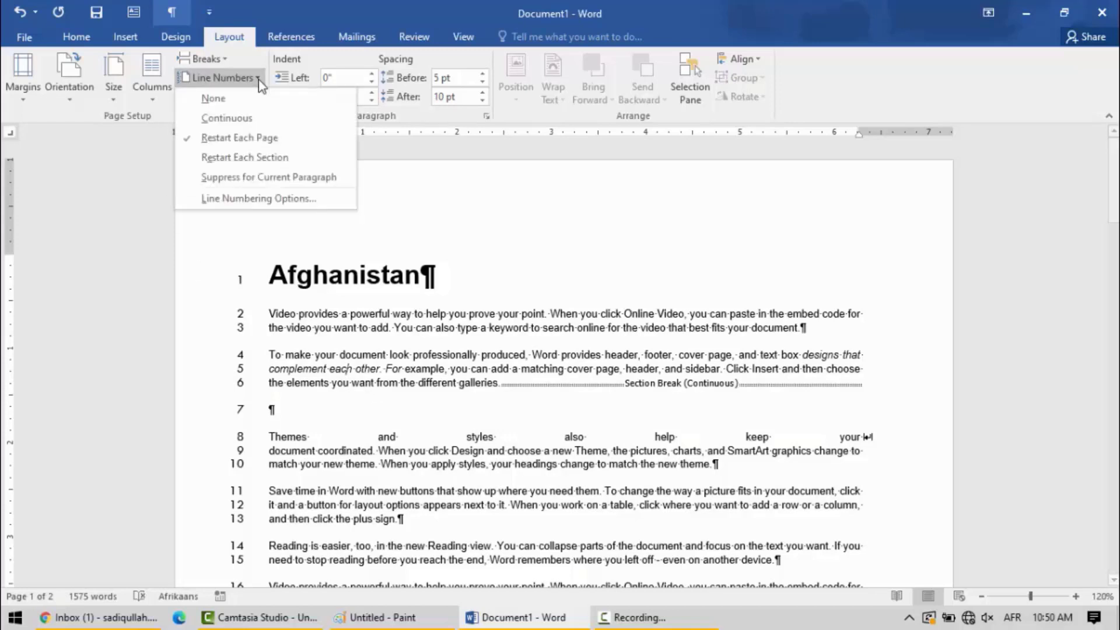
click(233, 159)
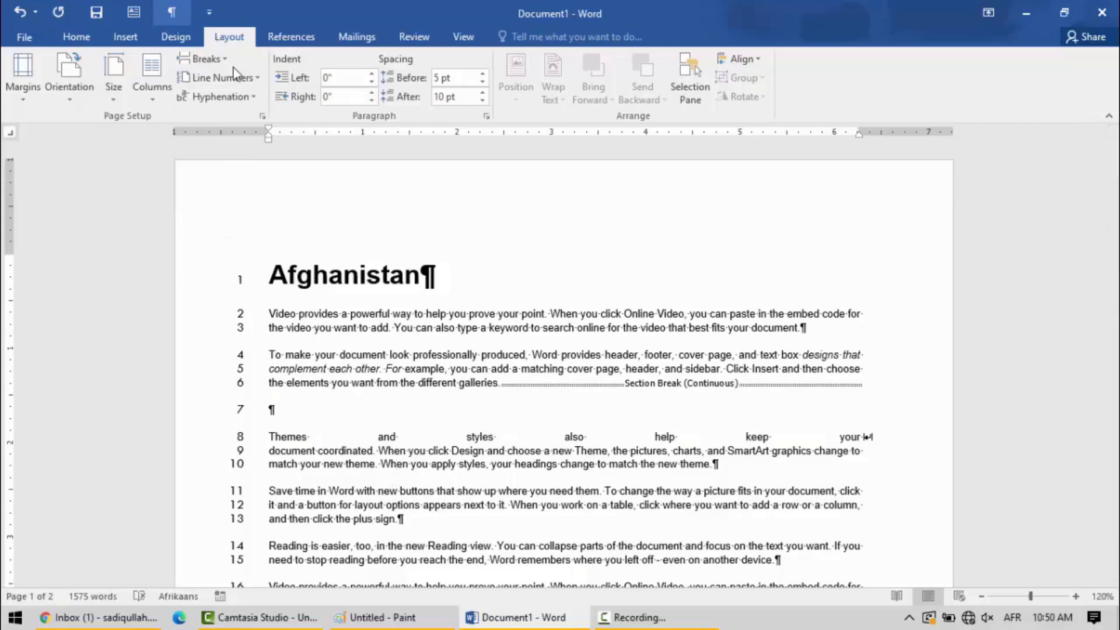
click(221, 77)
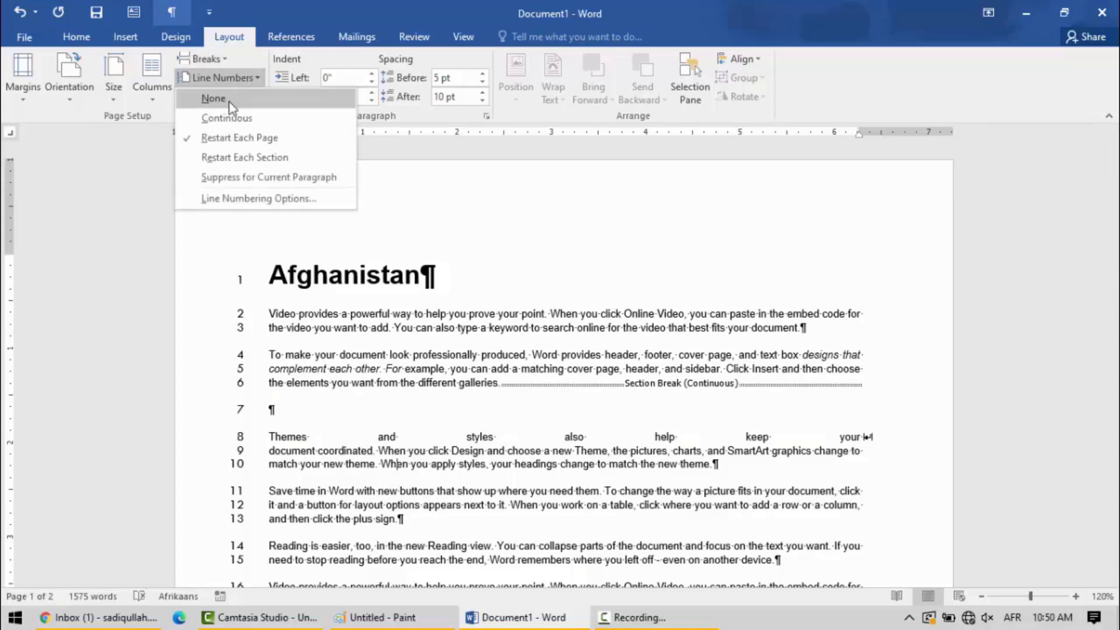
click(234, 158)
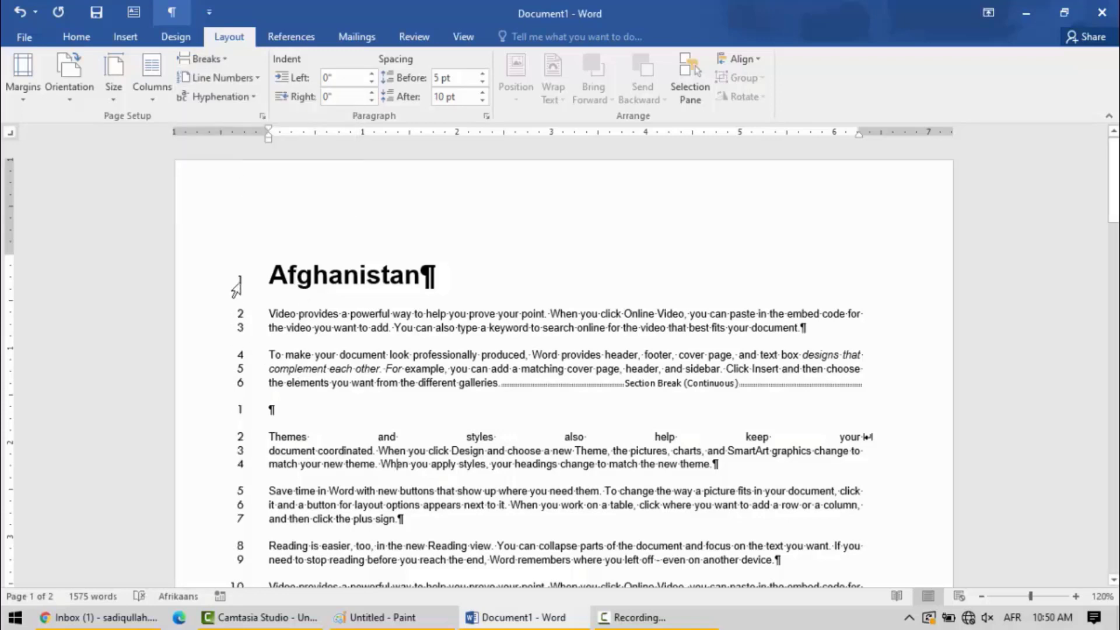
- Set line numbering to None for the section that follows the continuous section break
drag(274, 387, 692, 385)
click(276, 438)
click(224, 59)
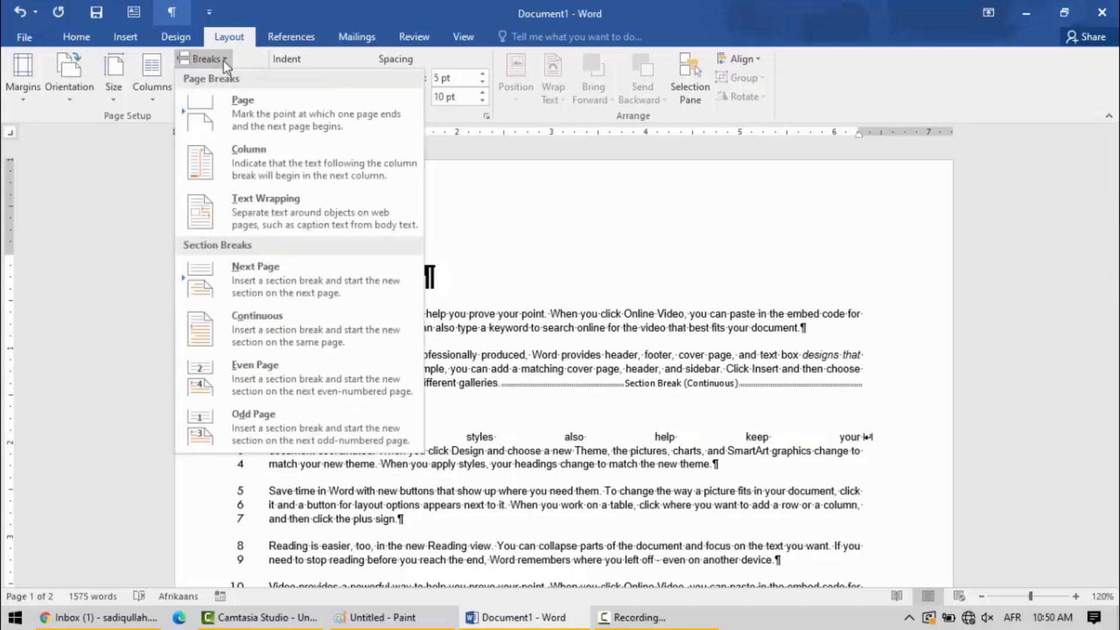
click(225, 58)
click(253, 81)
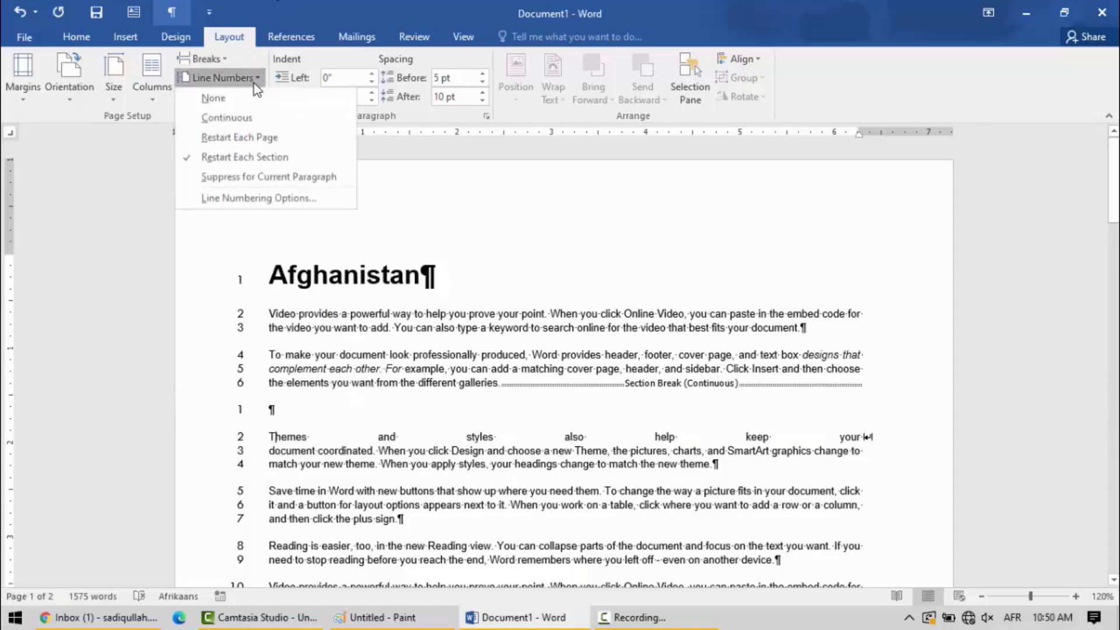
click(213, 98)
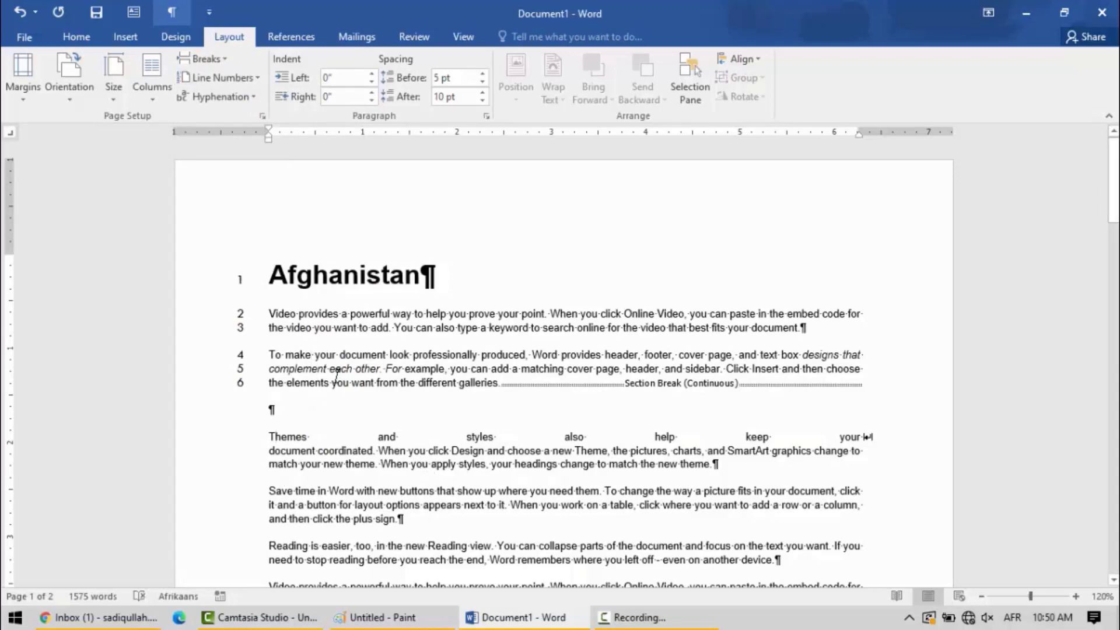
click(257, 80)
click(240, 103)
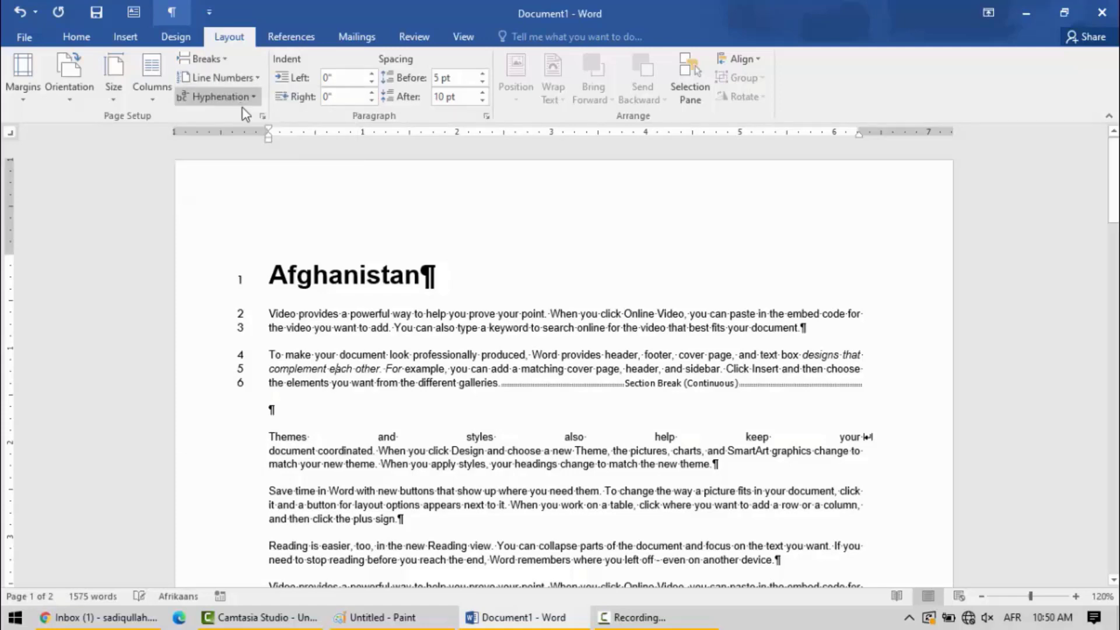
- Suppress line numbers for the "To make your document look professionally produced" paragraph, two paragraphs above the KABU heading
drag(1113, 207, 1066, 282)
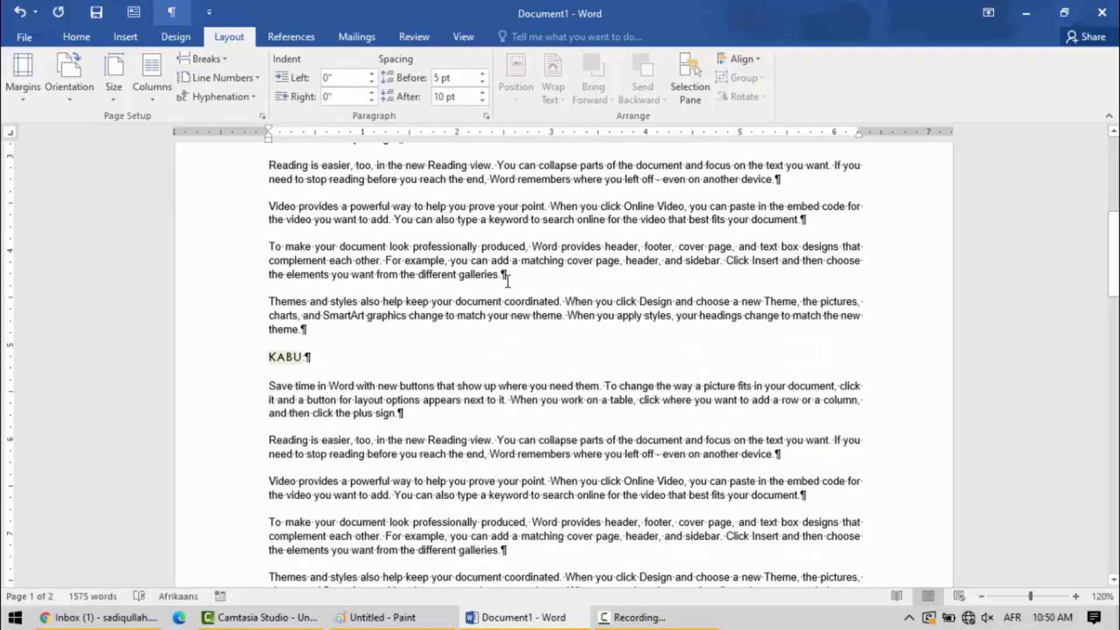
drag(507, 281, 410, 246)
click(410, 247)
click(224, 78)
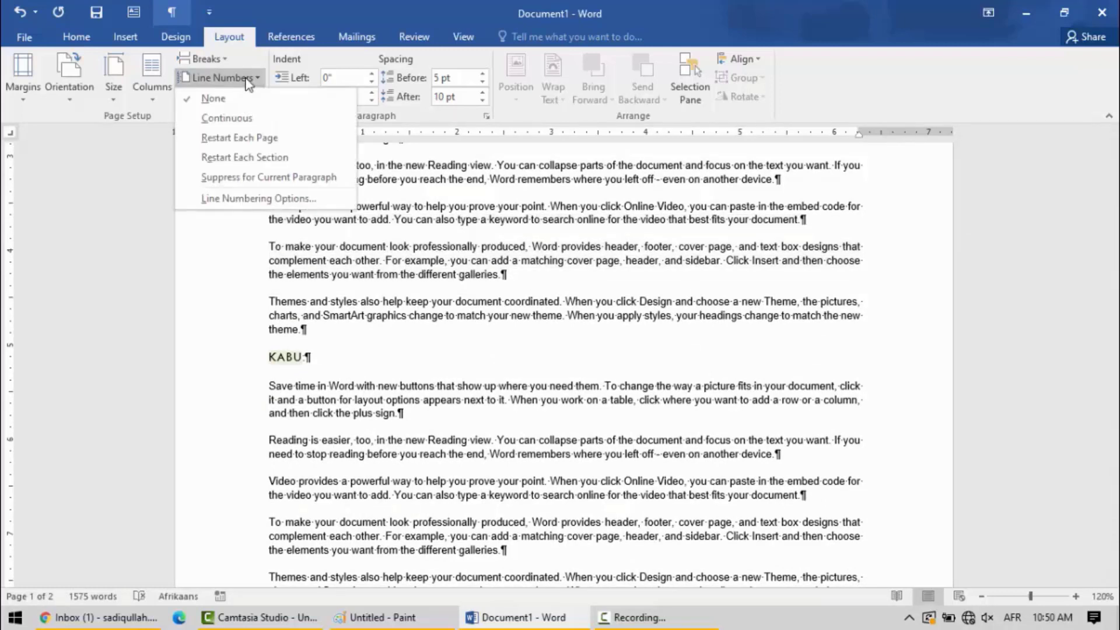
click(245, 177)
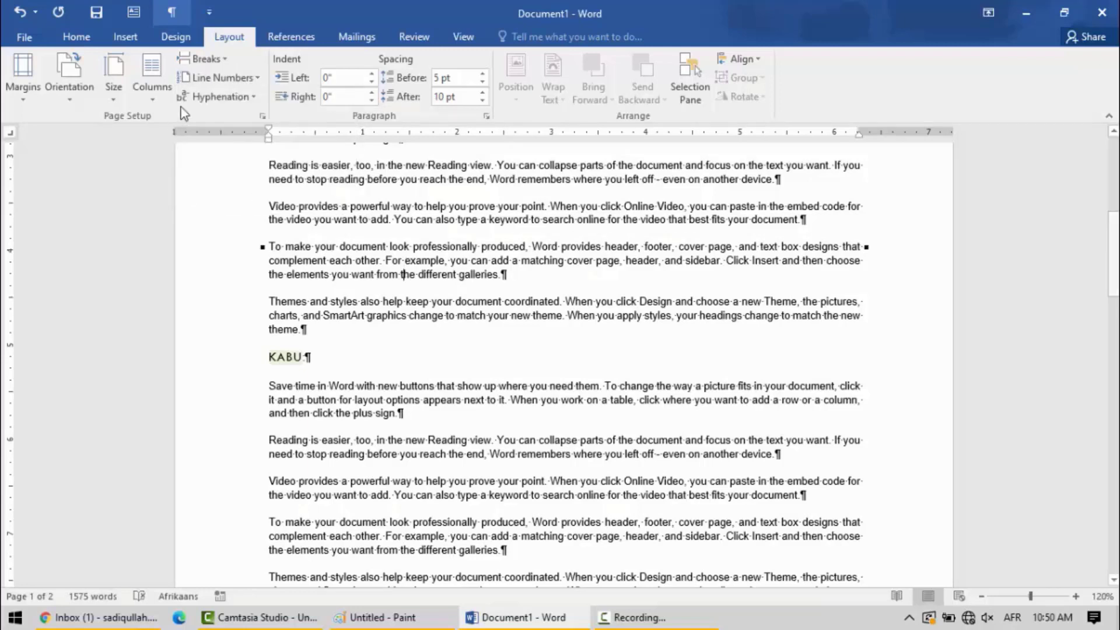
- Remove the line number suppression from the "To make your document" paragraph above the KABU heading
click(247, 78)
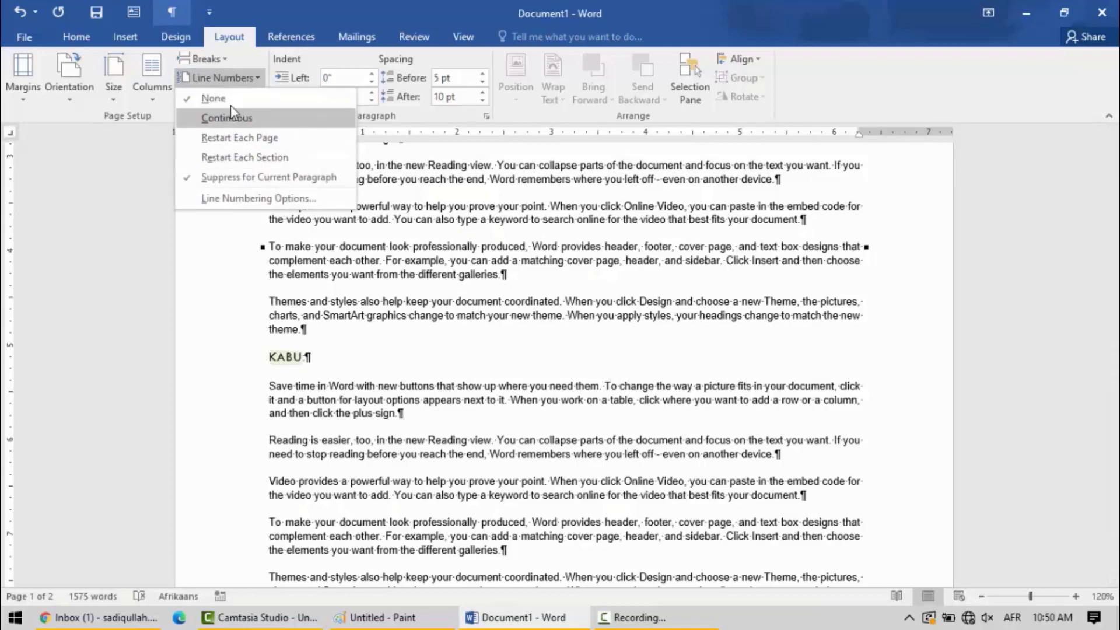
click(257, 78)
click(256, 78)
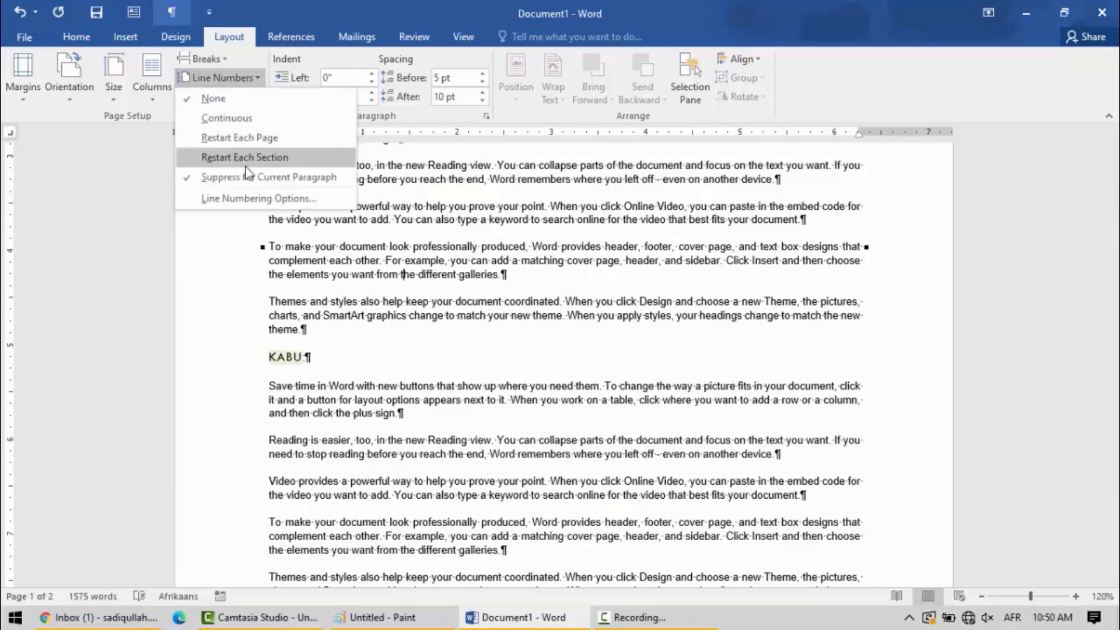
click(228, 173)
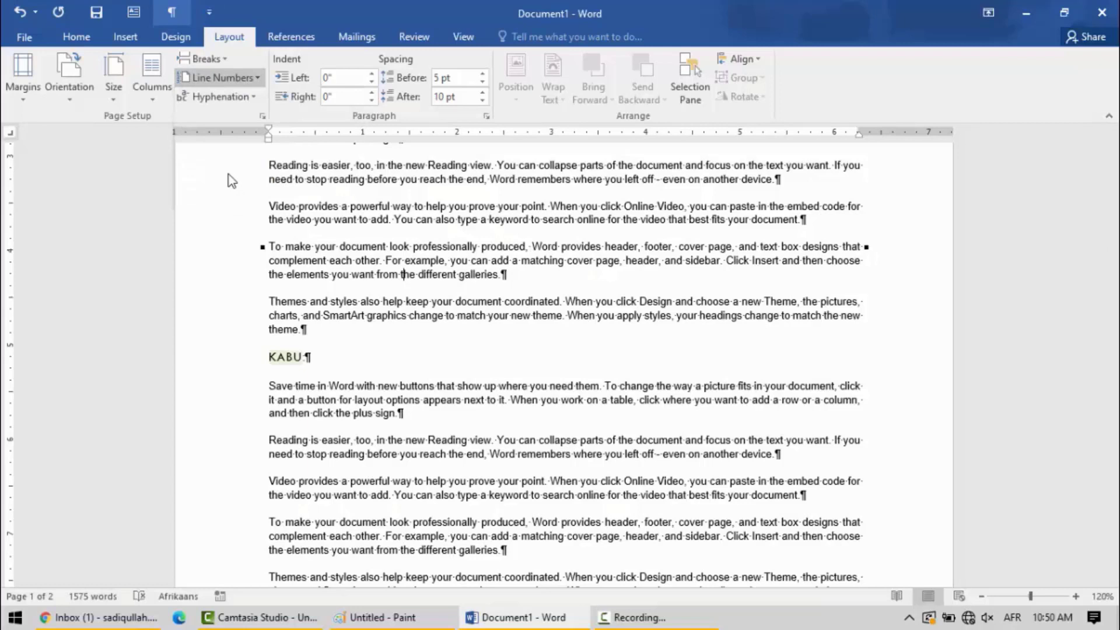
- Suppress line numbers again for the same "To make your document" paragraph above the KABU heading
click(248, 83)
click(253, 76)
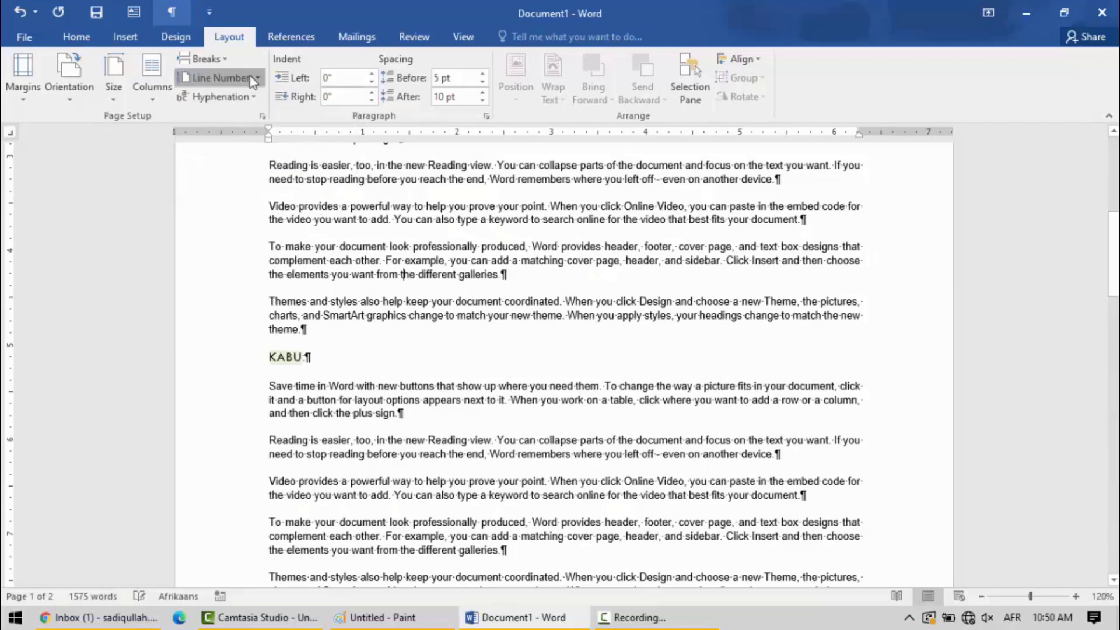
click(250, 77)
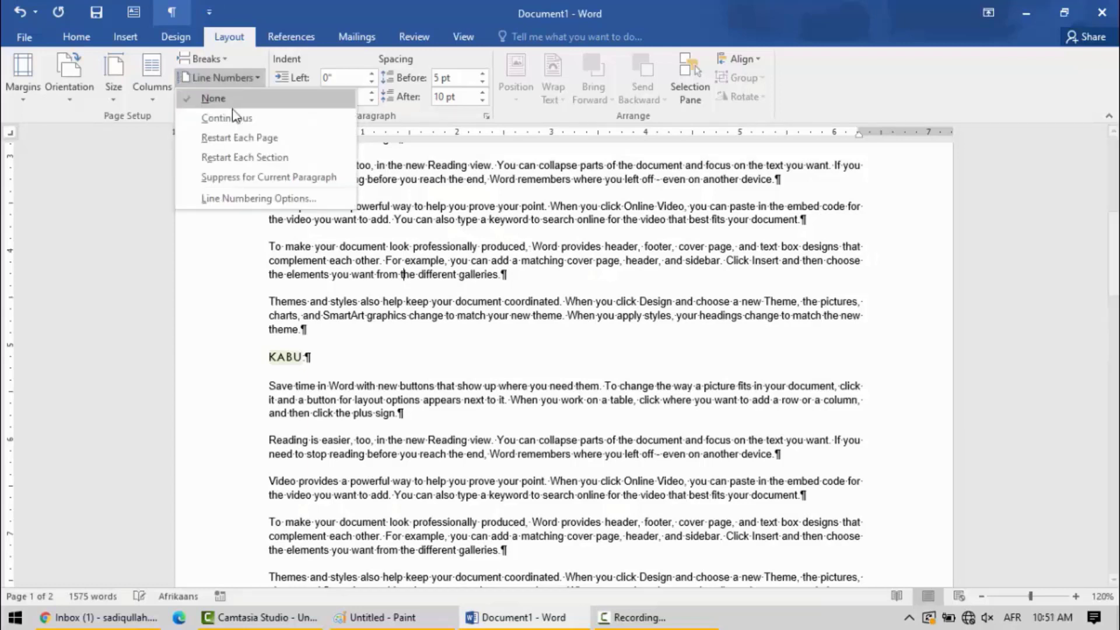
click(233, 177)
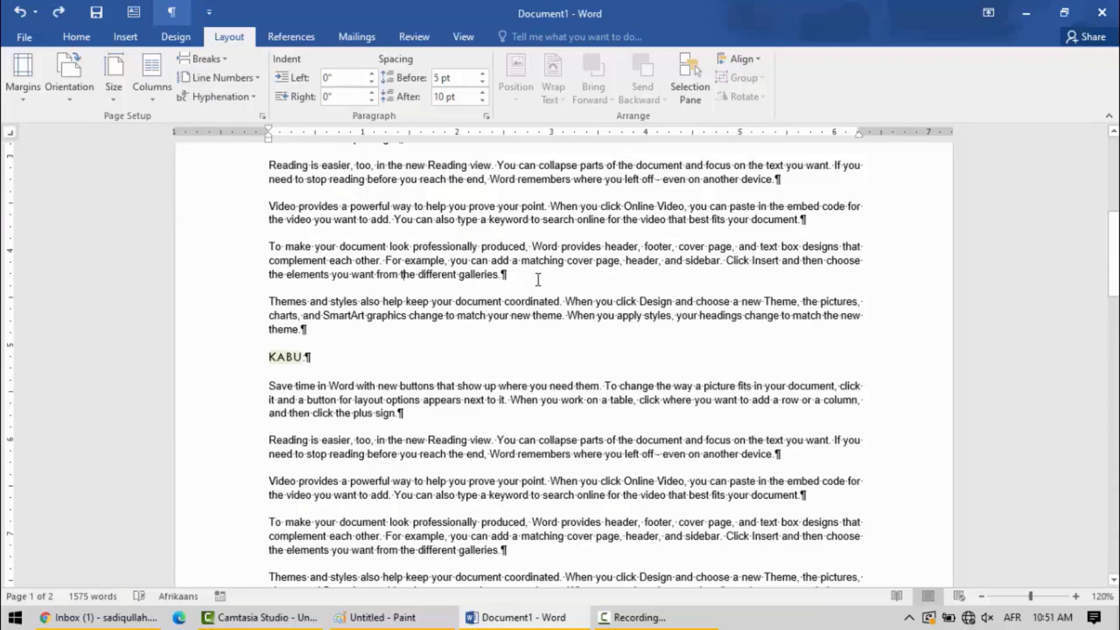
- Select the whole "To make your document look professionally produced" paragraph above the KABU heading and suppress its line numbers
drag(538, 279, 268, 241)
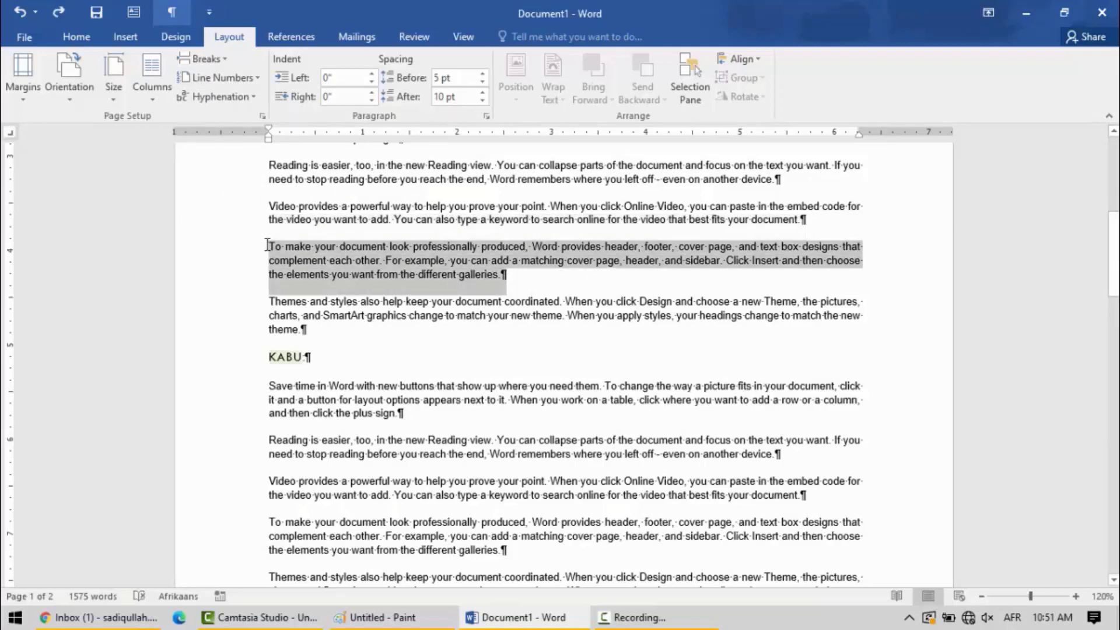
click(219, 77)
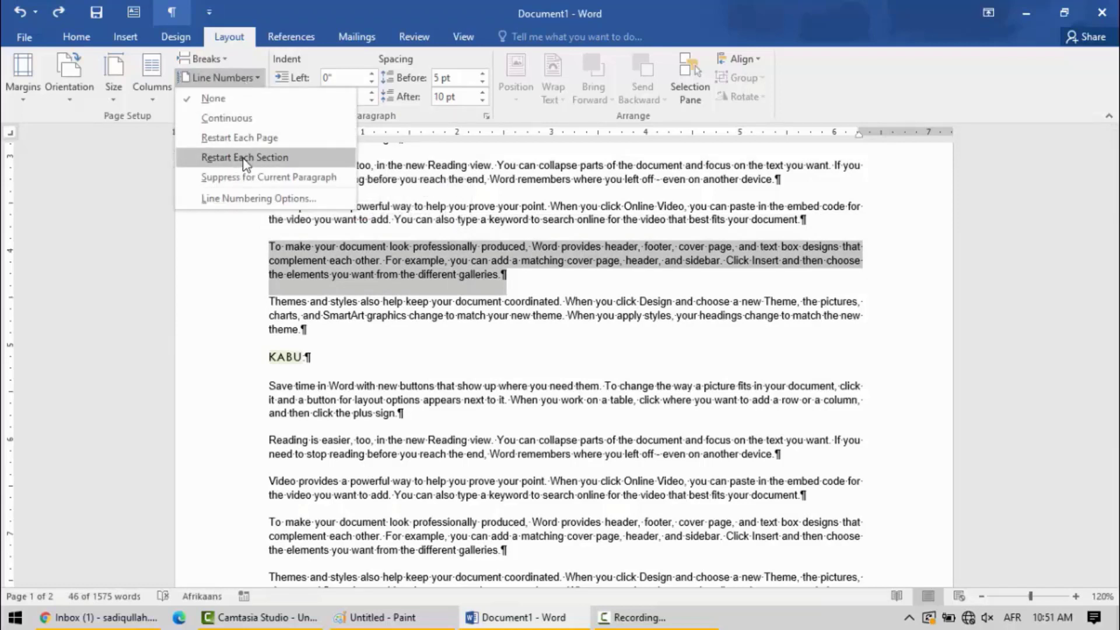
click(232, 177)
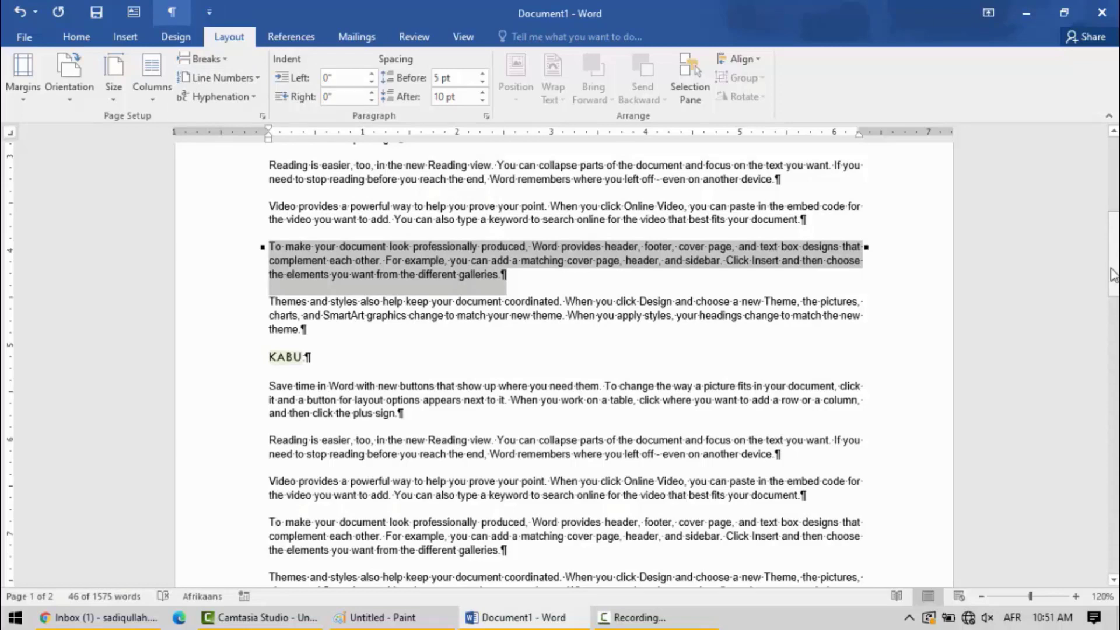
- Set line numbering to Continuous for both the Afghanistan heading's section and the section after the continuous section break
drag(1113, 274, 1113, 190)
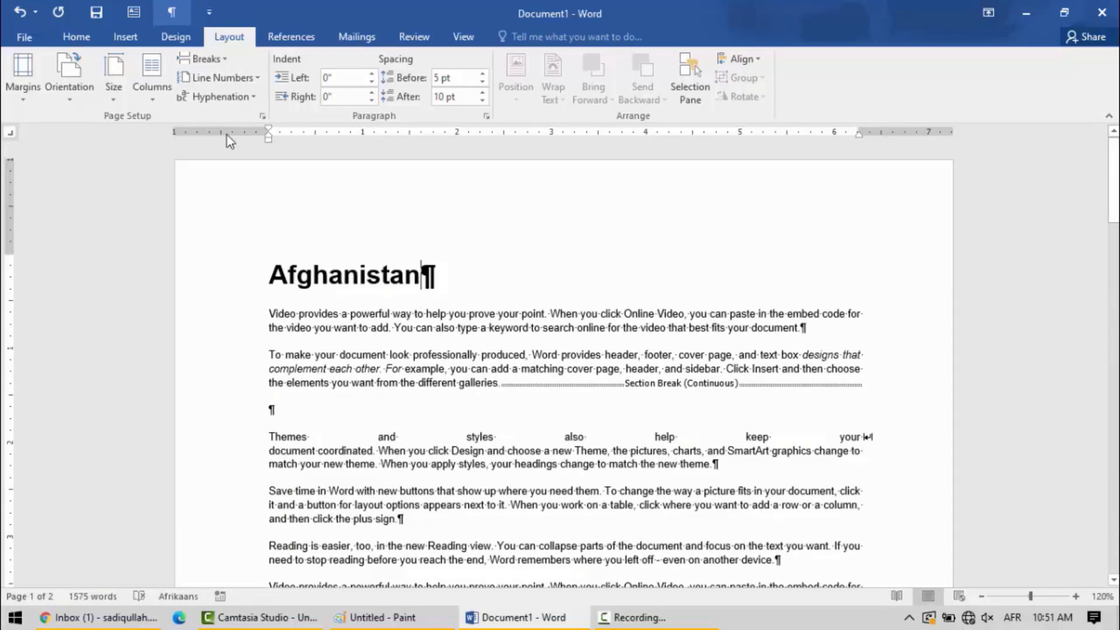
click(230, 79)
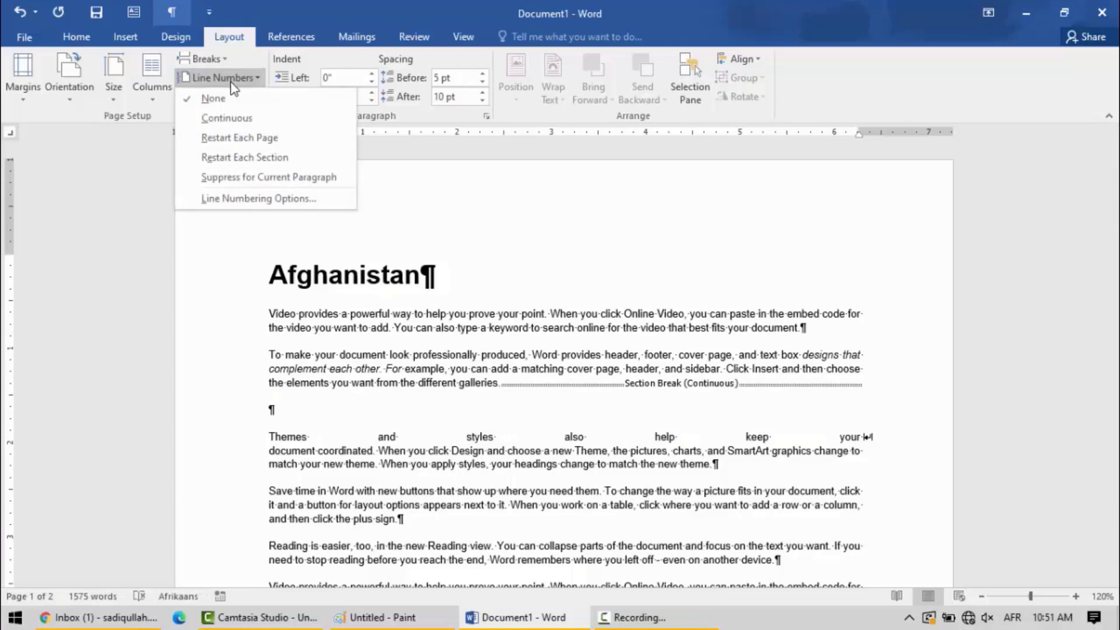
click(233, 119)
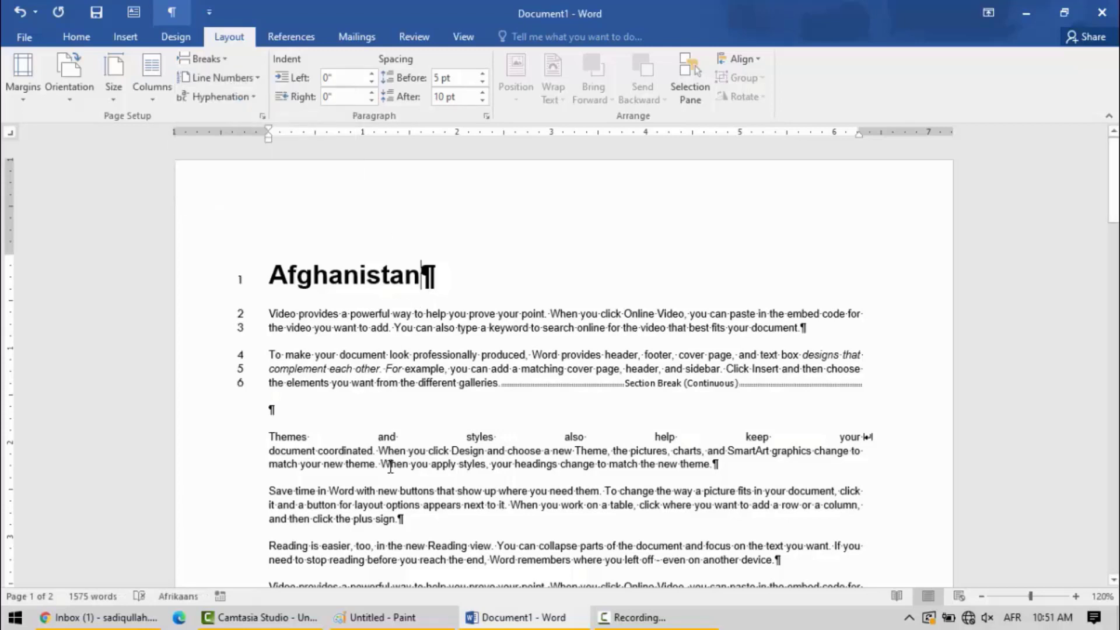
click(230, 77)
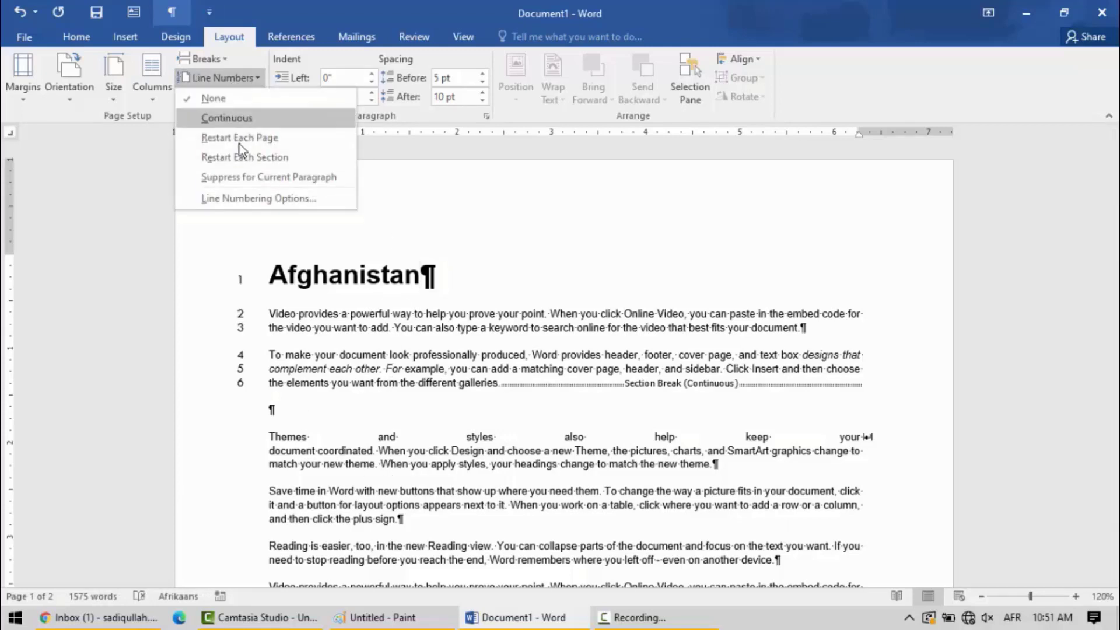
click(235, 120)
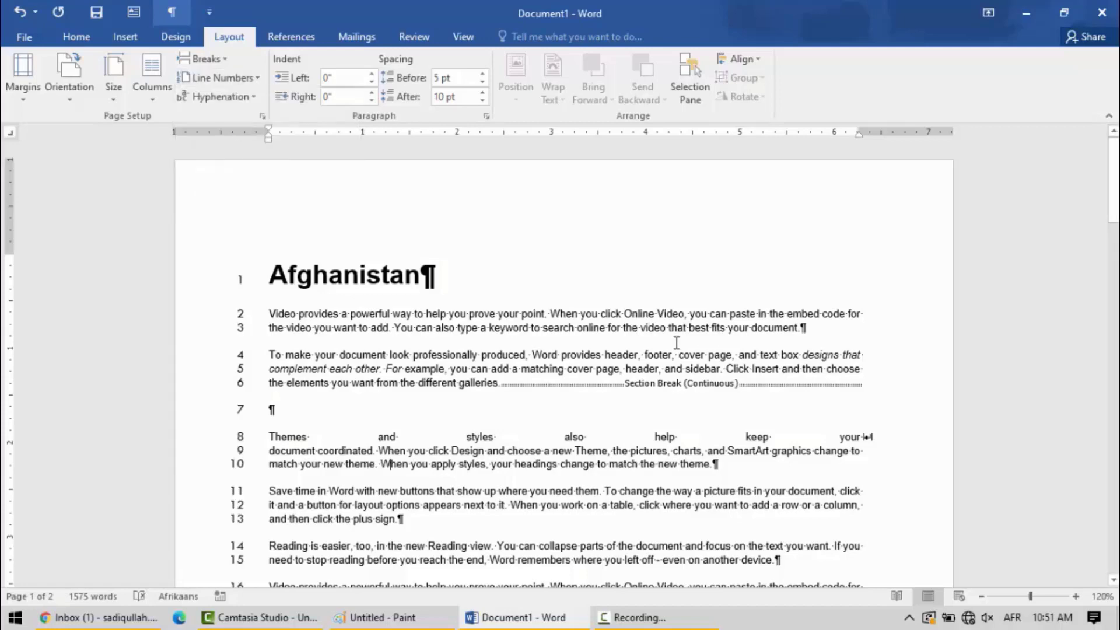
- Set line numbering to None for both sections of the document and hide the formatting marks
drag(1110, 210, 1109, 269)
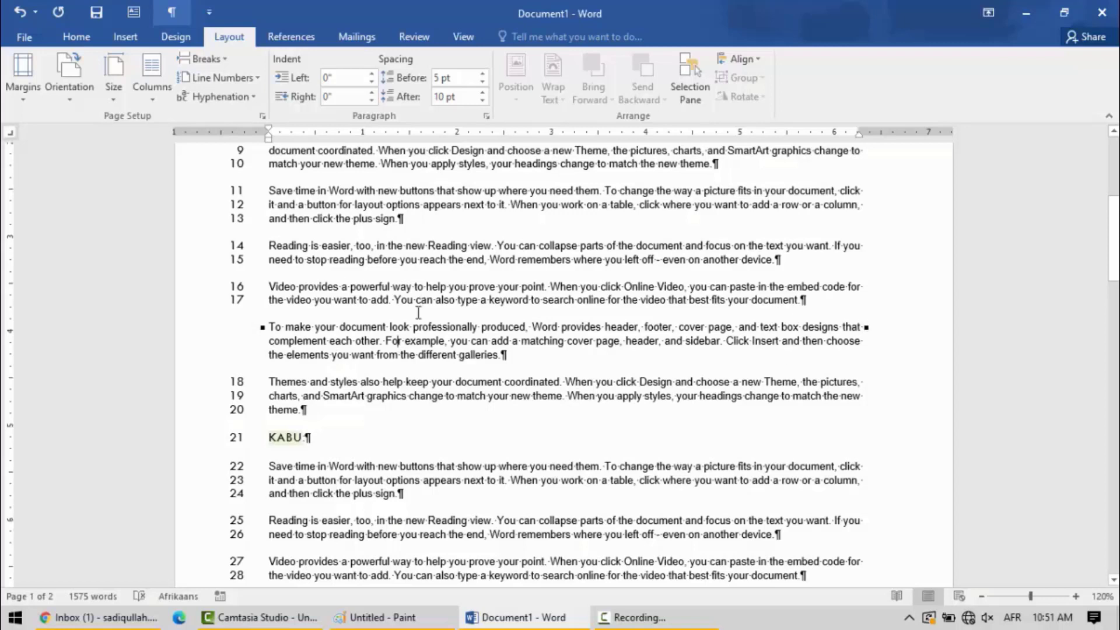
click(222, 78)
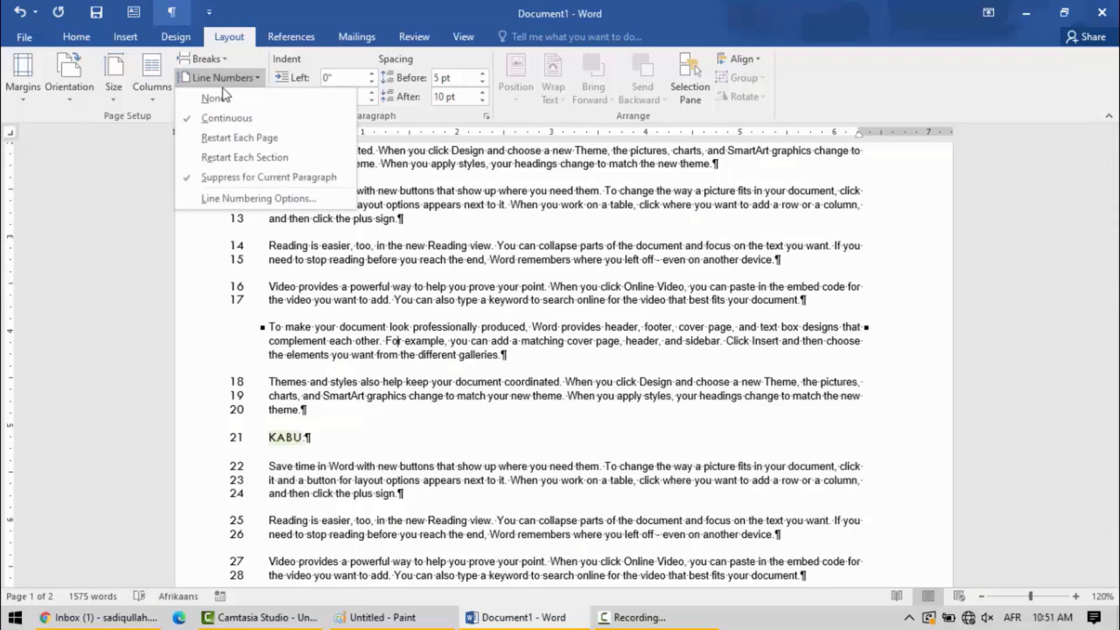
click(216, 98)
drag(1114, 257, 1104, 143)
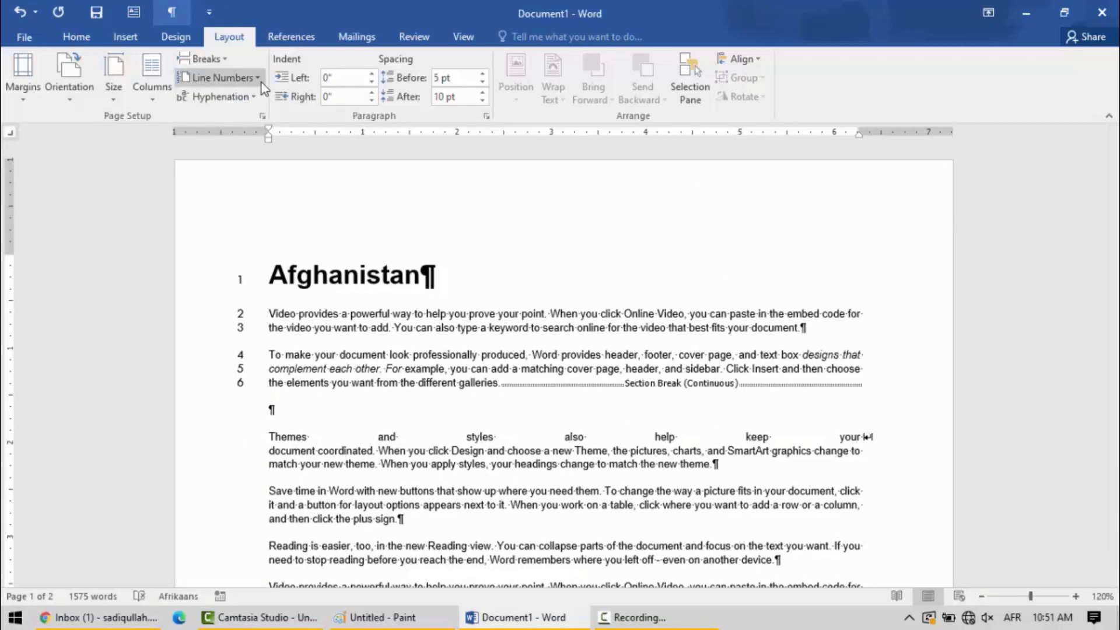
click(222, 78)
click(216, 96)
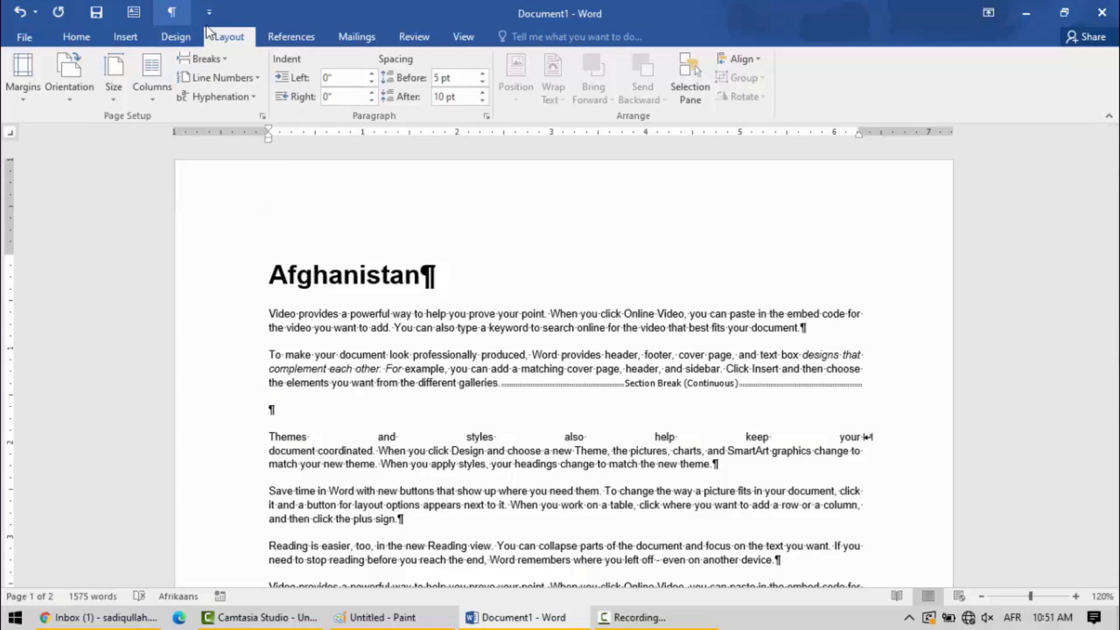
click(169, 13)
- Merge the "Save time in Word", "Reading is easier" and "Video provides" paragraphs above the KABU heading into one paragraph
drag(1113, 193, 1114, 227)
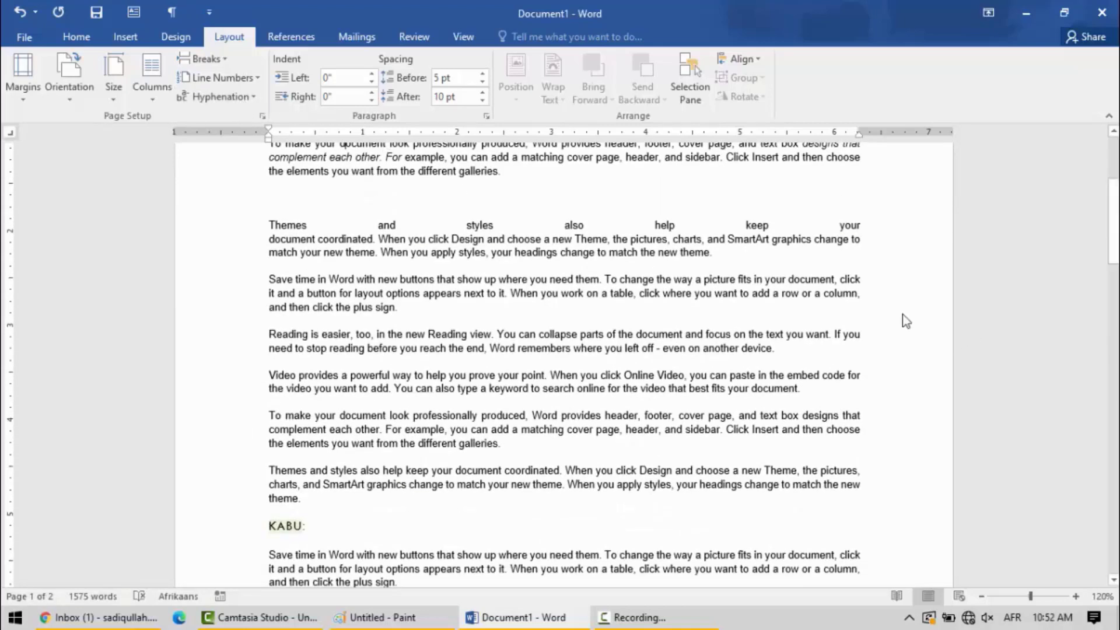
drag(1113, 256, 1113, 269)
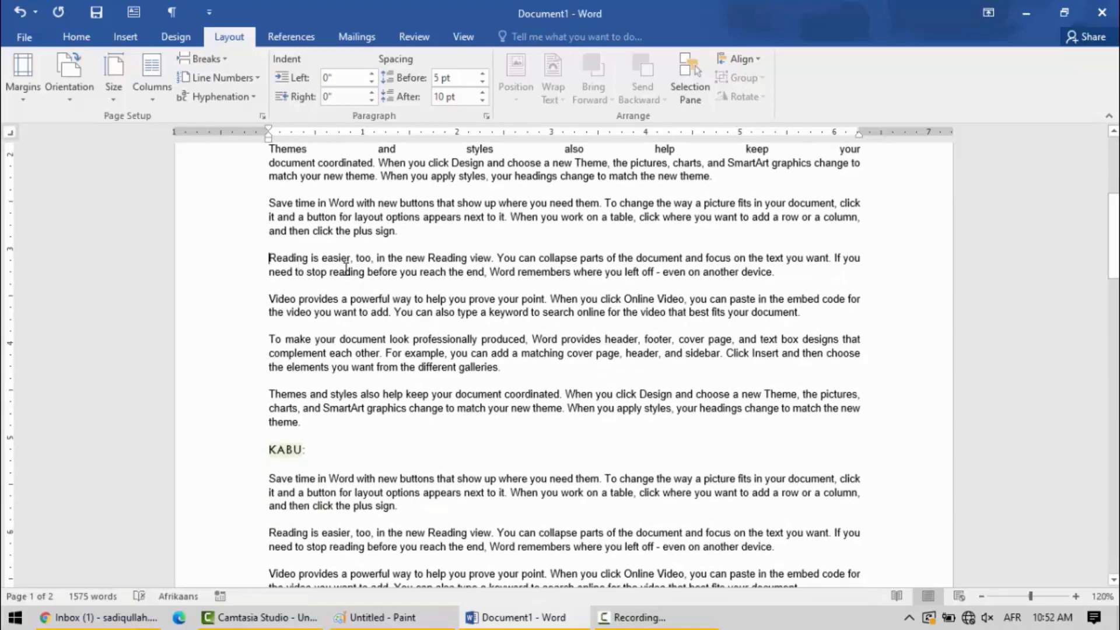
key(BackSpace)
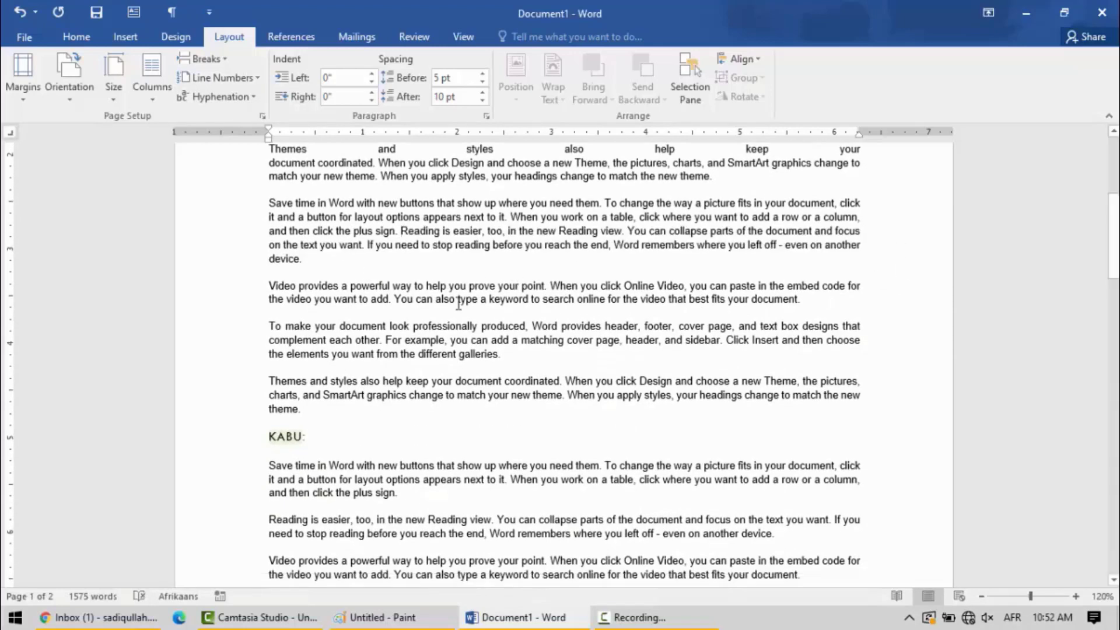
click(263, 279)
key(BackSpace)
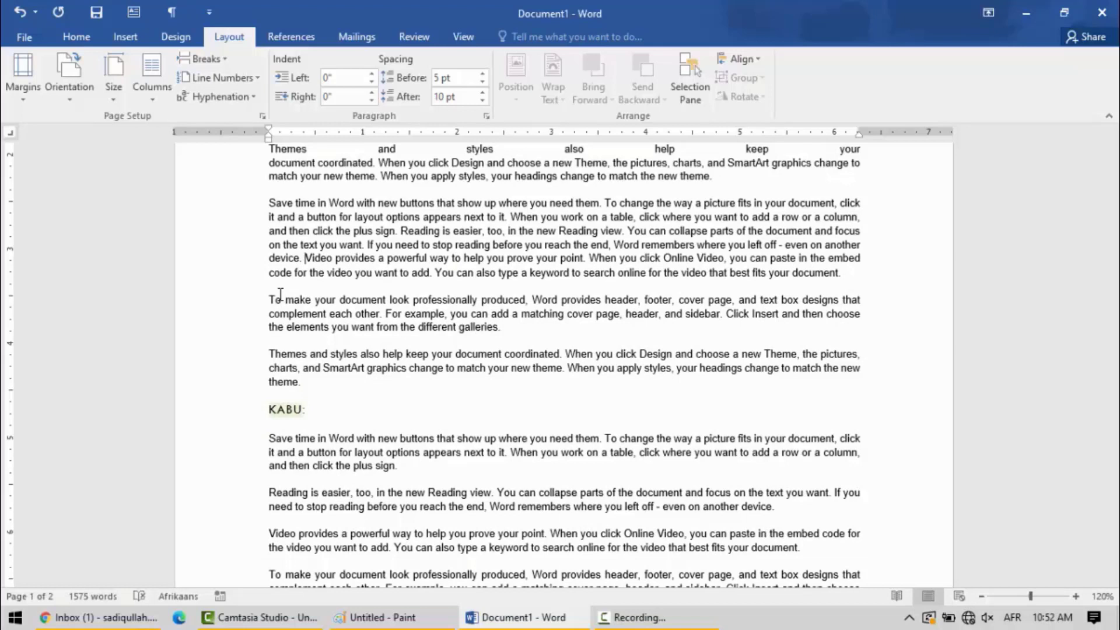
- Make the merged "Save time in Word" paragraph above the KABU heading bold
drag(843, 271, 270, 201)
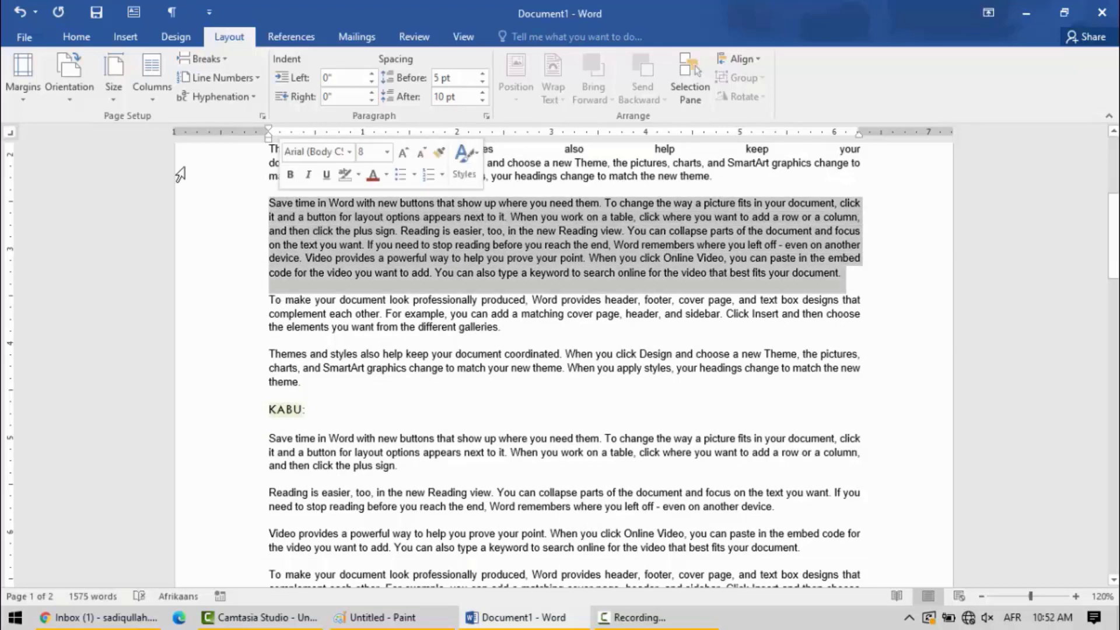
click(76, 38)
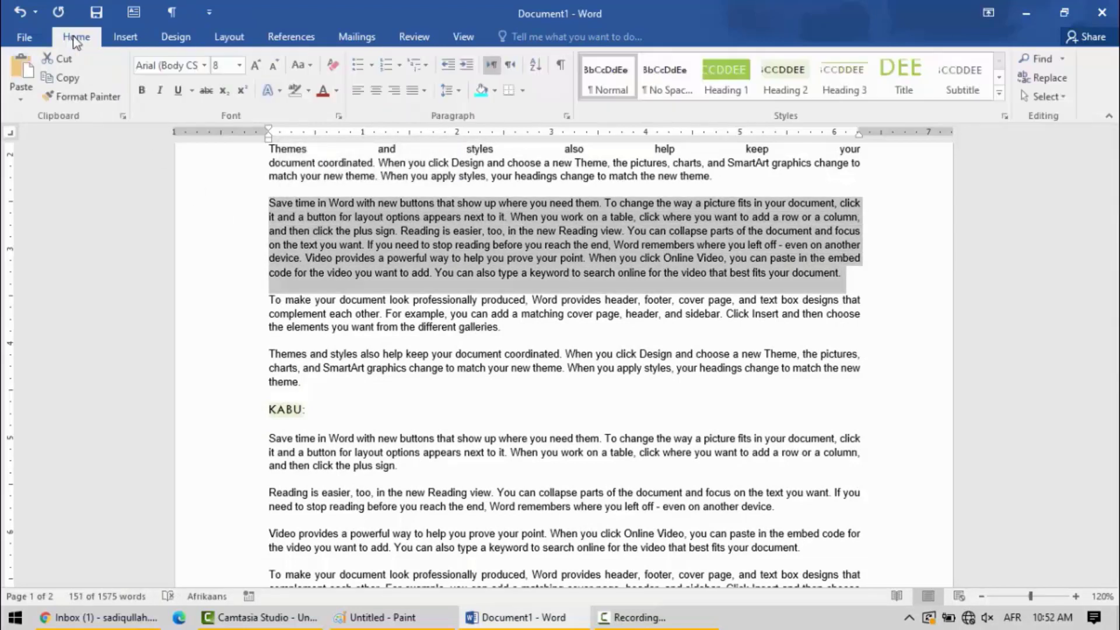
click(140, 94)
- Insert "nameissoimprtant" directly after "your" at the end of the bold paragraph's first line, without a space
click(630, 258)
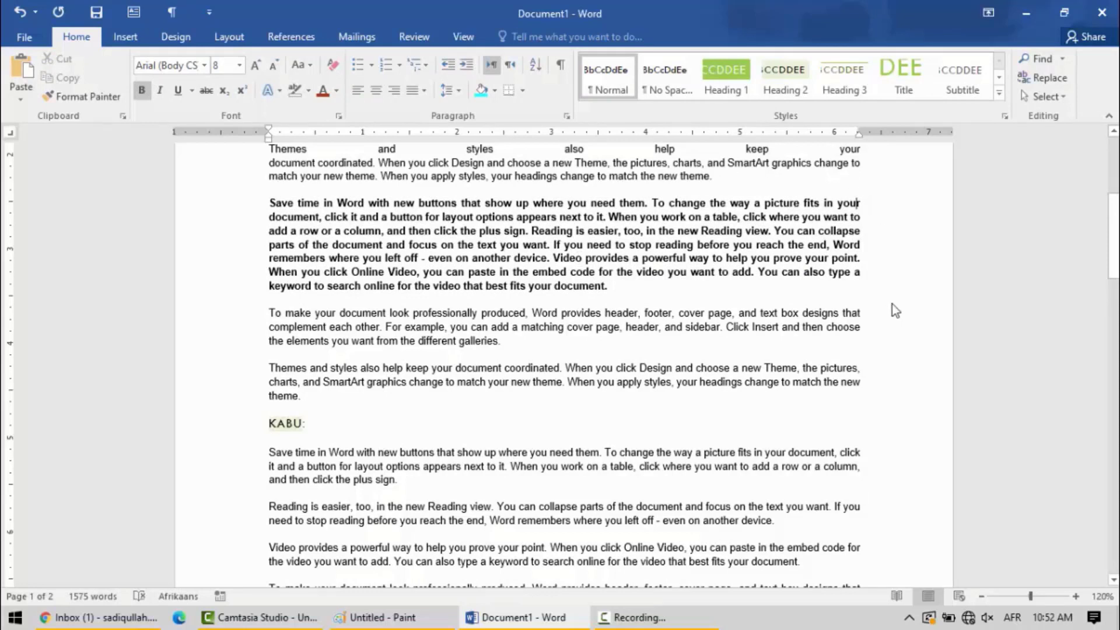
text(n)
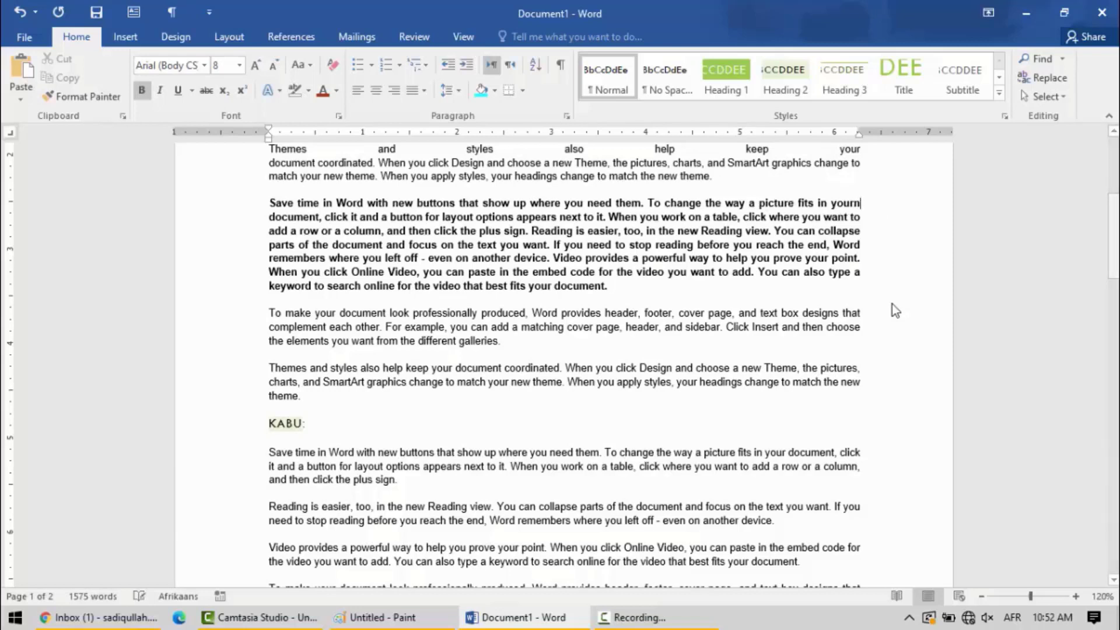
text(ameiss)
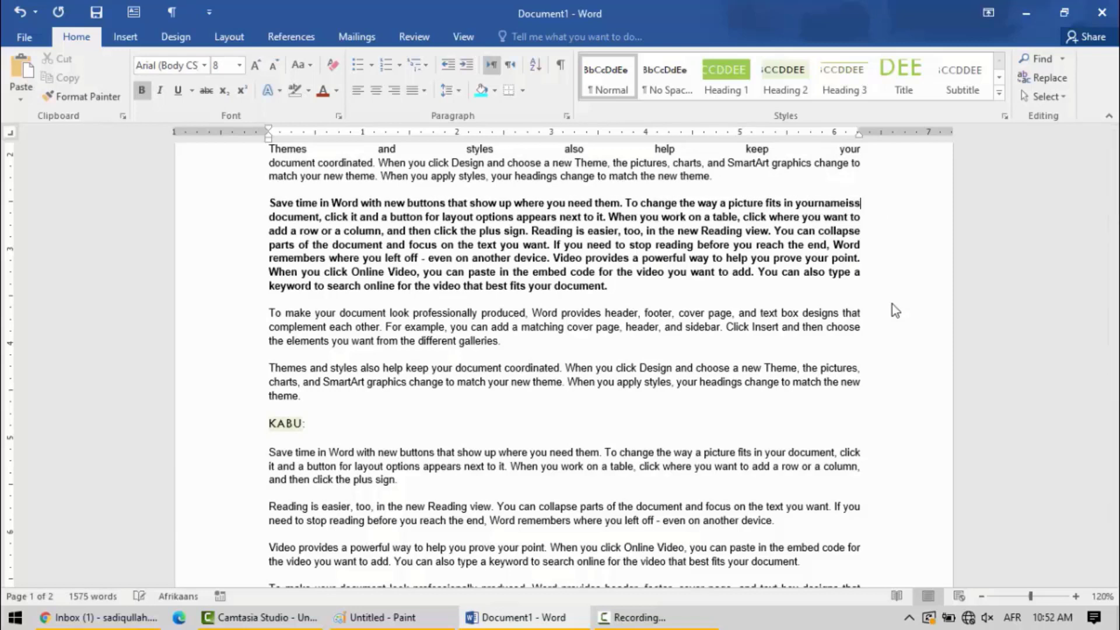
text(oimprtant)
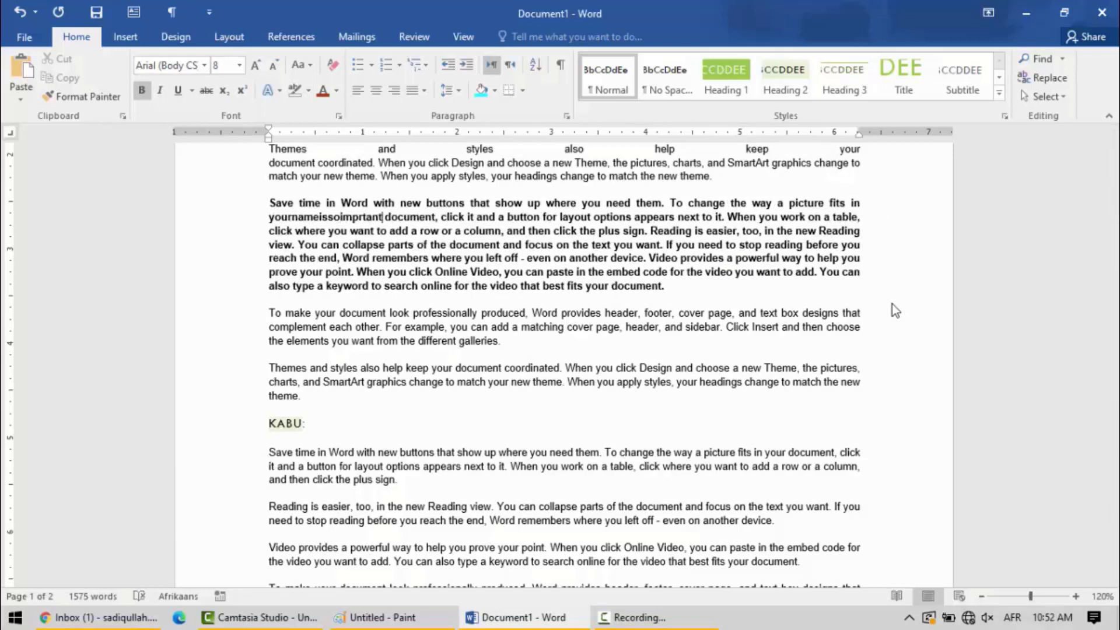
- Color the long word "yournameissoimprtant" in the bold paragraph red
click(760, 313)
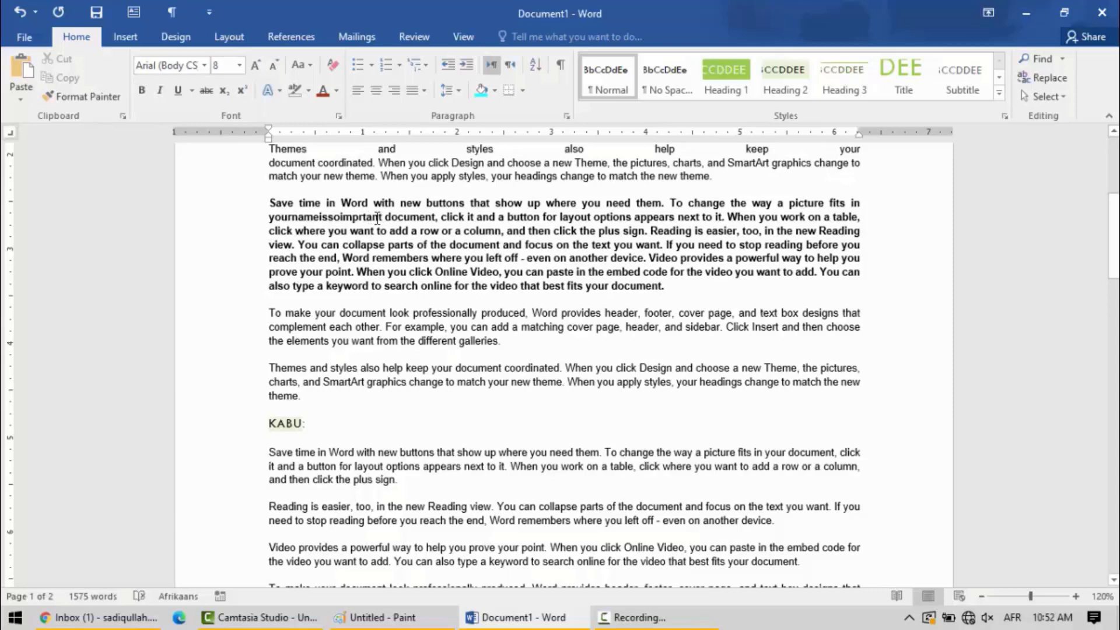
drag(383, 214, 259, 212)
click(323, 91)
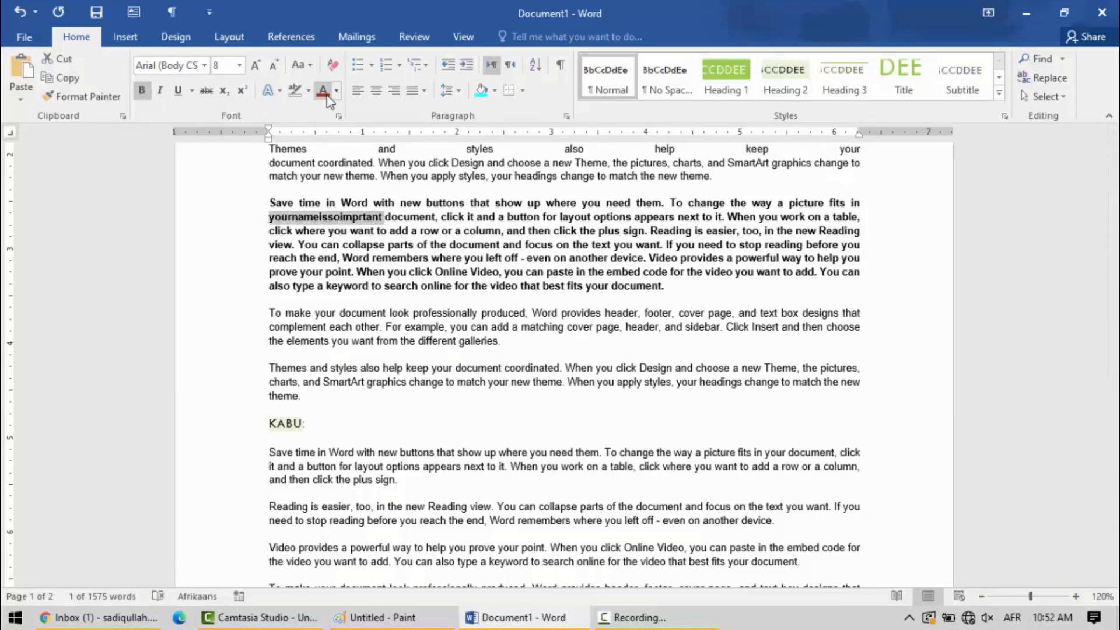
click(360, 221)
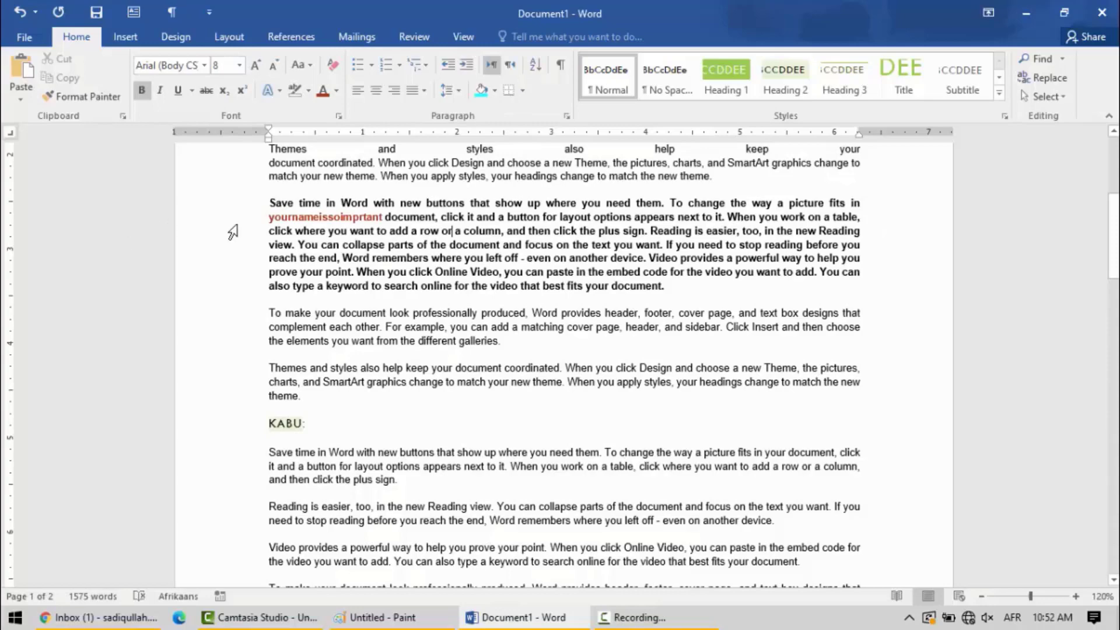
- Zoom the document in to 170% and check the justify alignment options for the bold paragraph
click(1077, 596)
click(1076, 596)
click(1076, 596)
click(1077, 596)
click(1076, 596)
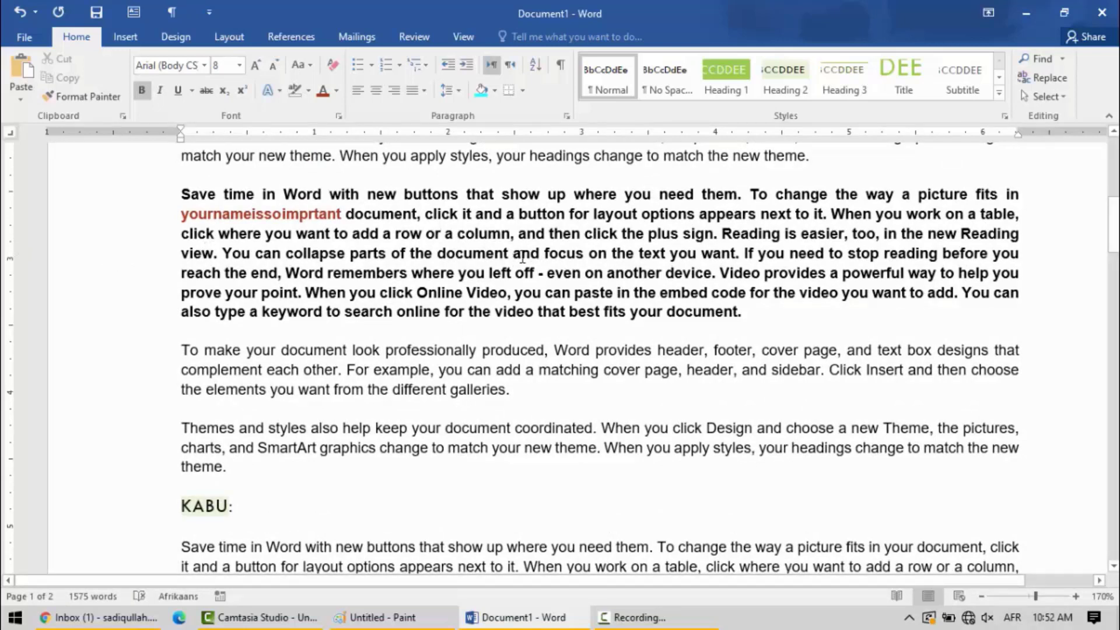
click(424, 90)
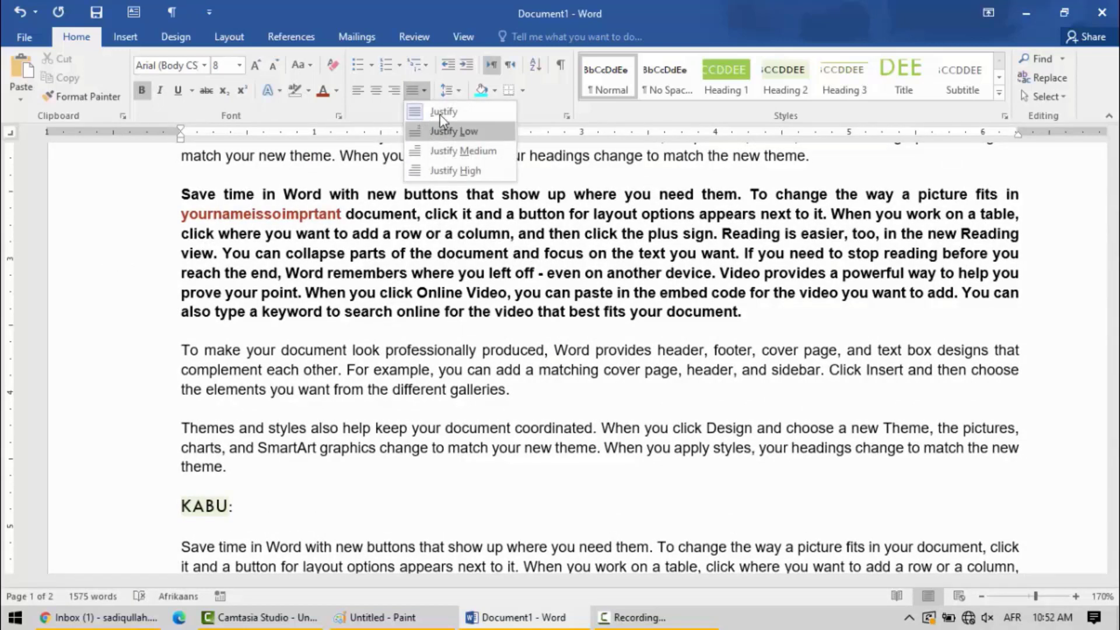
click(588, 288)
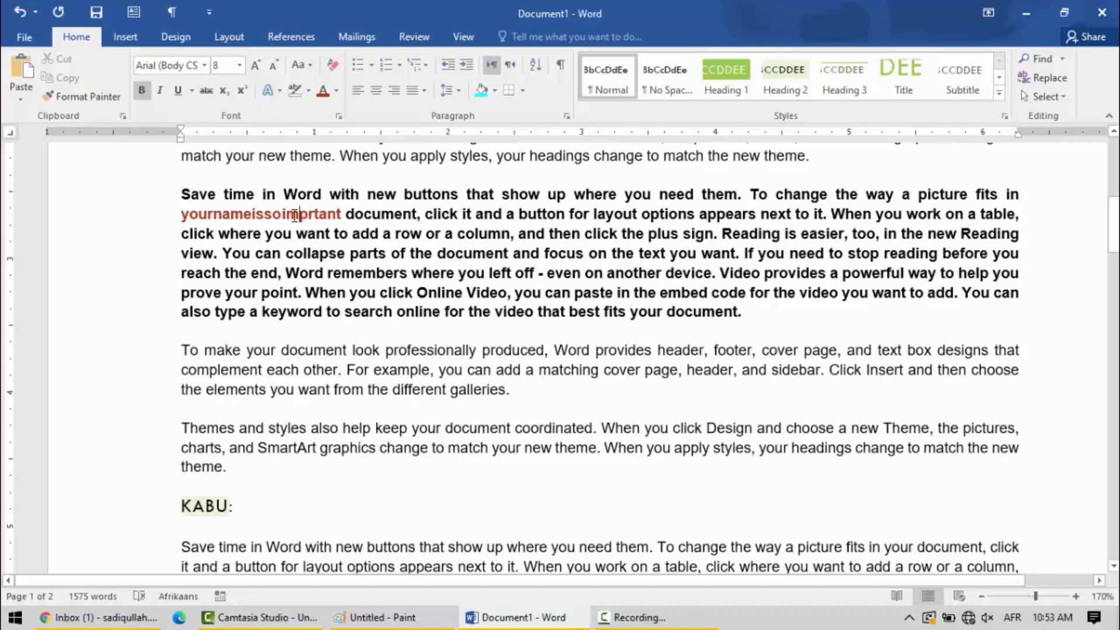
- Set the document's hyphenation to Automatic
click(229, 37)
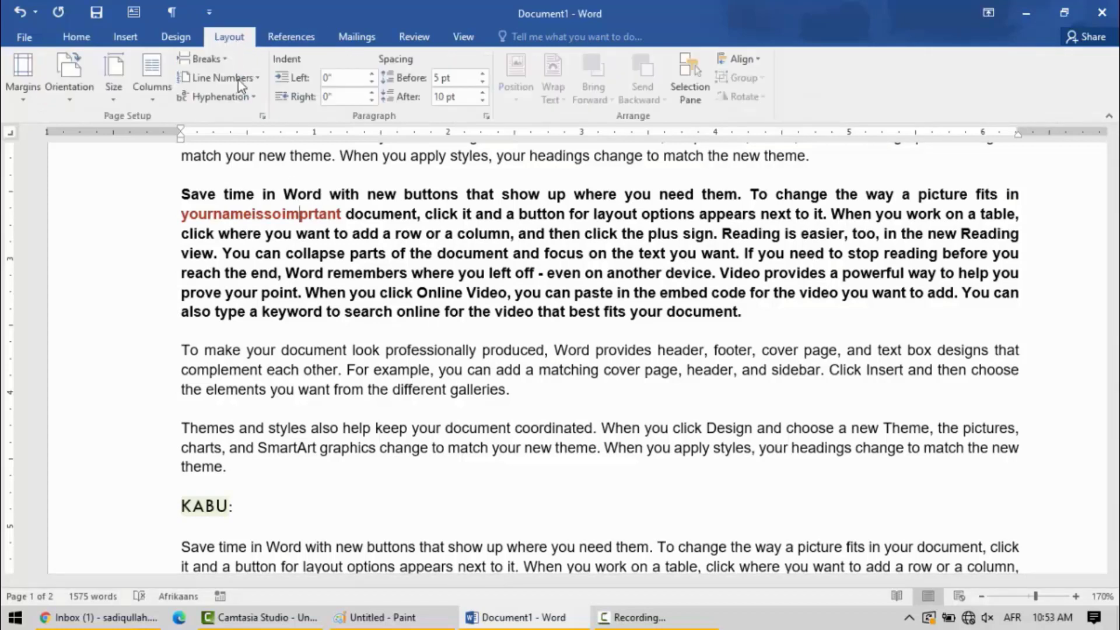
click(248, 95)
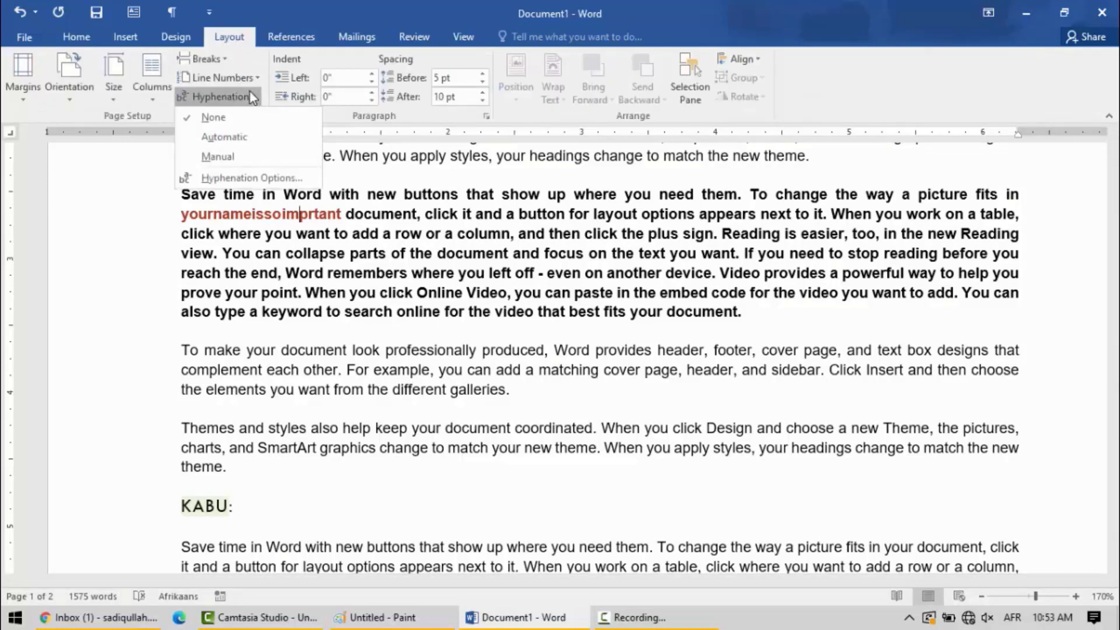
click(211, 134)
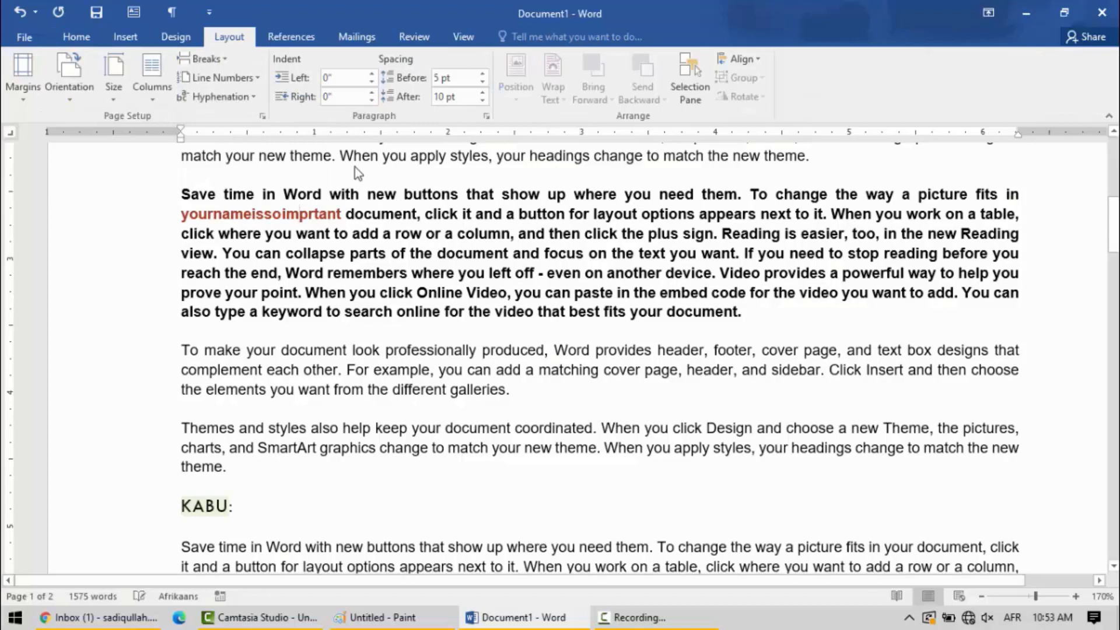
click(251, 97)
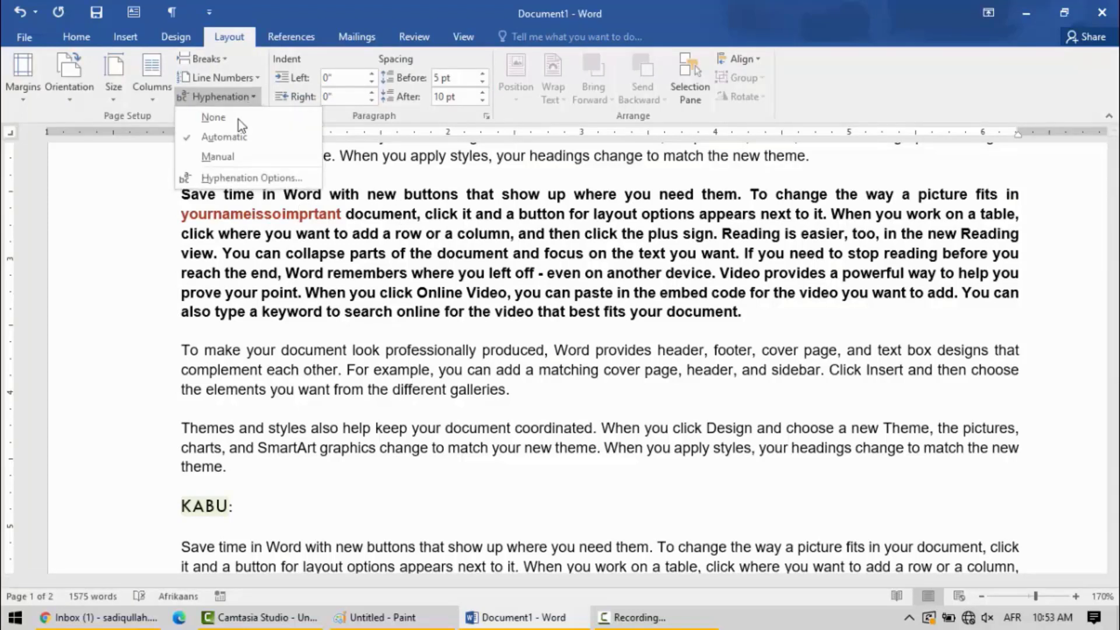
click(300, 216)
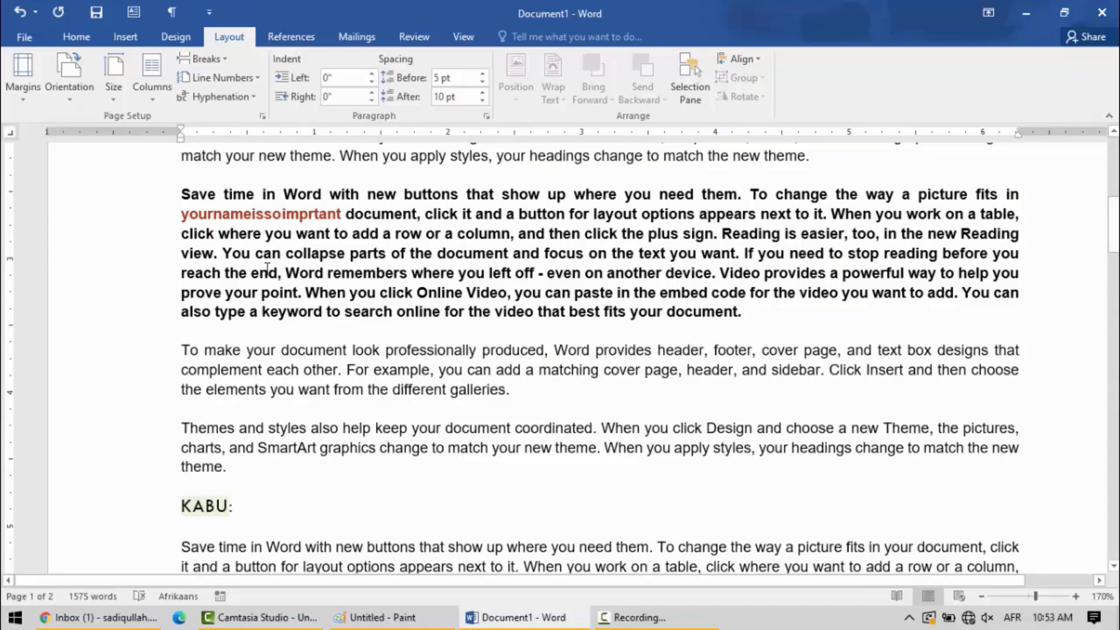
- Remove the space before the red word "yournameissoimprtant" and replace "fits" at the end of the first line with "afg"
click(184, 214)
key(BackSpace)
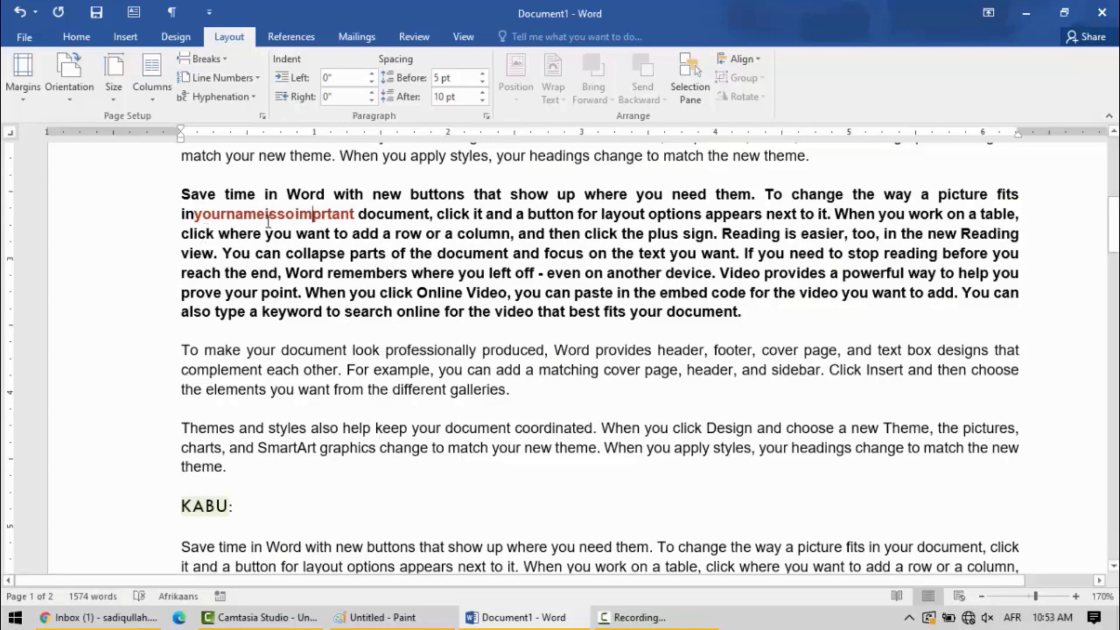
click(1022, 193)
key(BackSpace)
key(BackSpace)
key(BackSpace)
key(BackSpace)
text(afg)
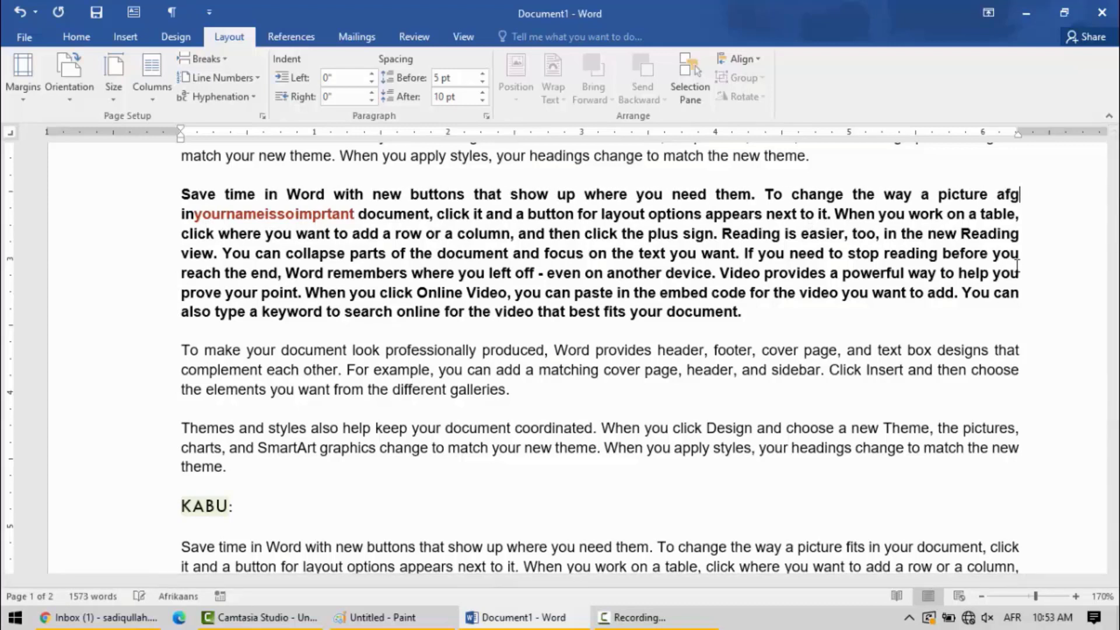
- Extend "afg" in the bold paragraph to "afghanistanissoimportantto us"
text(hanistanis)
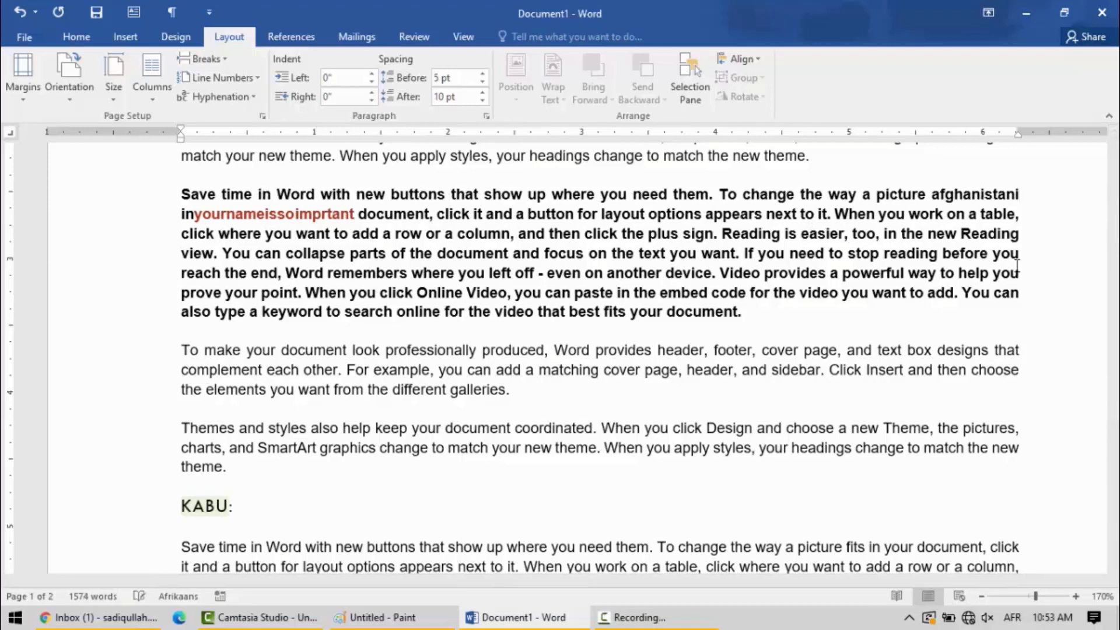
text(soi)
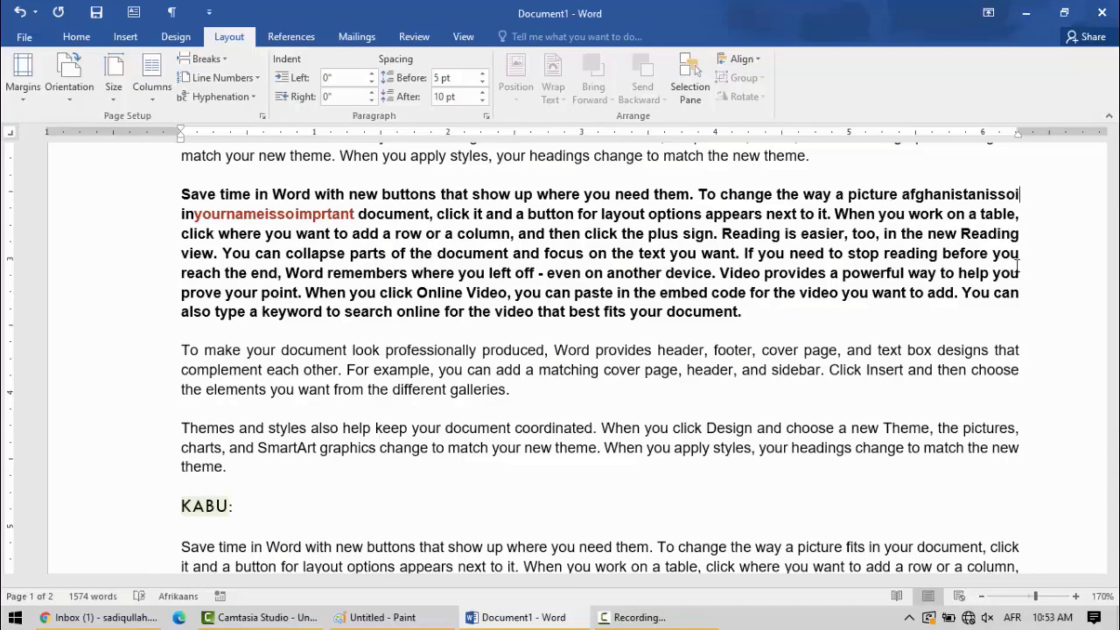
text(mportantto us)
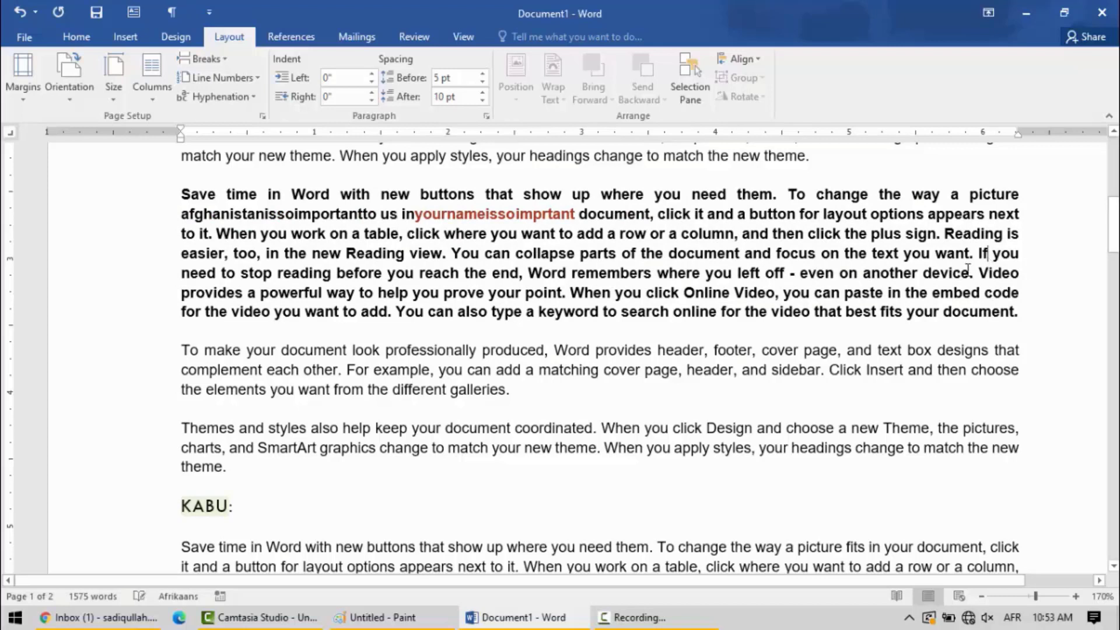
- Run Manual hyphenation with the cursor in the long word "afghanistanissoimportantto", and check the document's current hyphenation mode
click(294, 215)
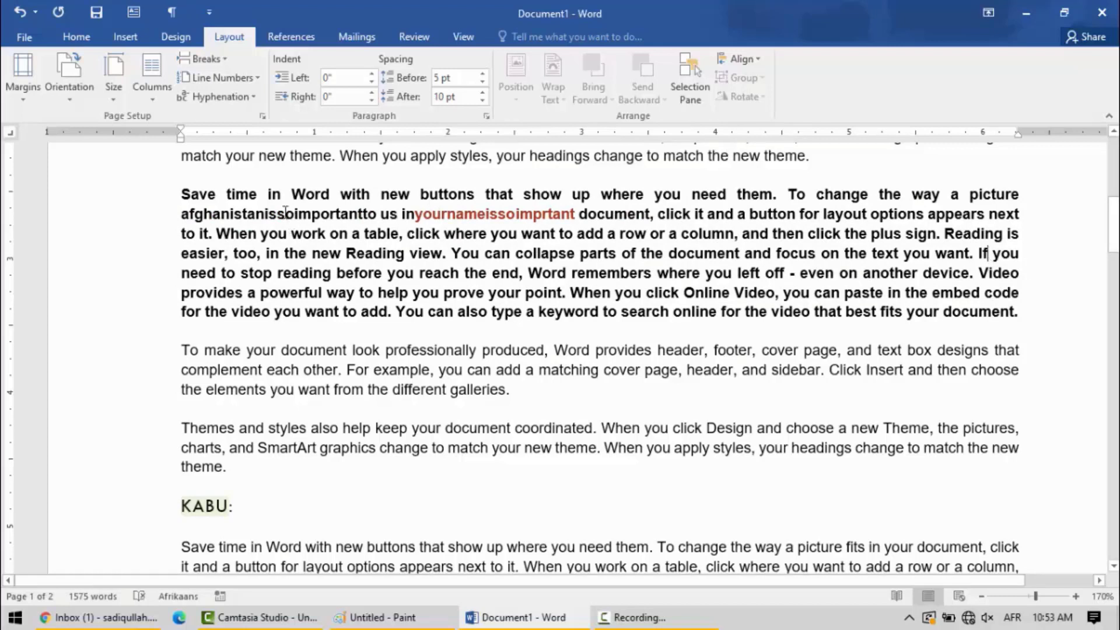
click(253, 97)
click(218, 156)
click(567, 356)
click(88, 41)
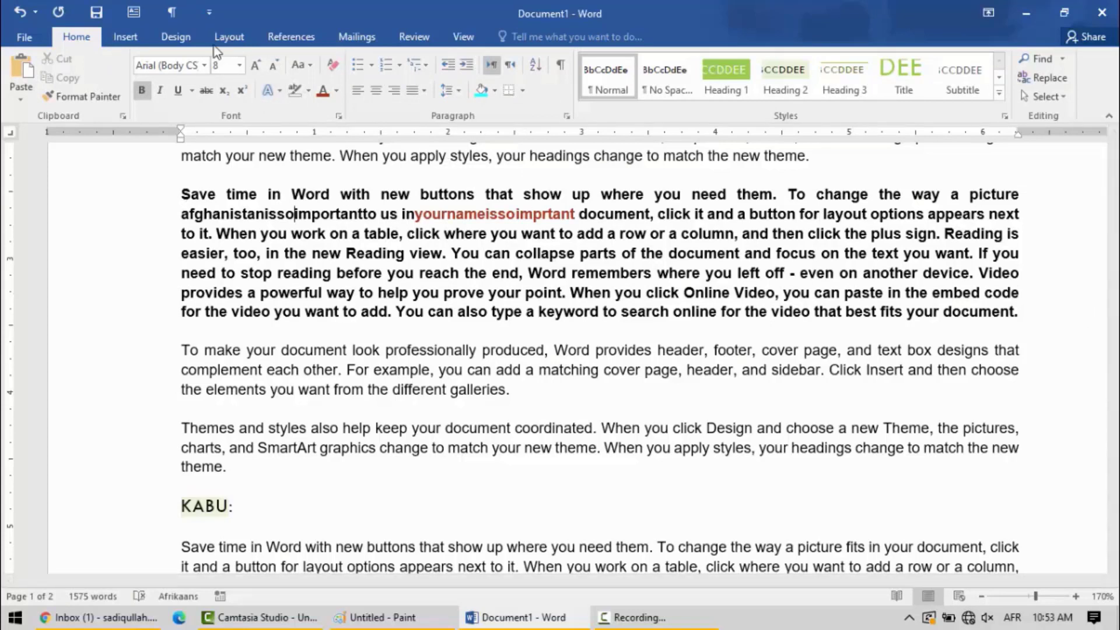
click(229, 36)
click(250, 99)
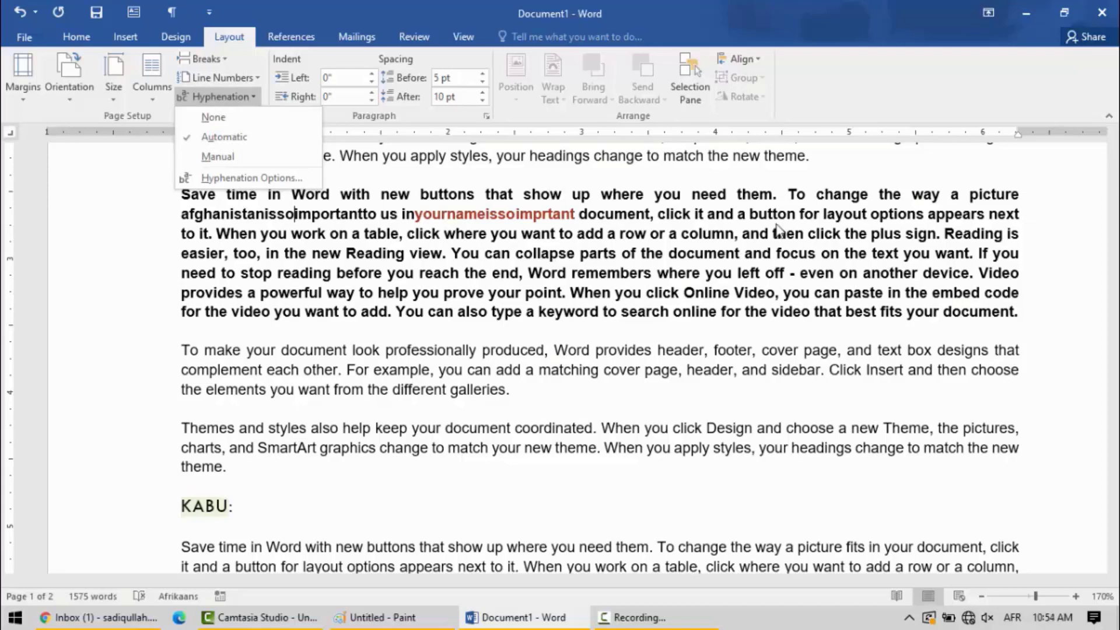
- Delete "picture" before the long word and join the remaining "a" to it, giving "afghanistanissoimportantto"
click(189, 221)
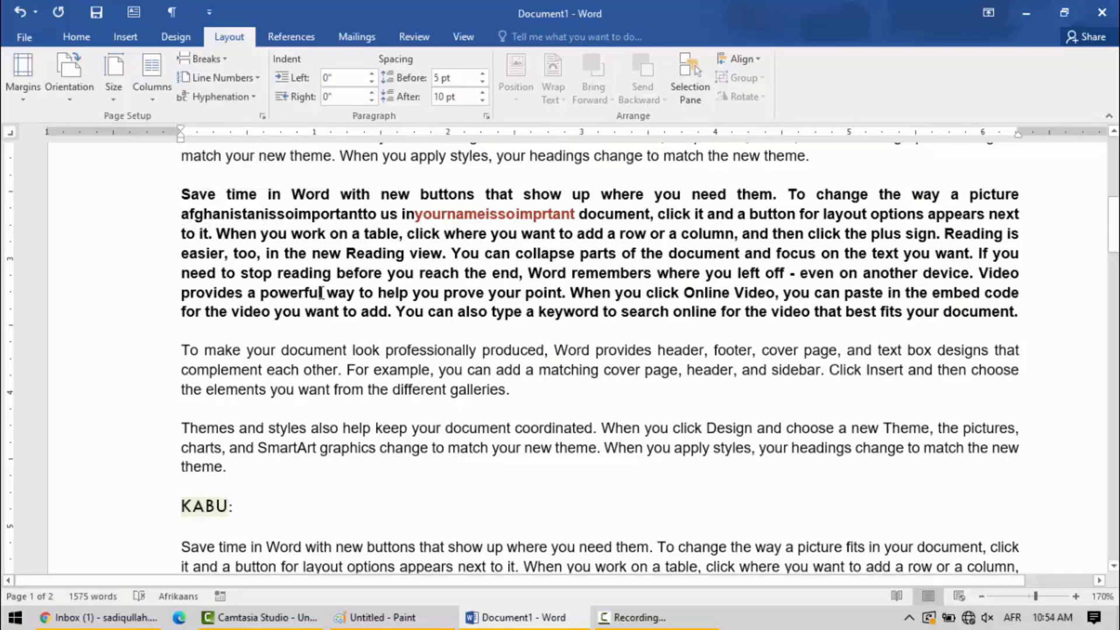
key(BackSpace)
key(BackSpace)
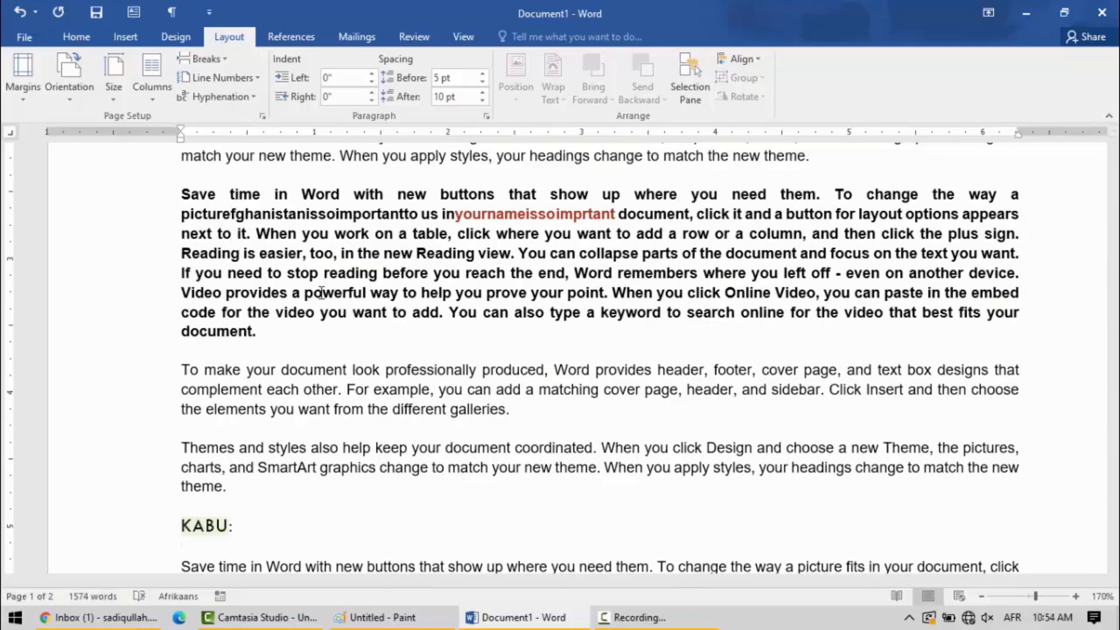
key(BackSpace)
key(BackSpace)
key(BackSpace)
key(BackSpace)
key(BackSpace)
key(BackSpace)
key(BackSpace)
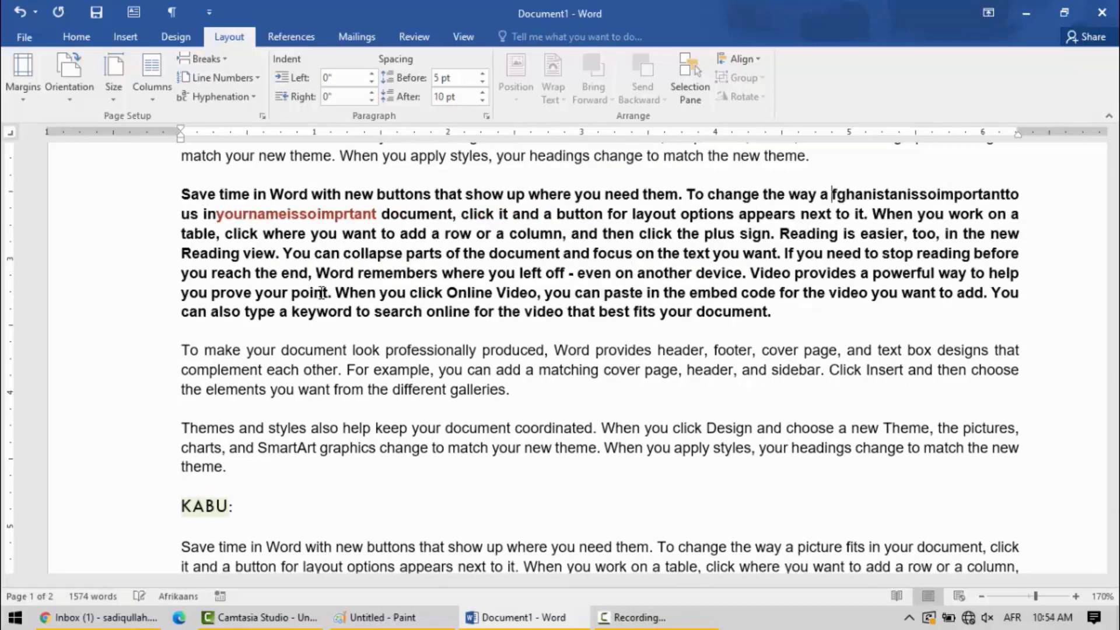
key(BackSpace)
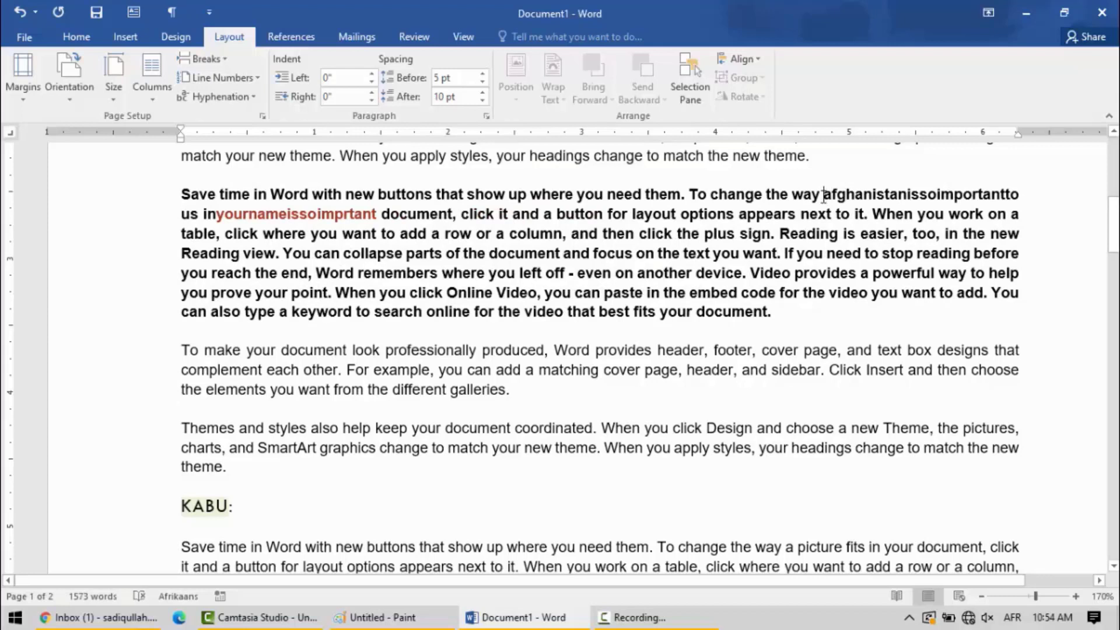
- Join the preceding words to the long word, producing "changehewayafghanistanissoimportantto" on the bold paragraph's first line
click(824, 195)
key(BackSpace)
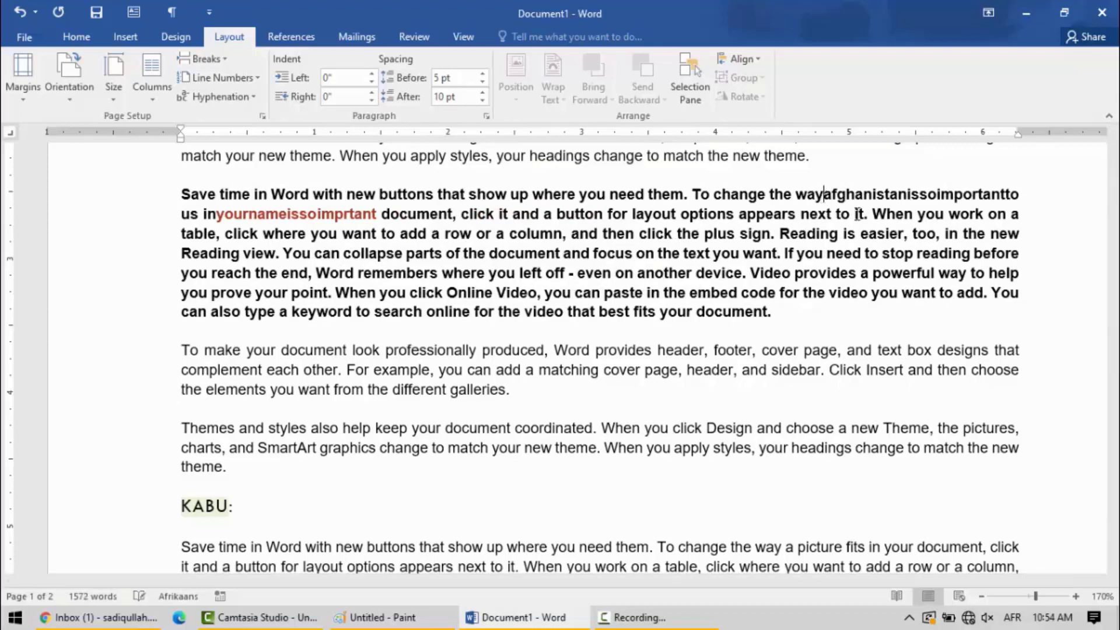
click(797, 194)
key(BackSpace)
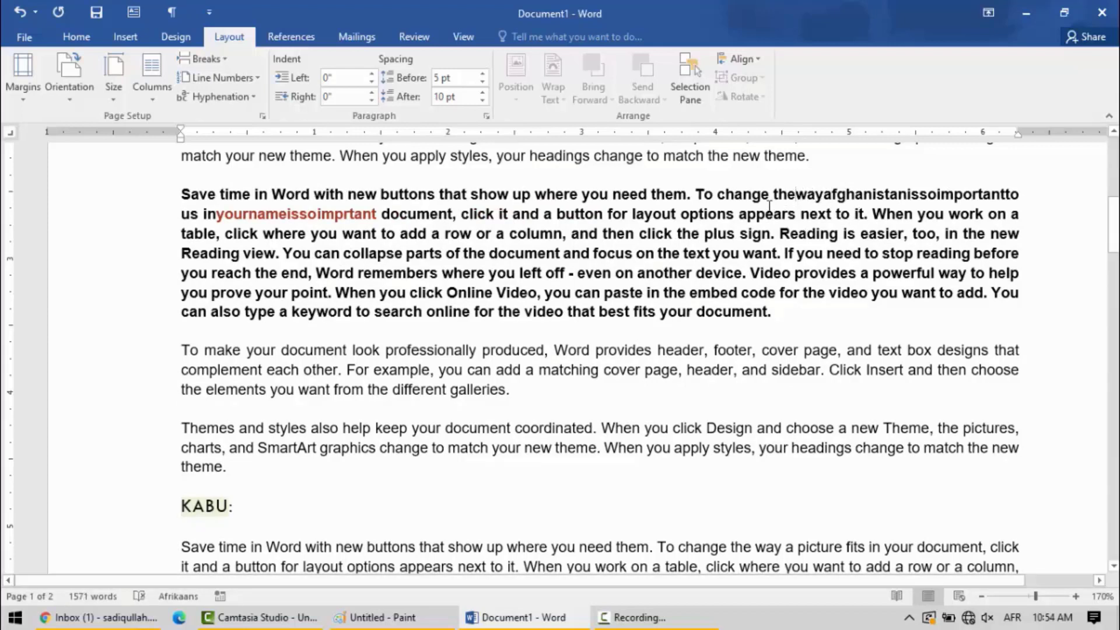
click(779, 196)
key(BackSpace)
key(BackSpace)
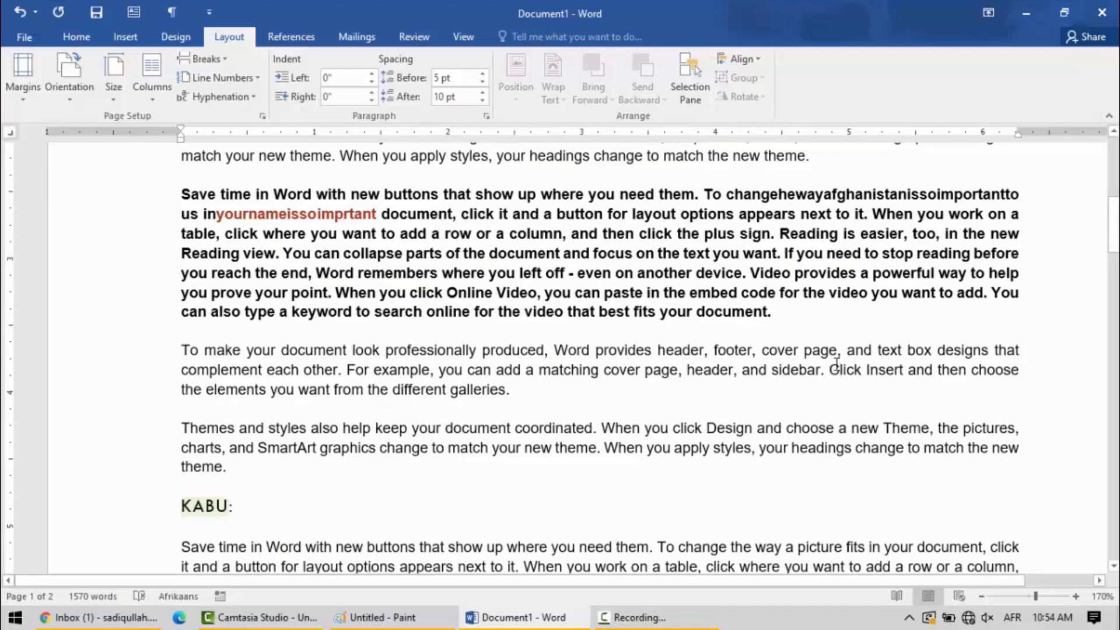
- Create a blank document in a new Word window and set its text direction to left-to-right
key(super+r)
key(Escape)
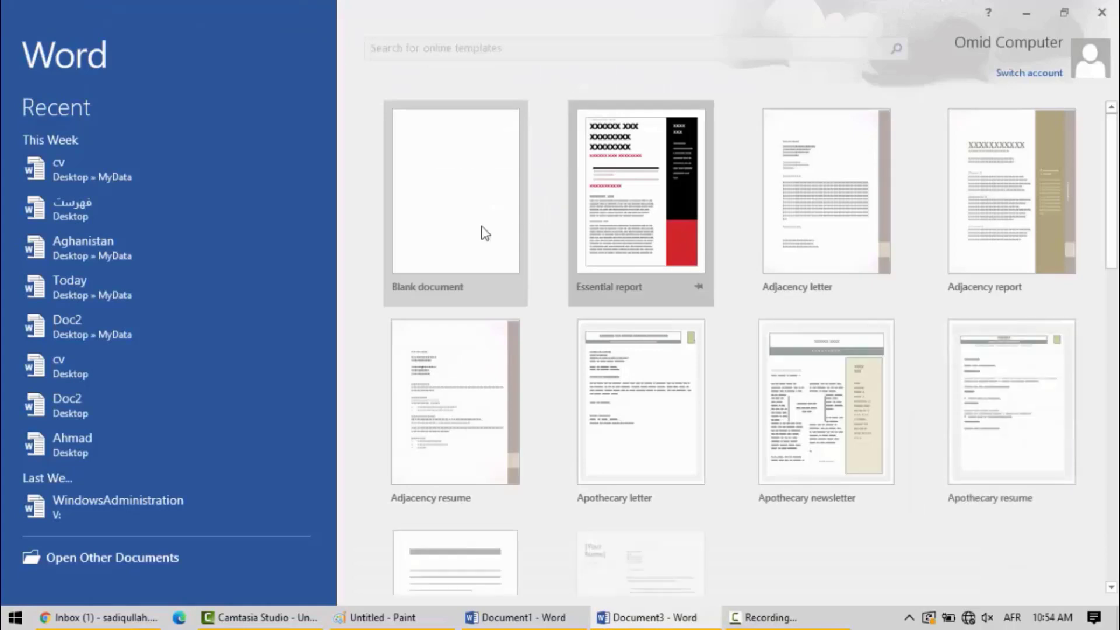
click(484, 233)
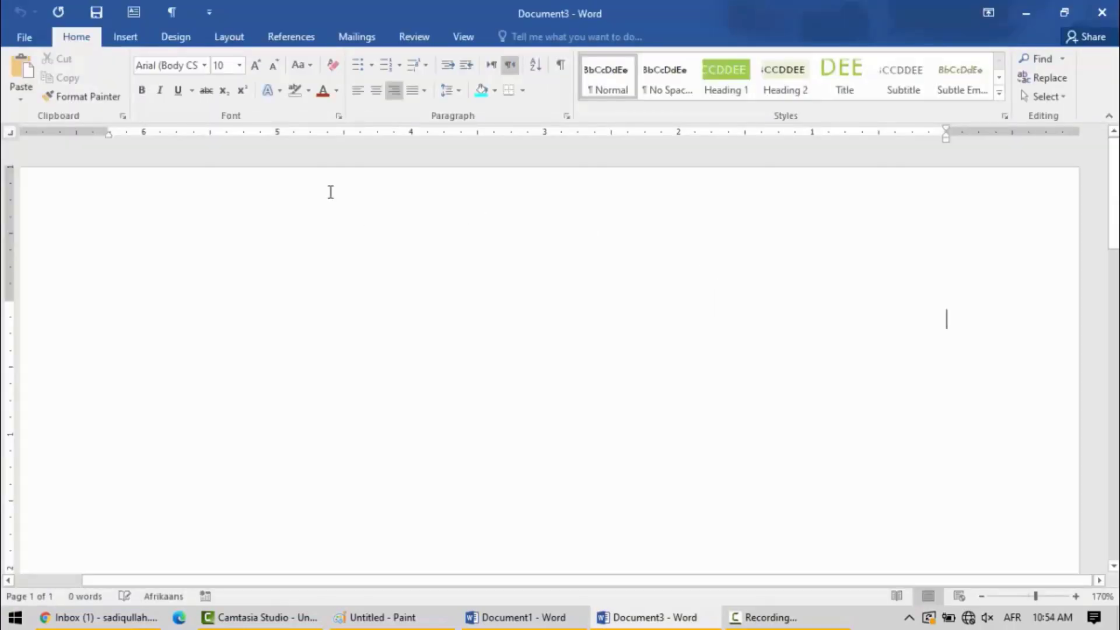
click(493, 65)
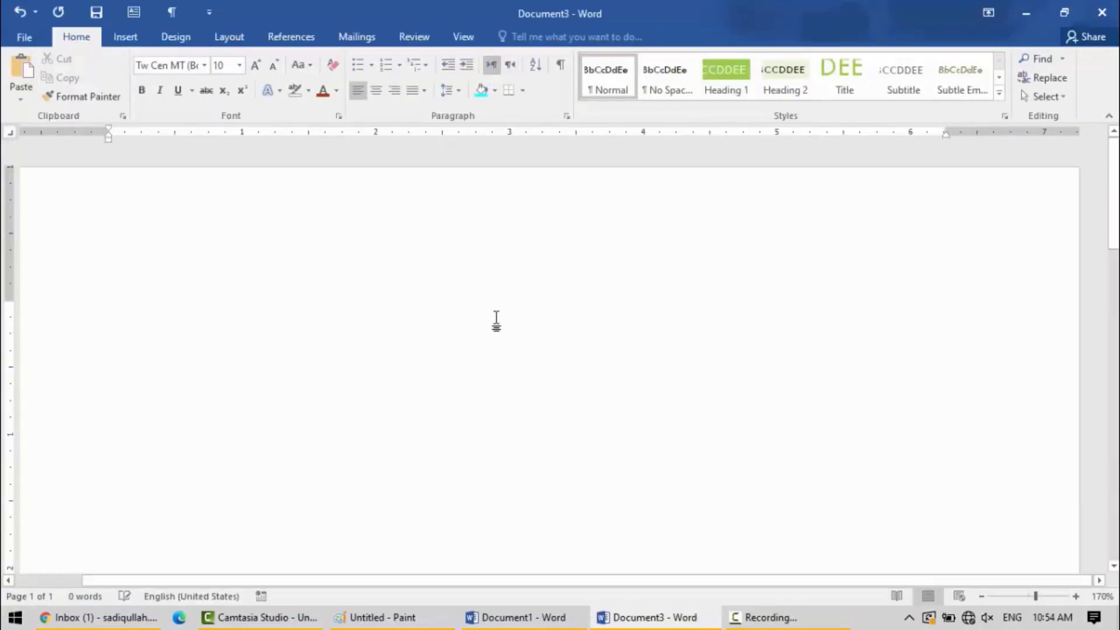
- Fill the document with sample text using =rand() and justify the first paragraph
text(=ra)
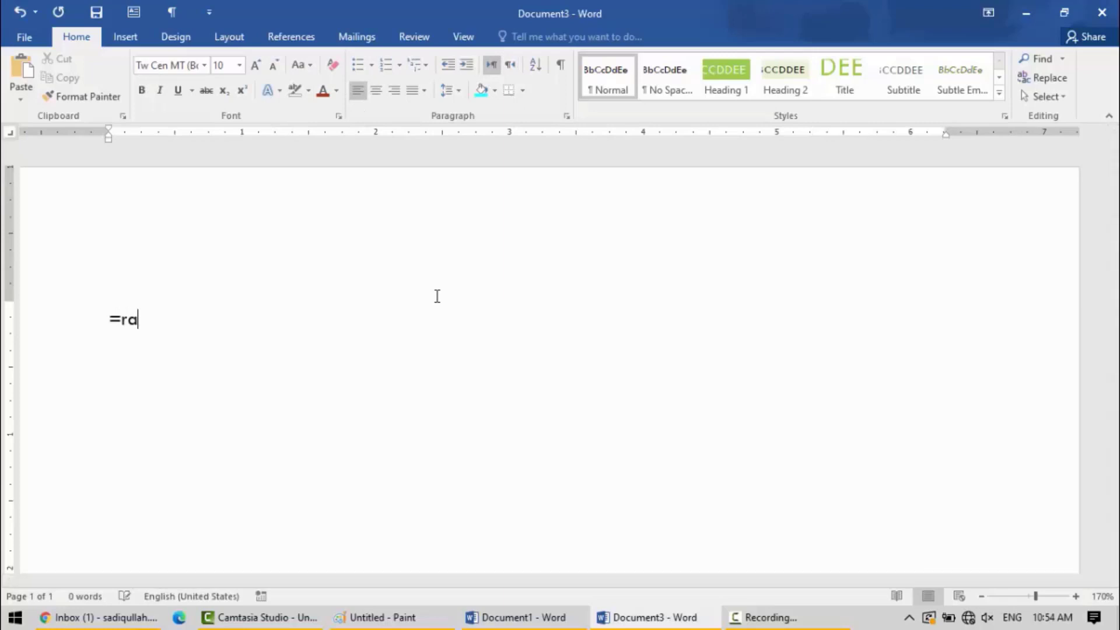
text(nd())
key(Return)
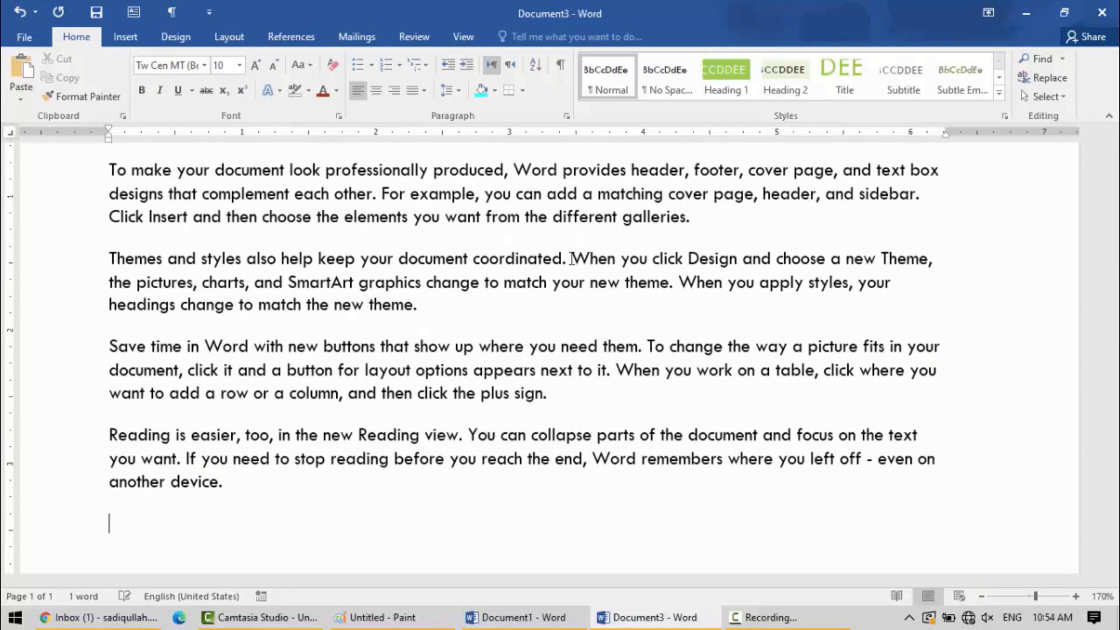
drag(1110, 290, 1110, 227)
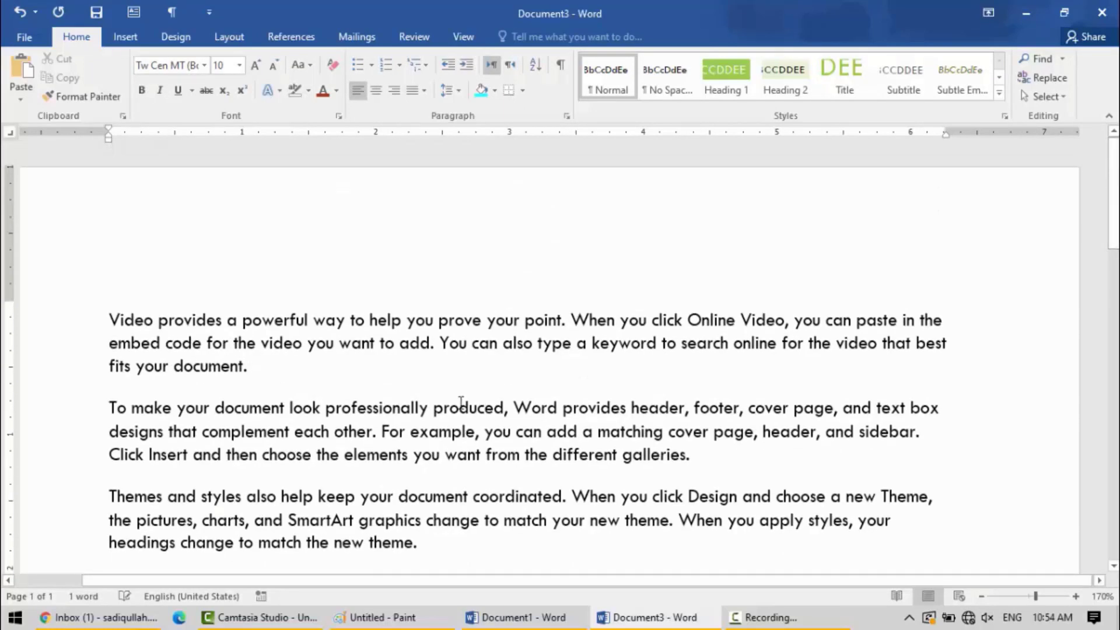
click(449, 342)
click(424, 90)
click(429, 112)
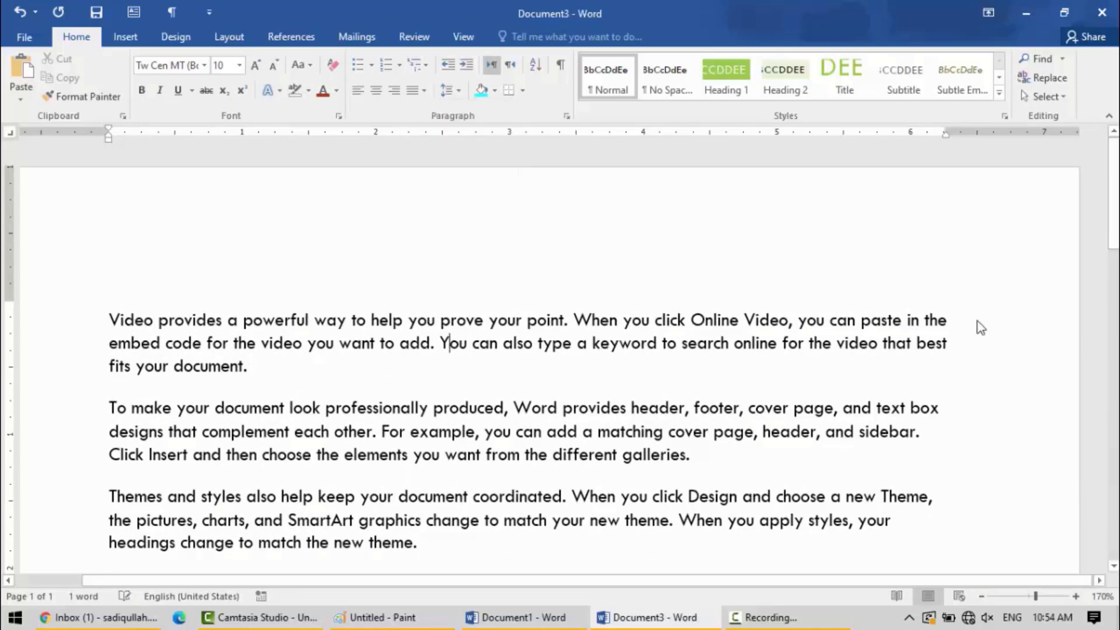
- Insert "afghanistanisimportant" between "the" and "embed" in the first paragraph without spaces, making one long word
click(951, 321)
key(BackSpace)
text(afghanistanis)
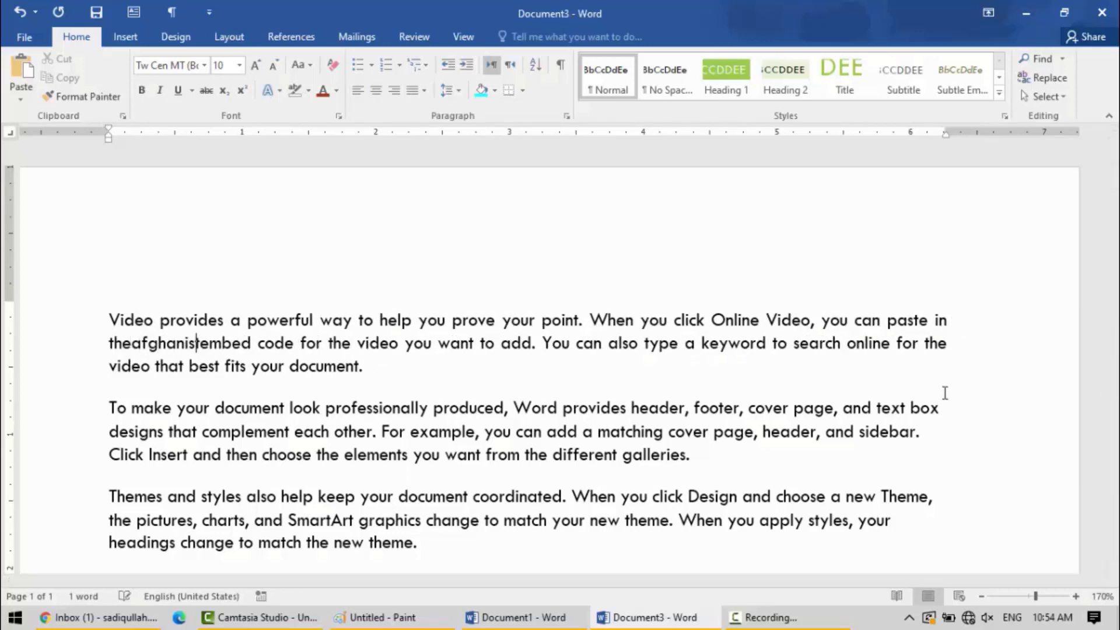
text(important)
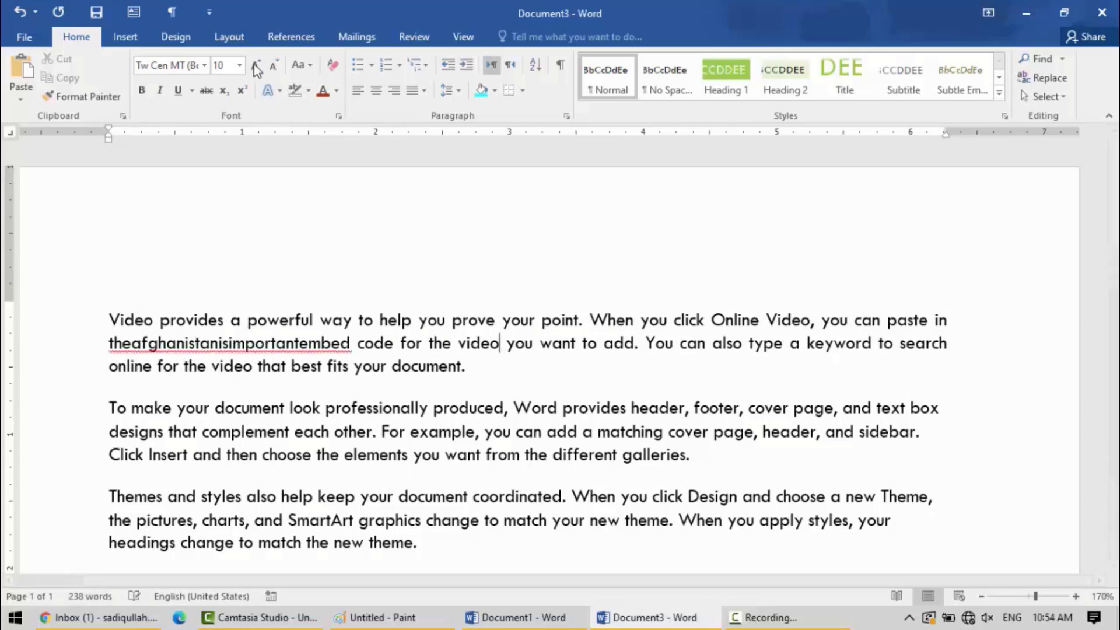
- Set the new document's hyphenation to Automatic
click(228, 36)
click(250, 98)
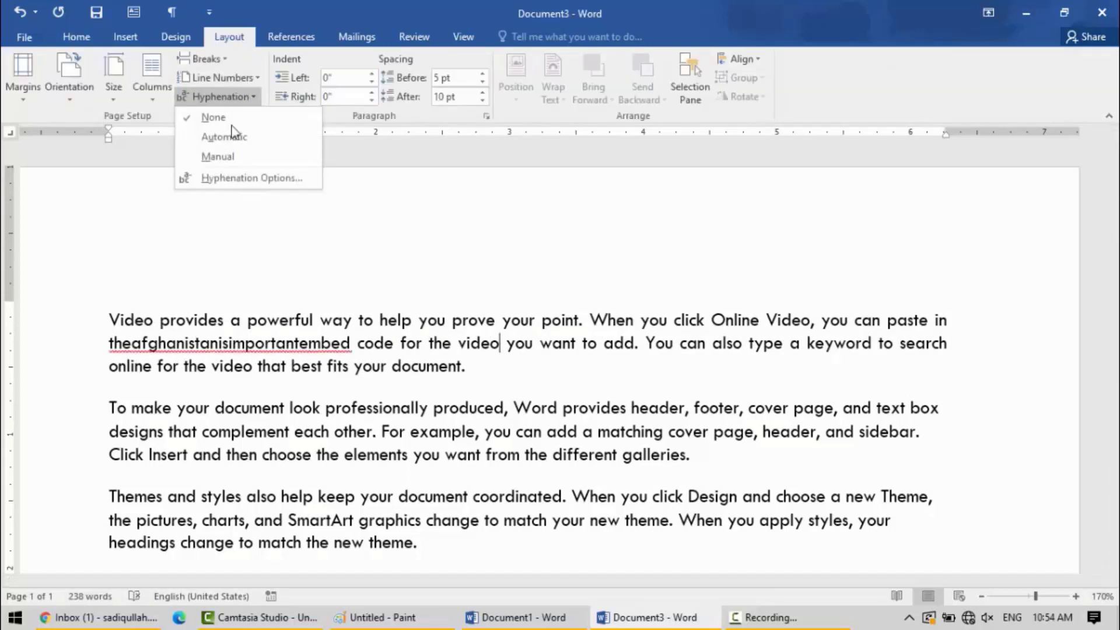
click(225, 140)
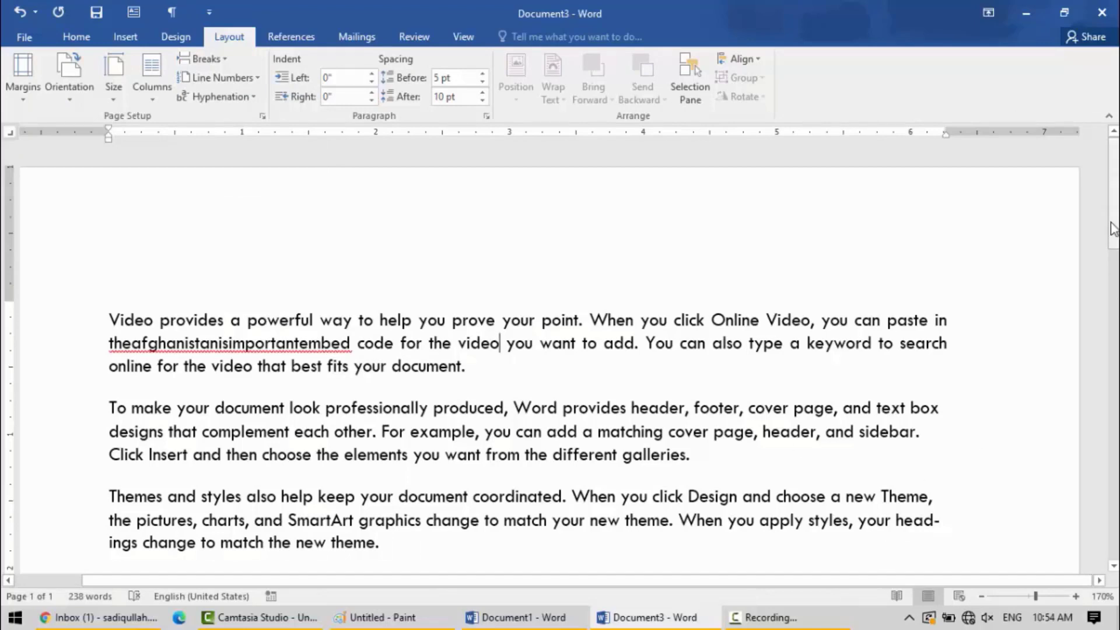
- Replace "Theme," at the end of the third paragraph's first line with "Themingis" and select the word
drag(1114, 223, 1114, 261)
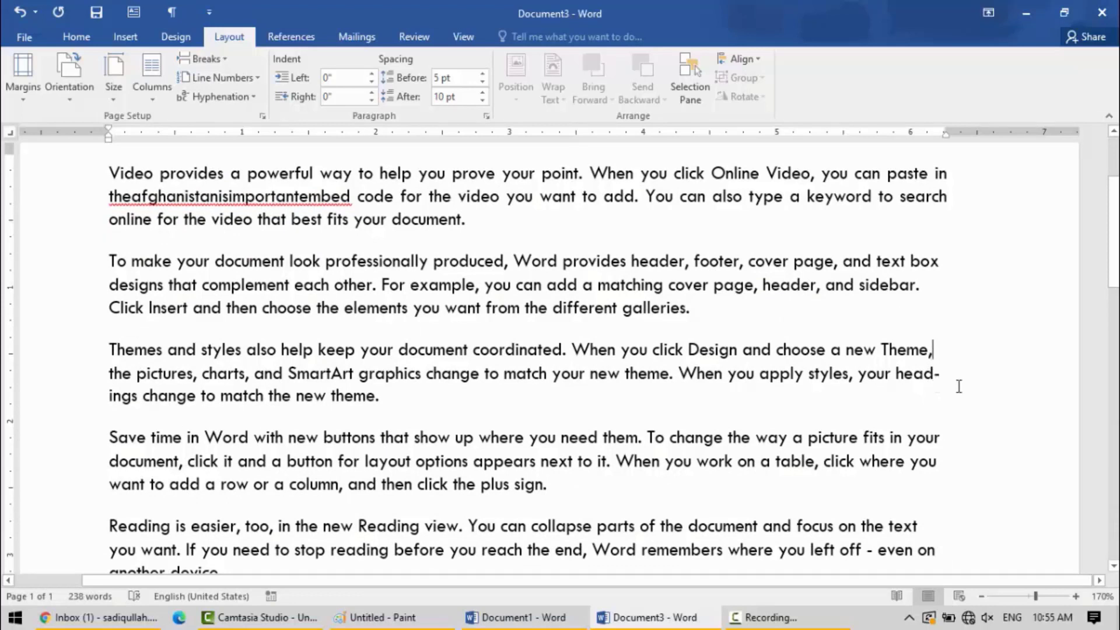
key(BackSpace)
key(BackSpace)
text(ing)
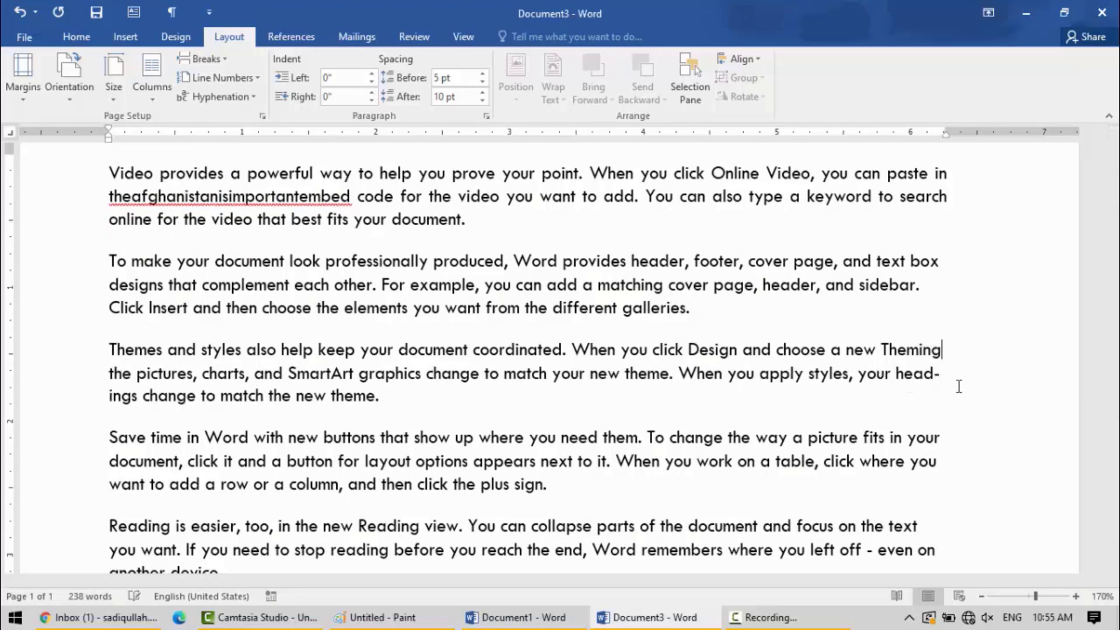
text(is)
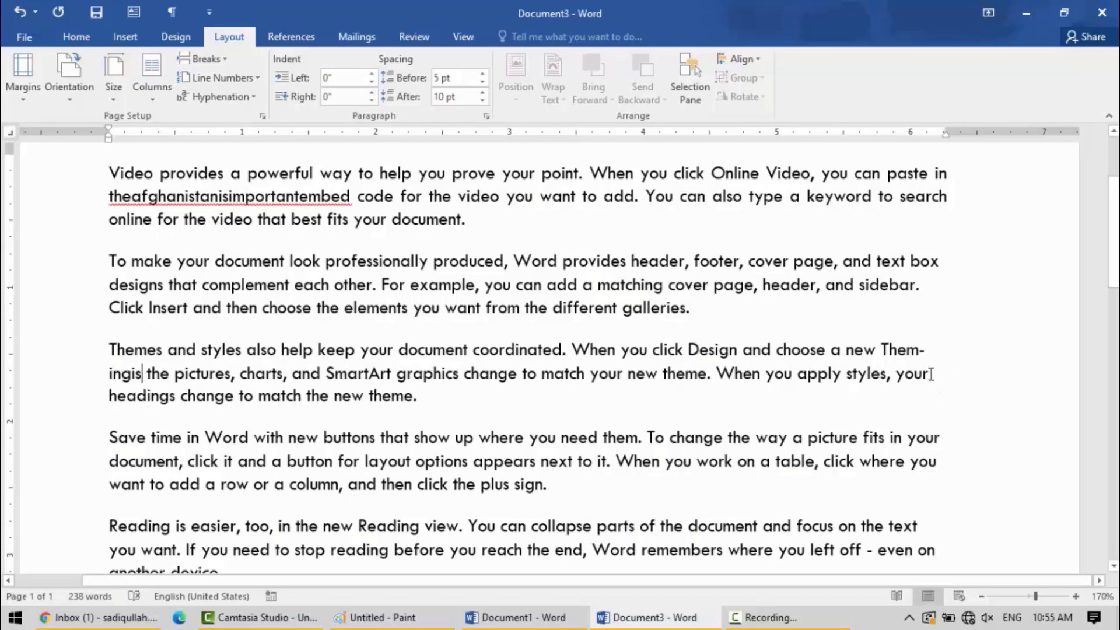
click(923, 349)
click(901, 351)
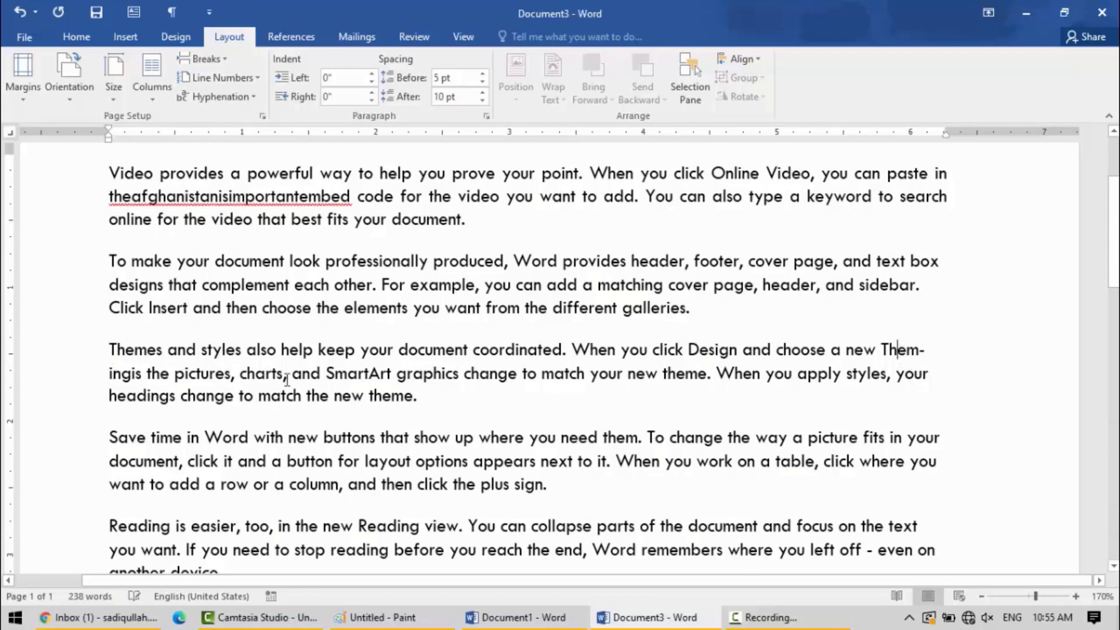
double_click(121, 375)
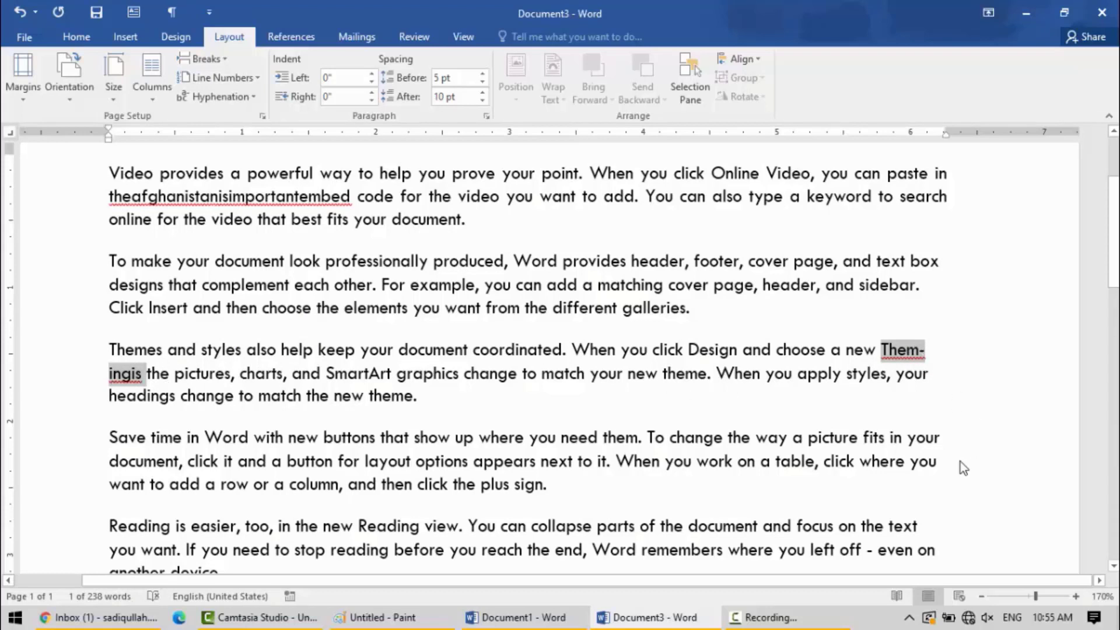
- Append "name" to "your" at the end of the first line of the "Save time in Word" paragraph
click(947, 441)
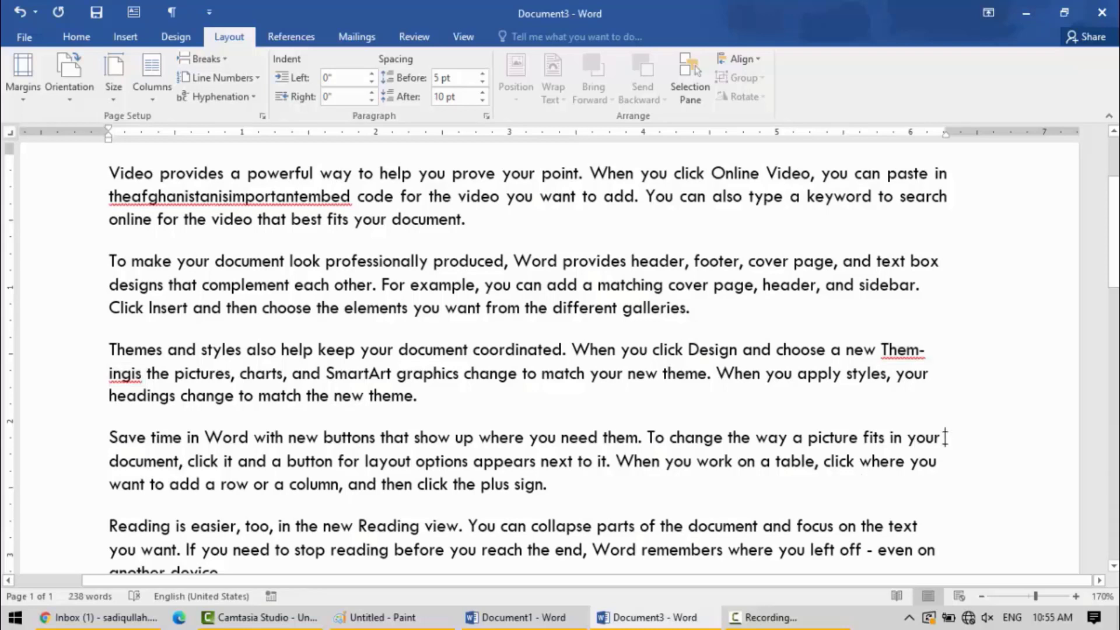
double_click(944, 443)
click(944, 443)
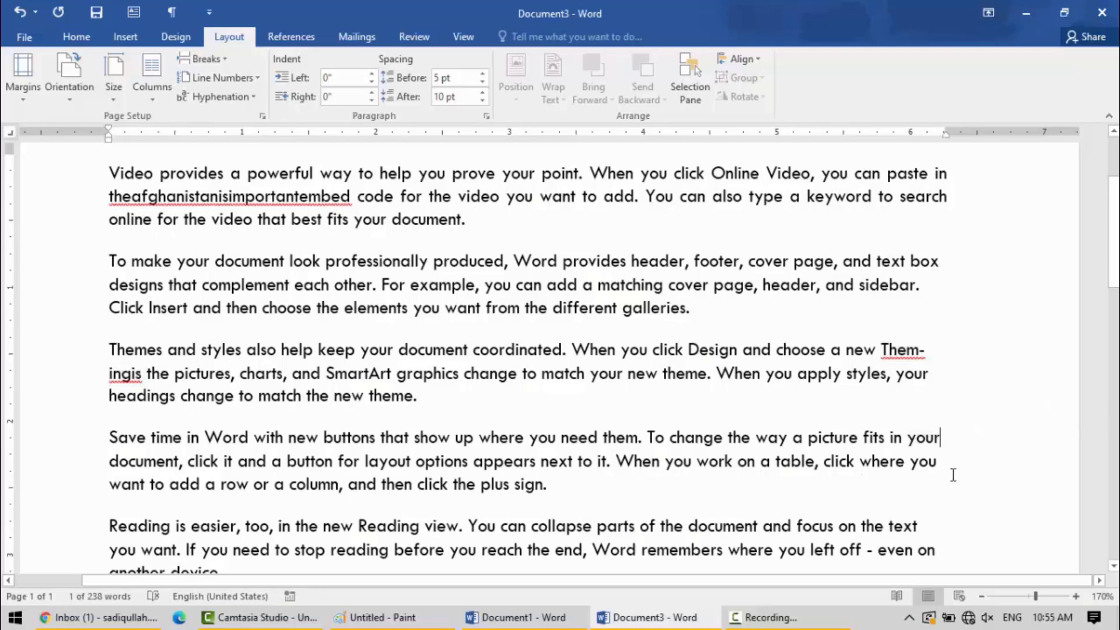
text(name)
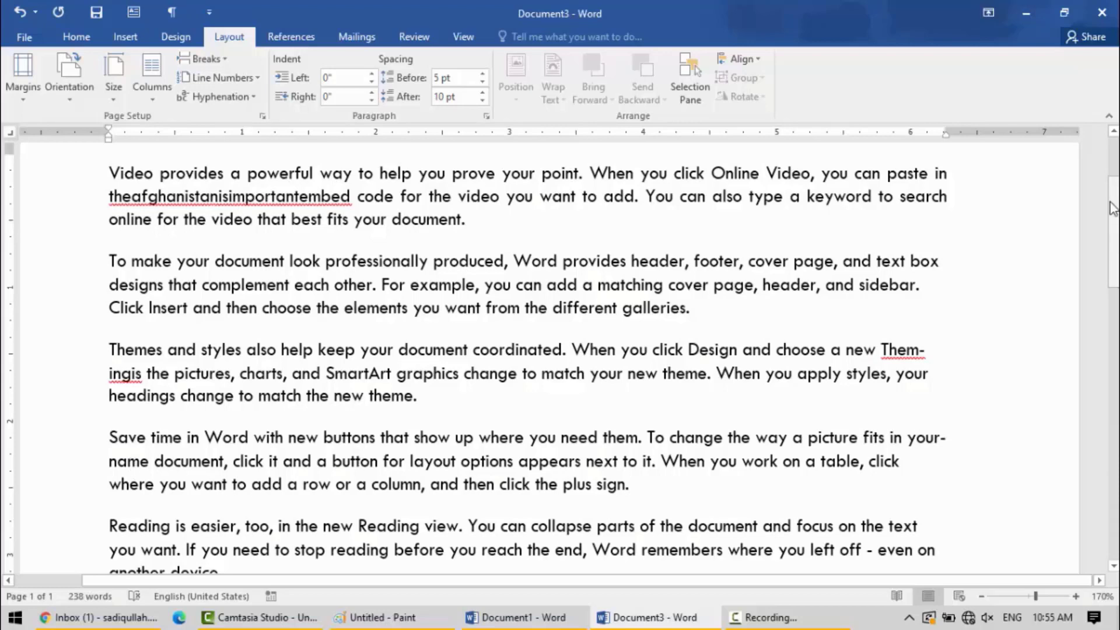
scroll(1111, 209, up, 2)
scroll(674, 277, down, 3)
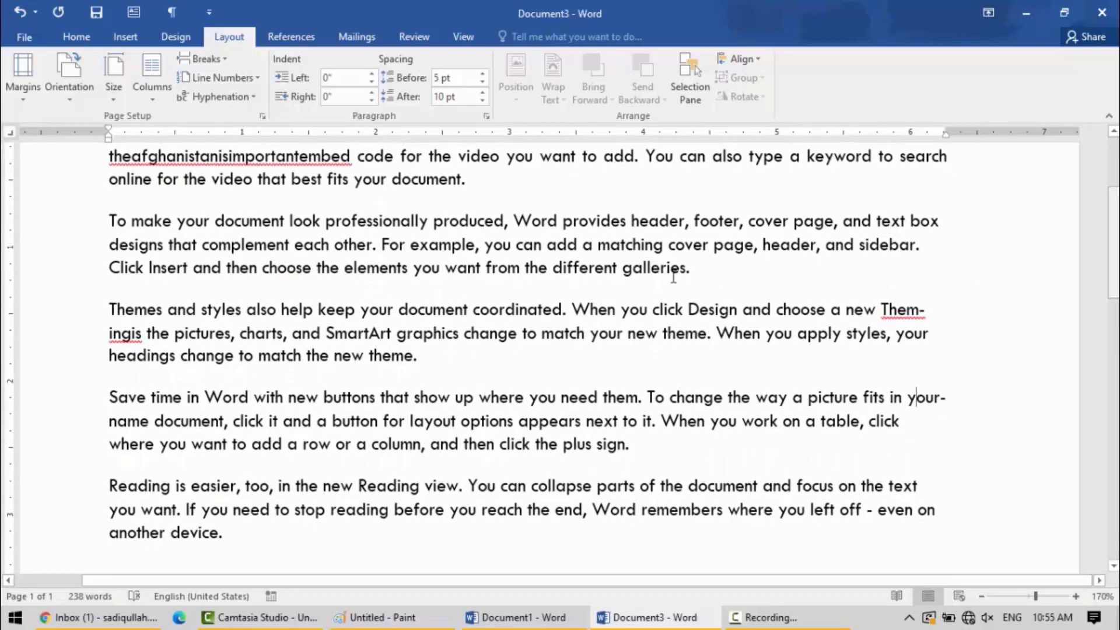
- Run Manual hyphenation on the new document and close its completion notice
click(252, 98)
click(225, 159)
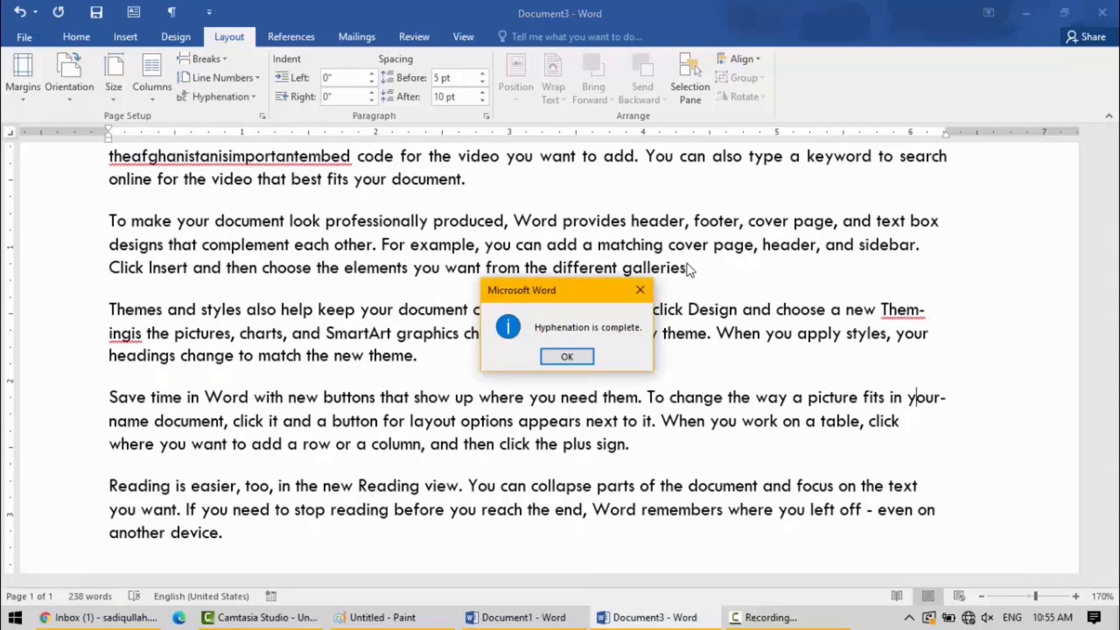
click(586, 356)
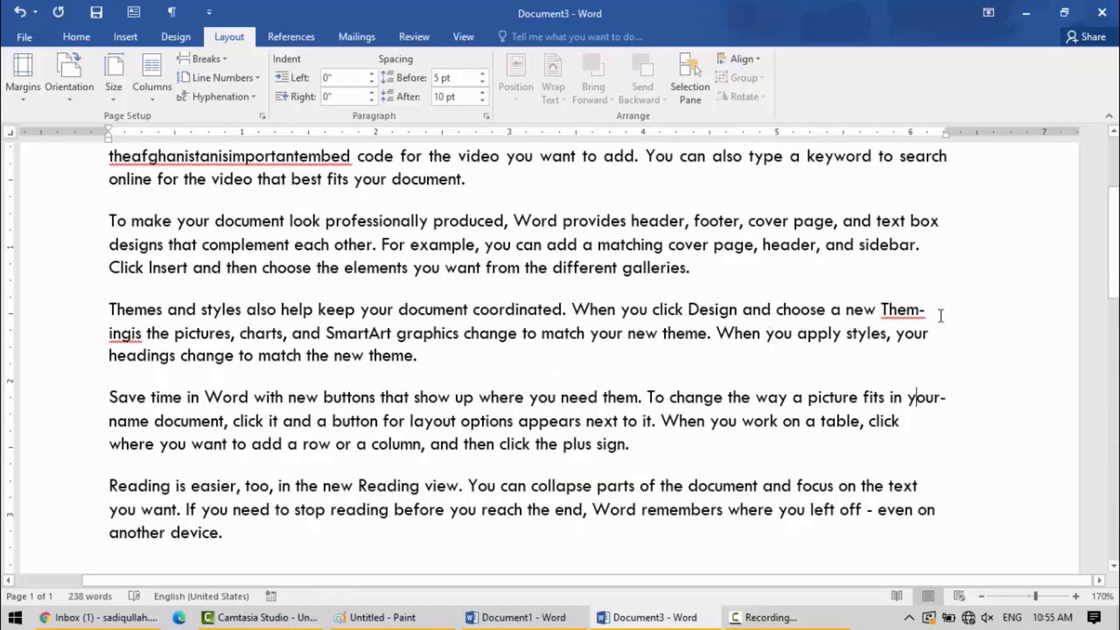
- Repeat Manual hyphenation from the "Save time in Word" paragraph and dismiss the completion notice
click(244, 96)
click(227, 155)
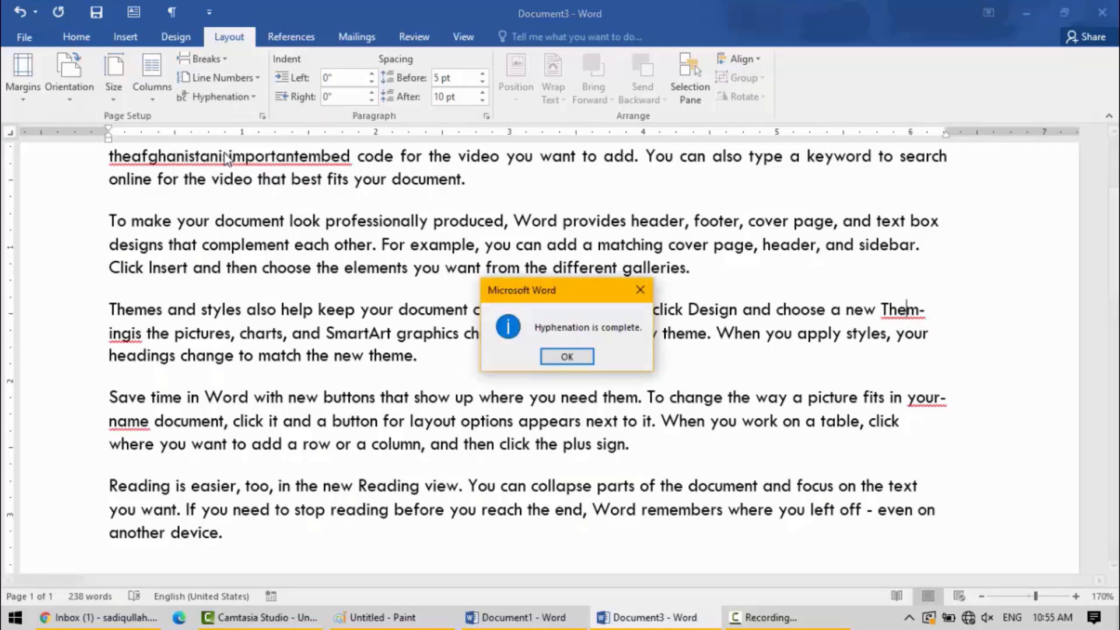
click(586, 362)
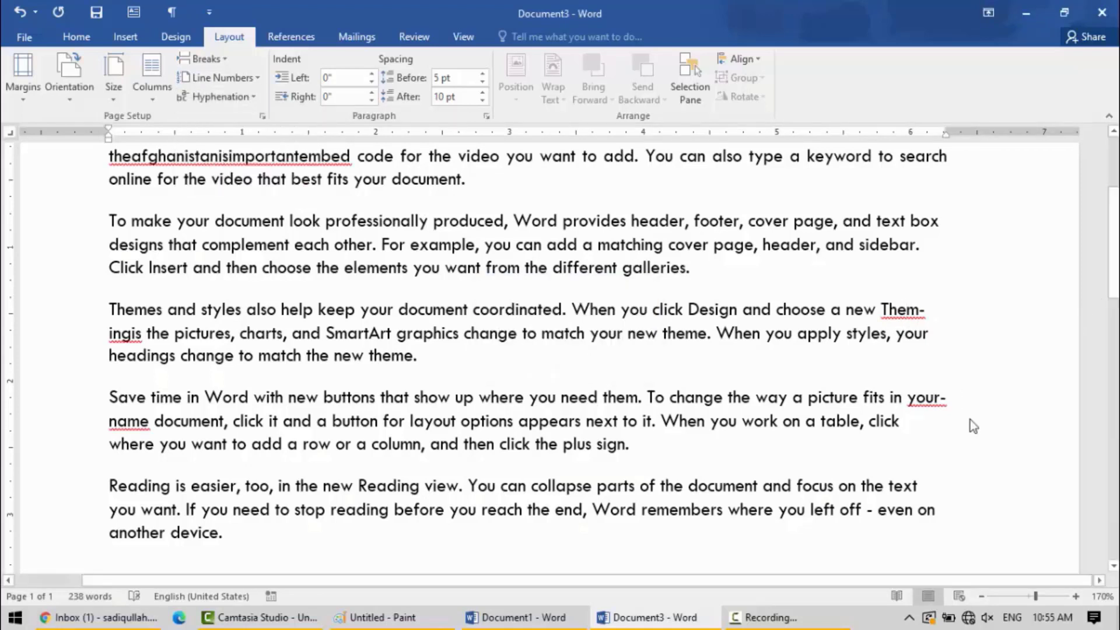
- Append "computer" to "text" at the end of the last paragraph's first line
drag(1113, 256, 1113, 294)
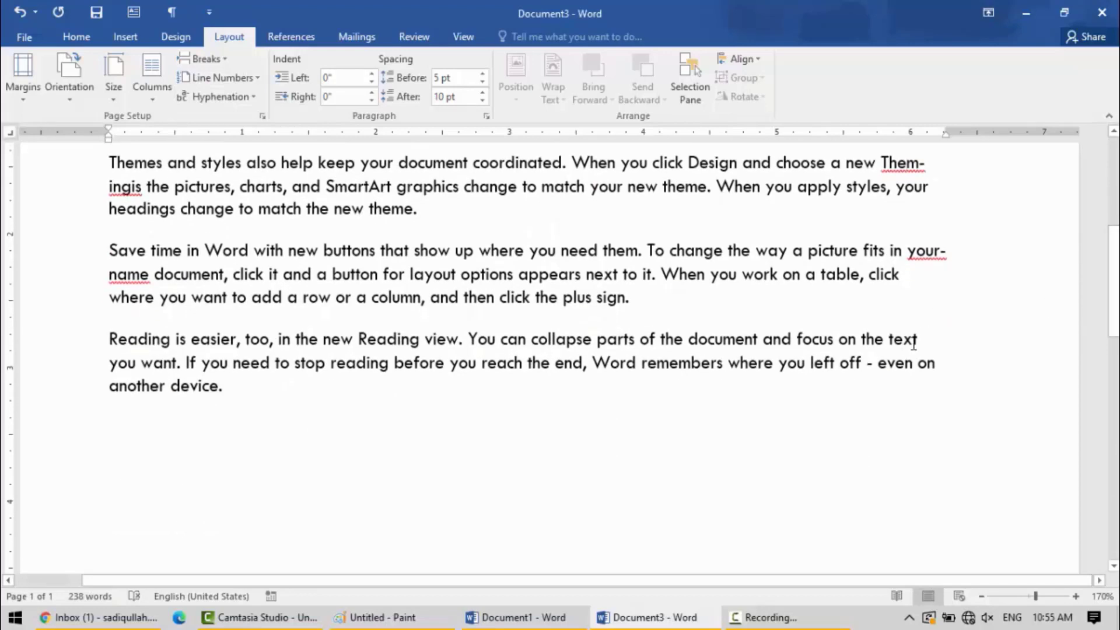
click(917, 339)
text(computer)
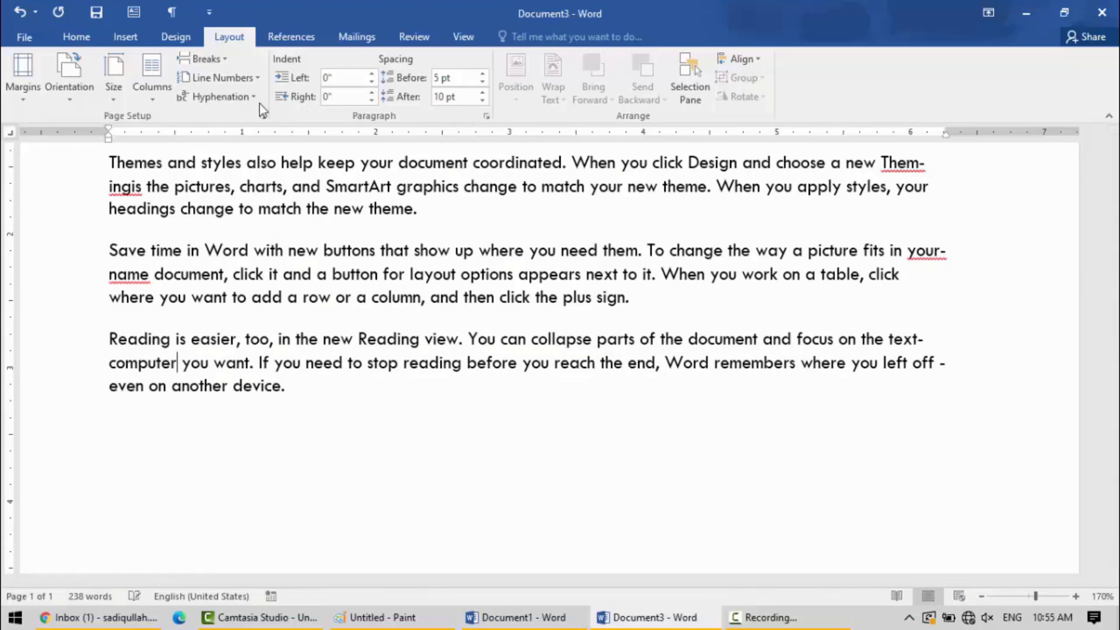
- Try setting hyphenation to None and manually hyphenating "textcomputer" at the suggested break, and undo it
click(217, 97)
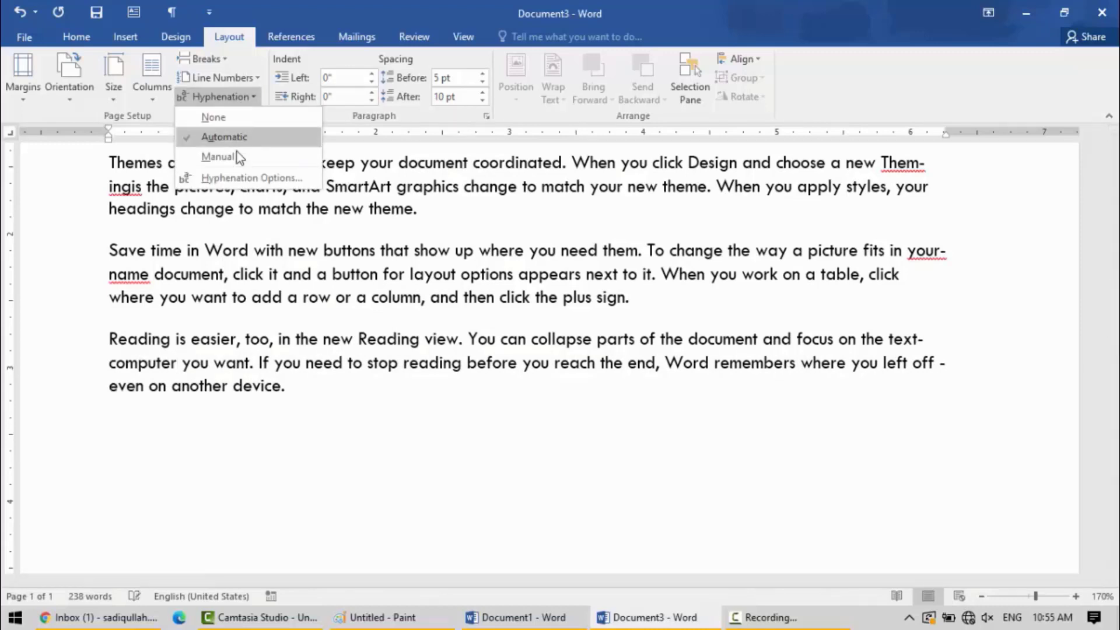
click(232, 117)
click(236, 102)
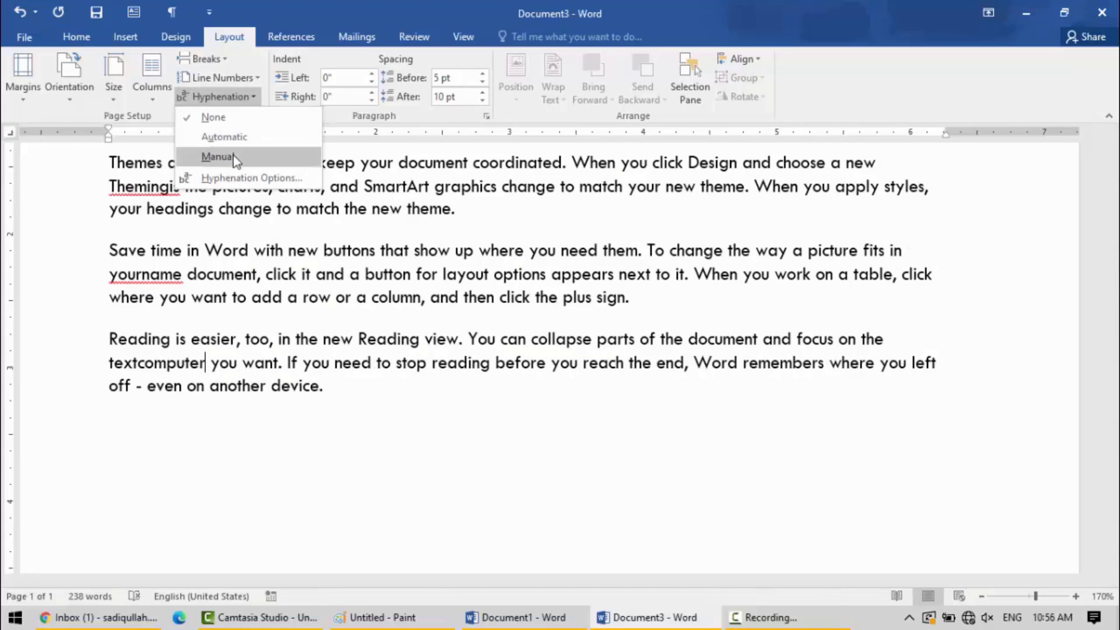
click(231, 153)
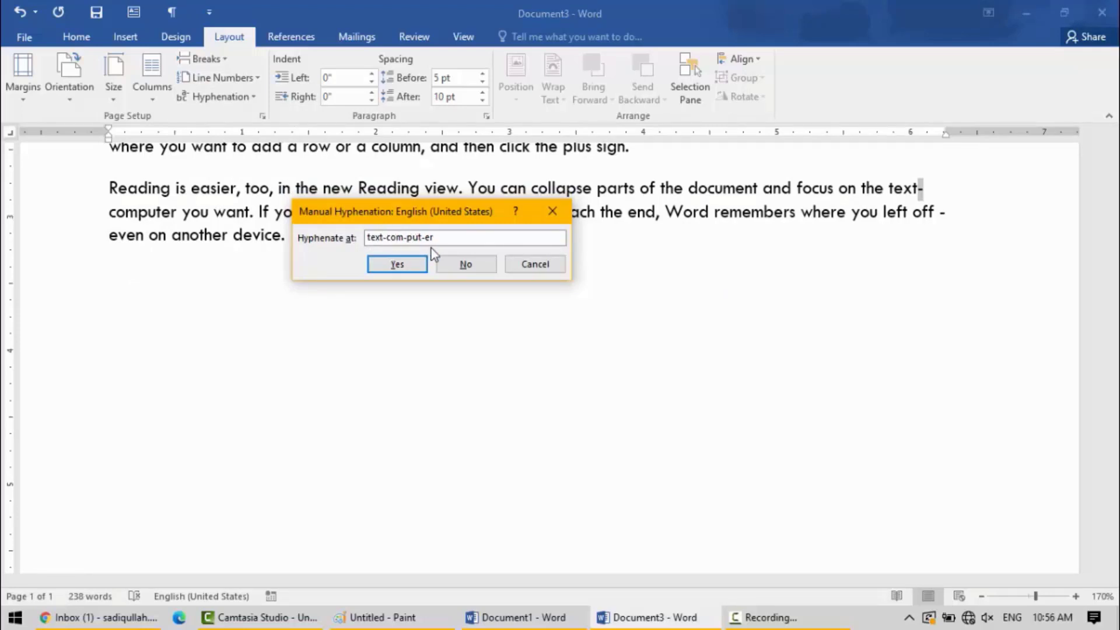
click(406, 266)
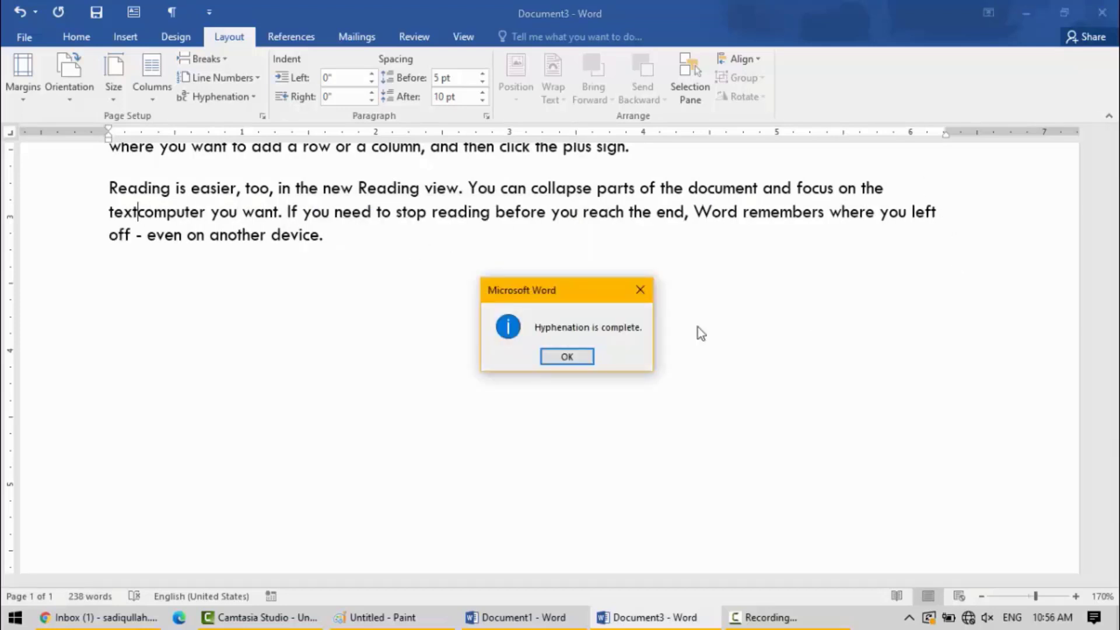
click(577, 354)
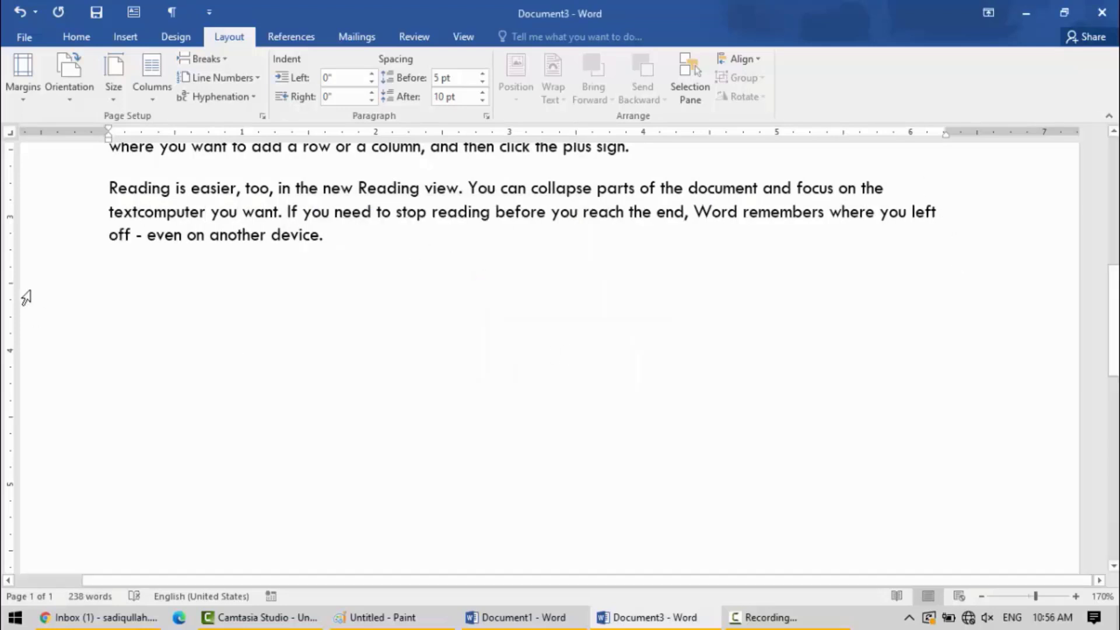
drag(1114, 284, 1111, 262)
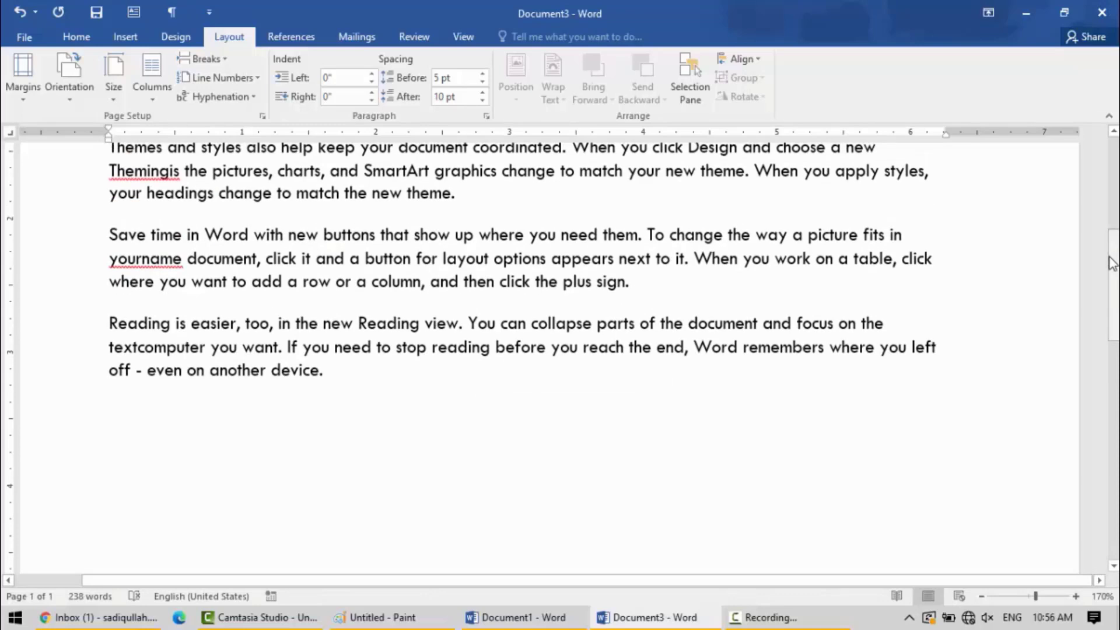
key(ctrl+z)
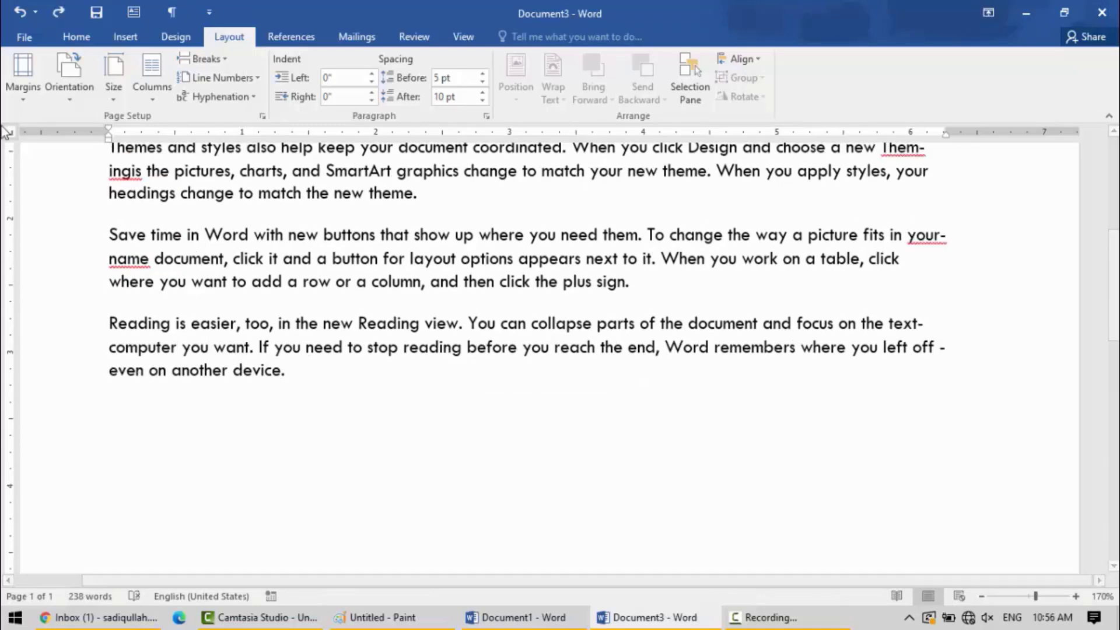
- Set hyphenation to None and manually hyphenate "textcomputer" after "te", closing the completion notice
click(251, 103)
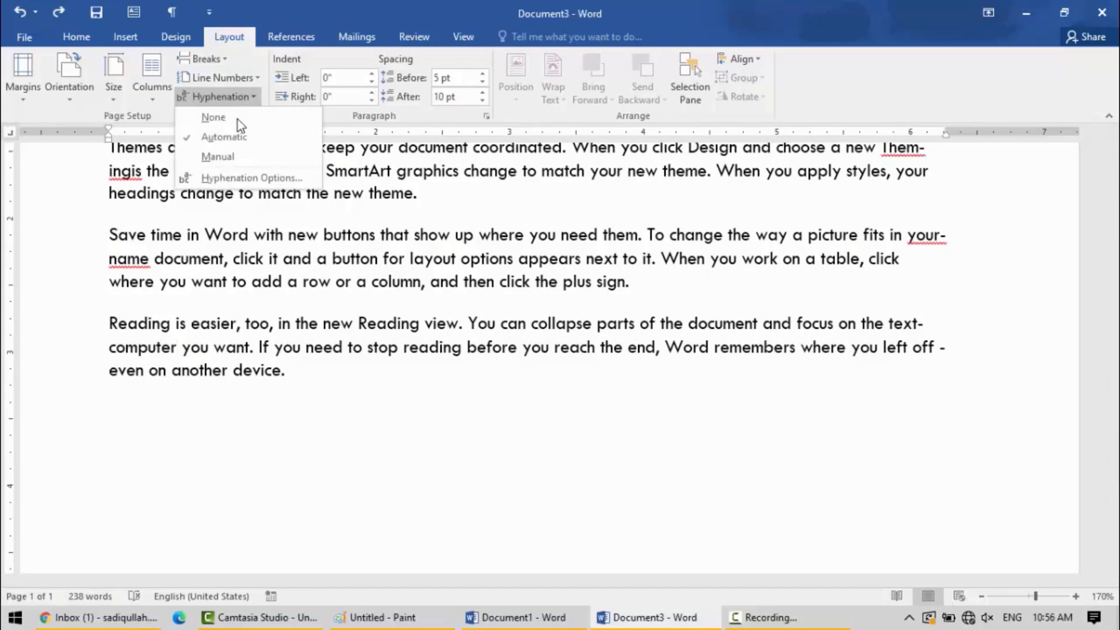
click(233, 110)
click(224, 149)
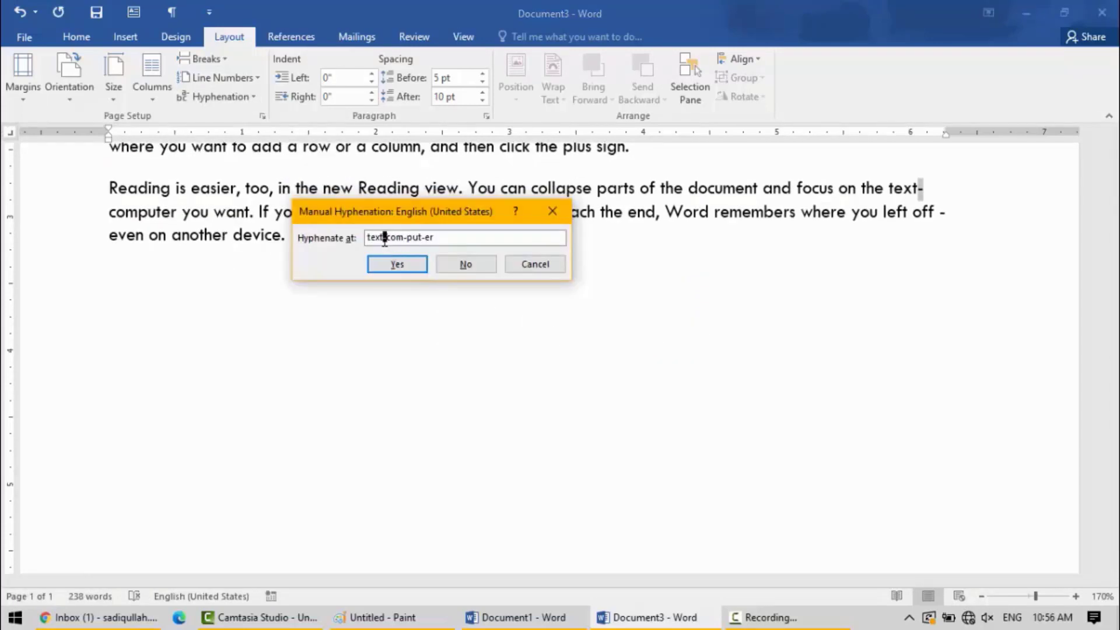
click(384, 267)
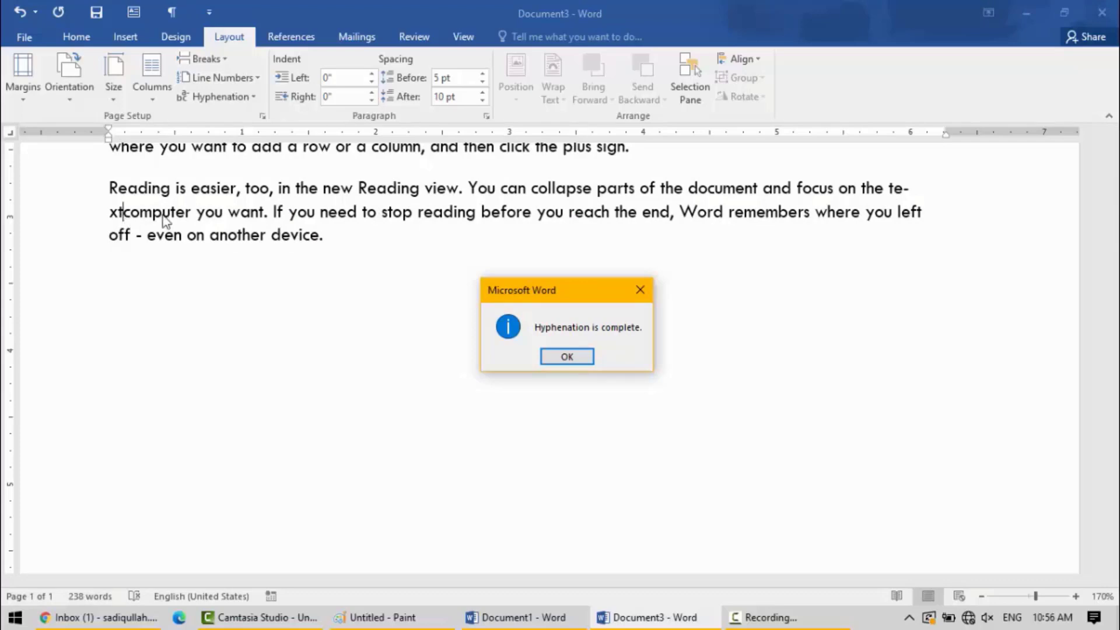
click(553, 357)
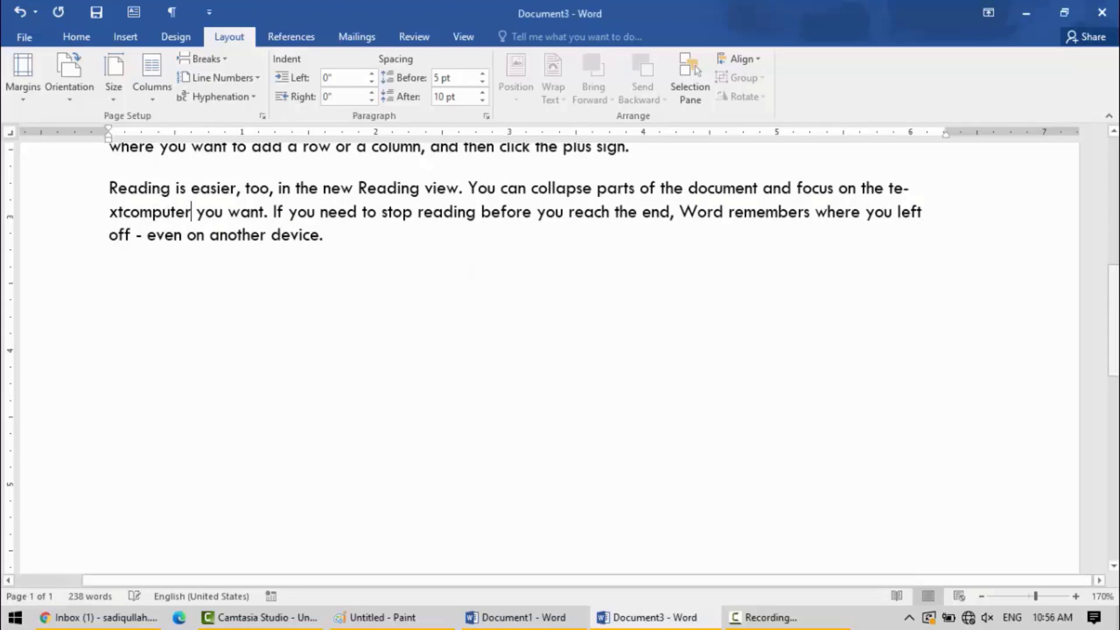
- Increase the first paragraph's indent by one level and decrease it again
drag(1113, 323, 1111, 139)
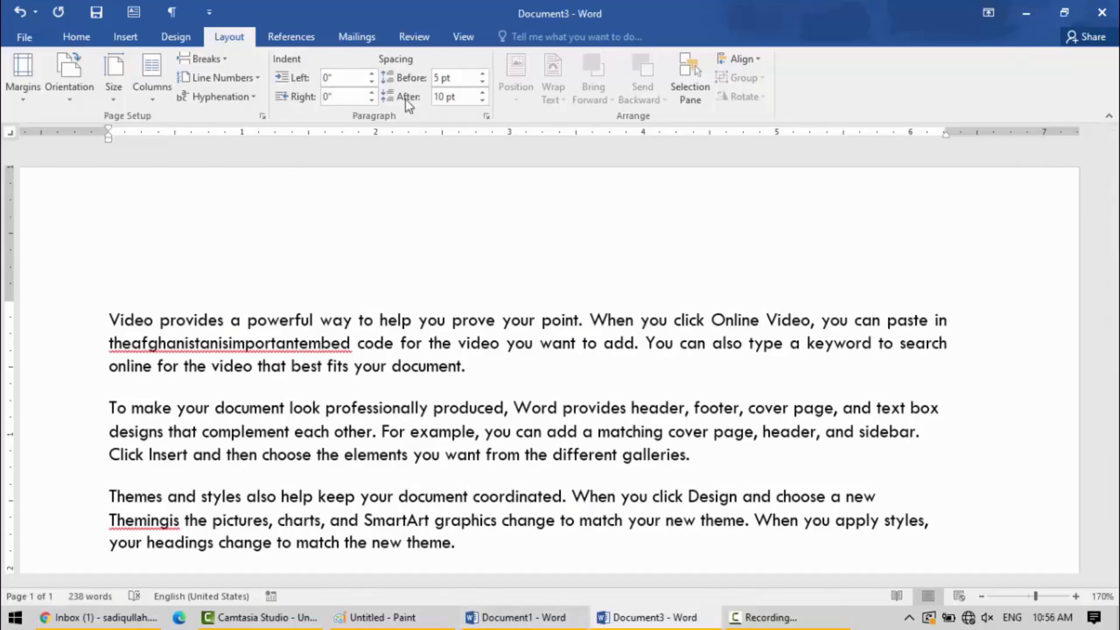
click(76, 37)
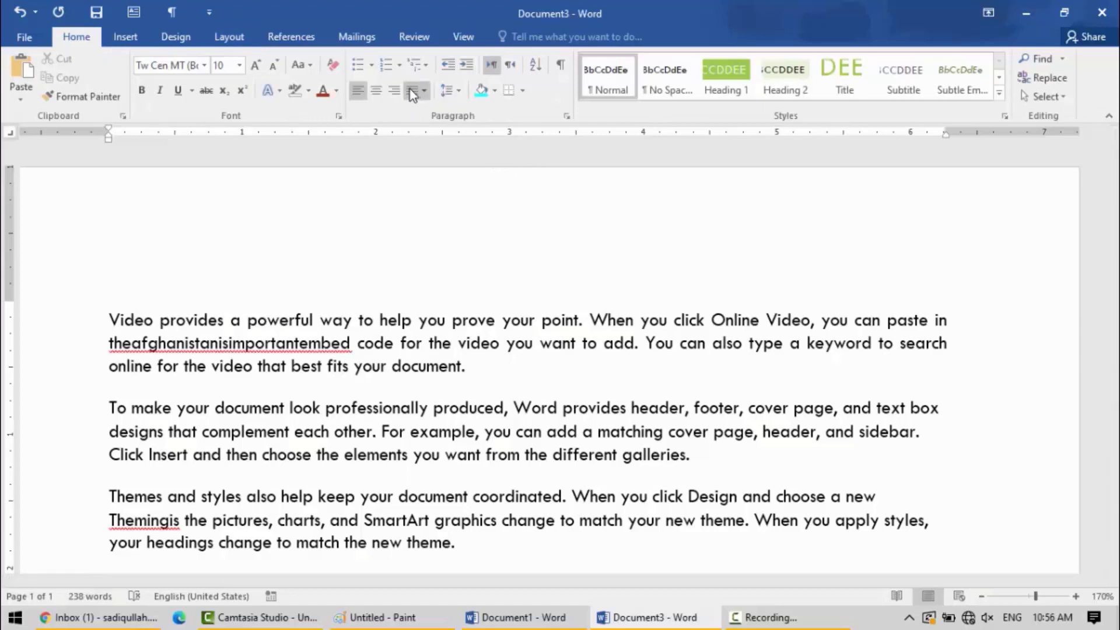
click(474, 64)
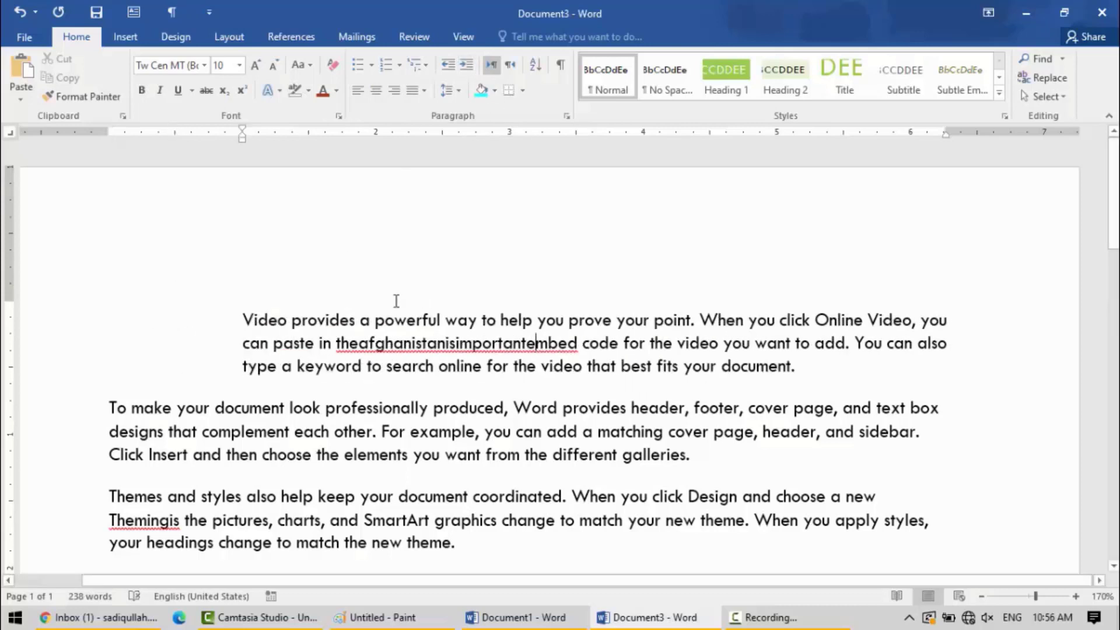
click(445, 65)
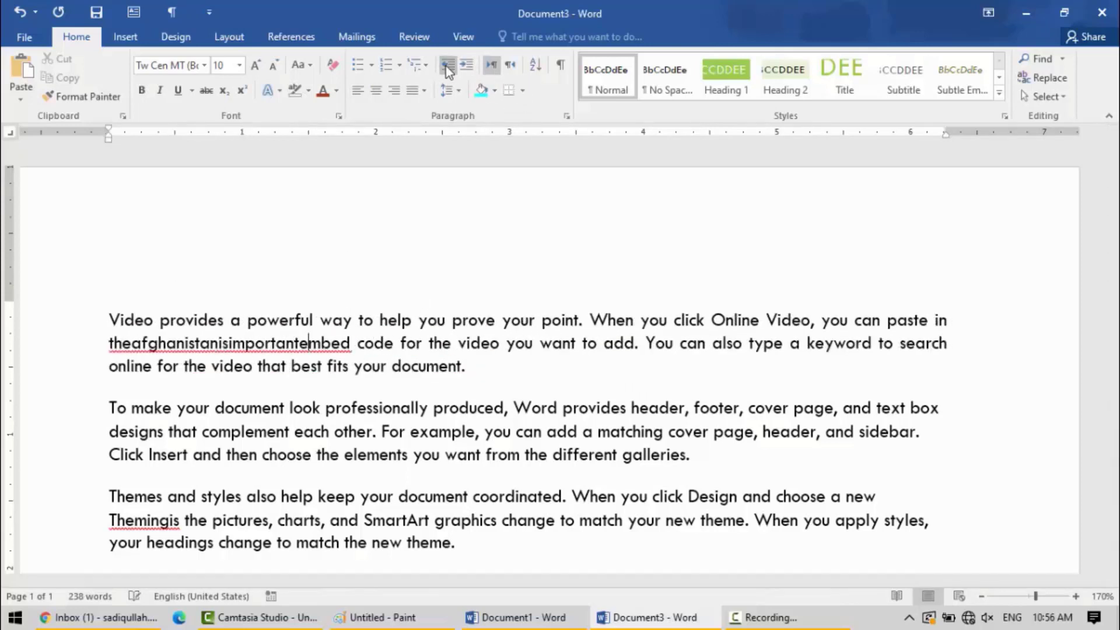
- Raise the first paragraph's left indent to 0.6" and reduce it to 0.1"
click(229, 37)
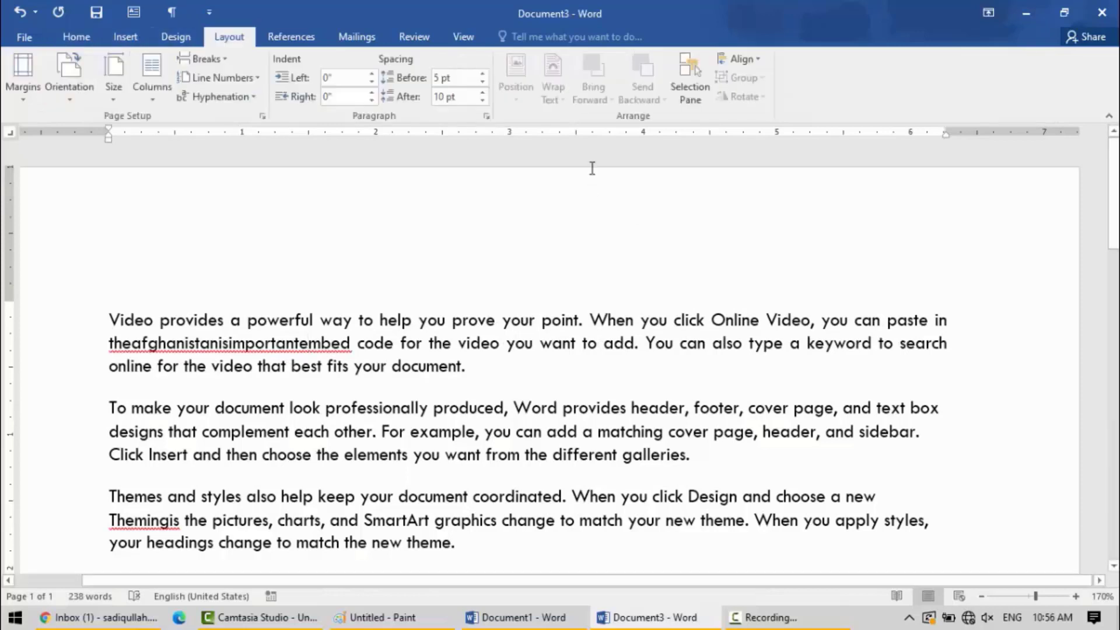
click(371, 74)
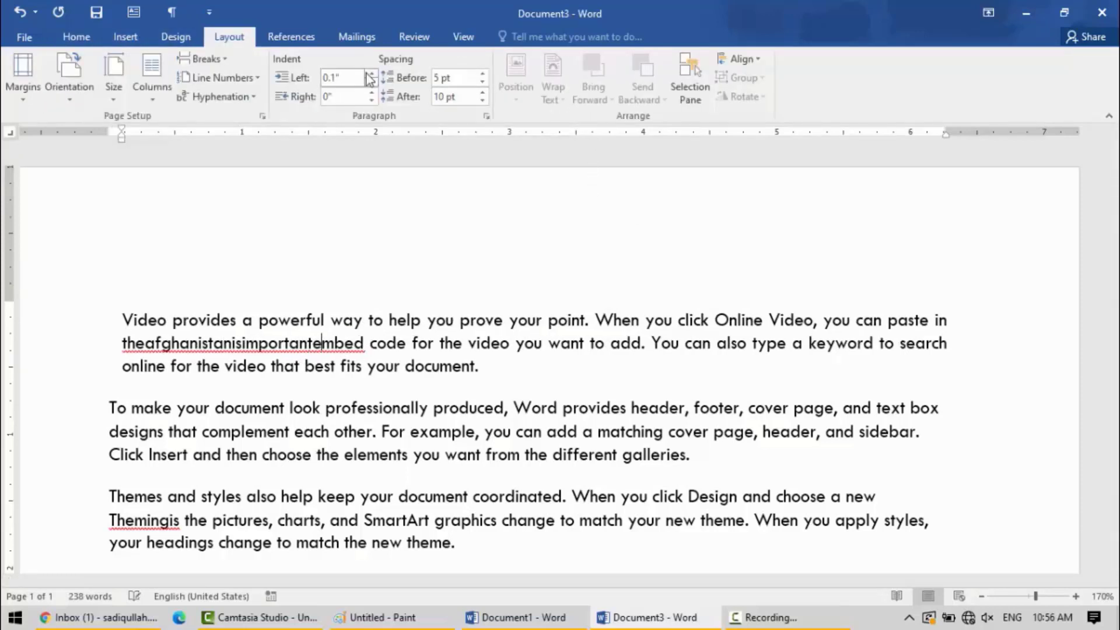
click(371, 74)
click(371, 74)
click(371, 74)
click(370, 74)
click(370, 74)
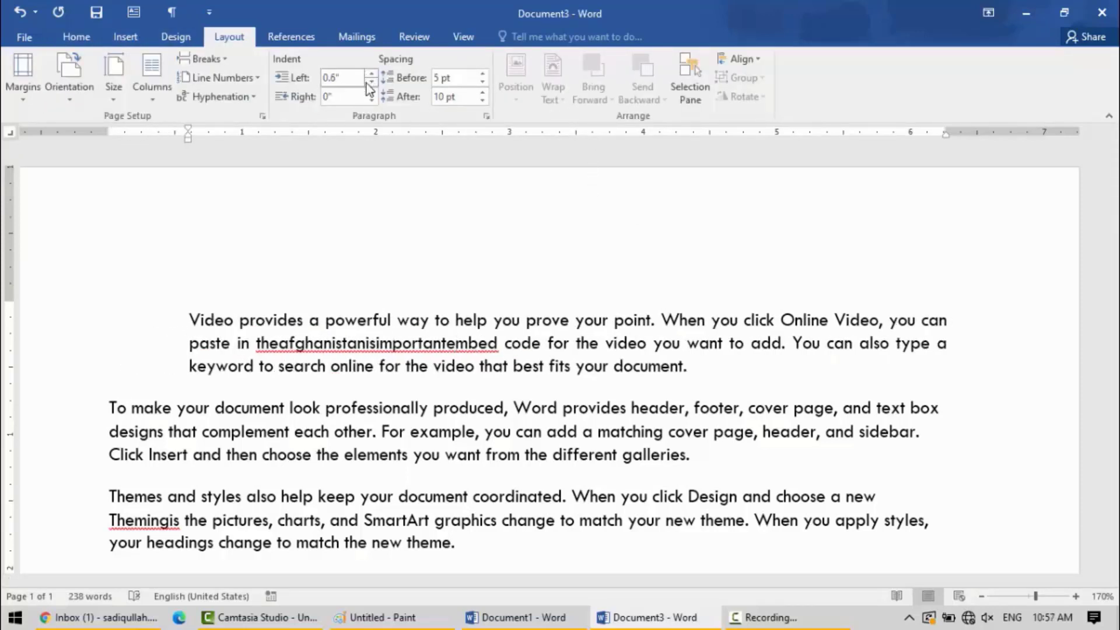
click(371, 83)
click(370, 84)
click(371, 83)
click(371, 83)
click(371, 84)
- Try a larger right indent on the first paragraph and return its right and left indents to 0"
click(371, 94)
click(371, 93)
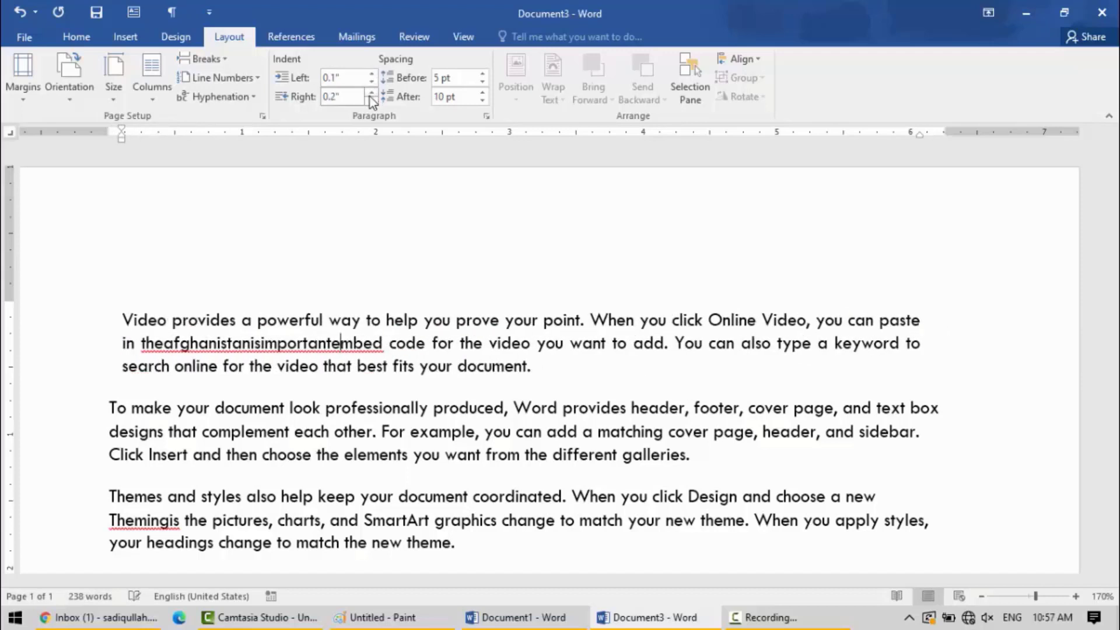
click(370, 95)
click(371, 95)
click(371, 102)
click(371, 102)
click(371, 102)
click(371, 102)
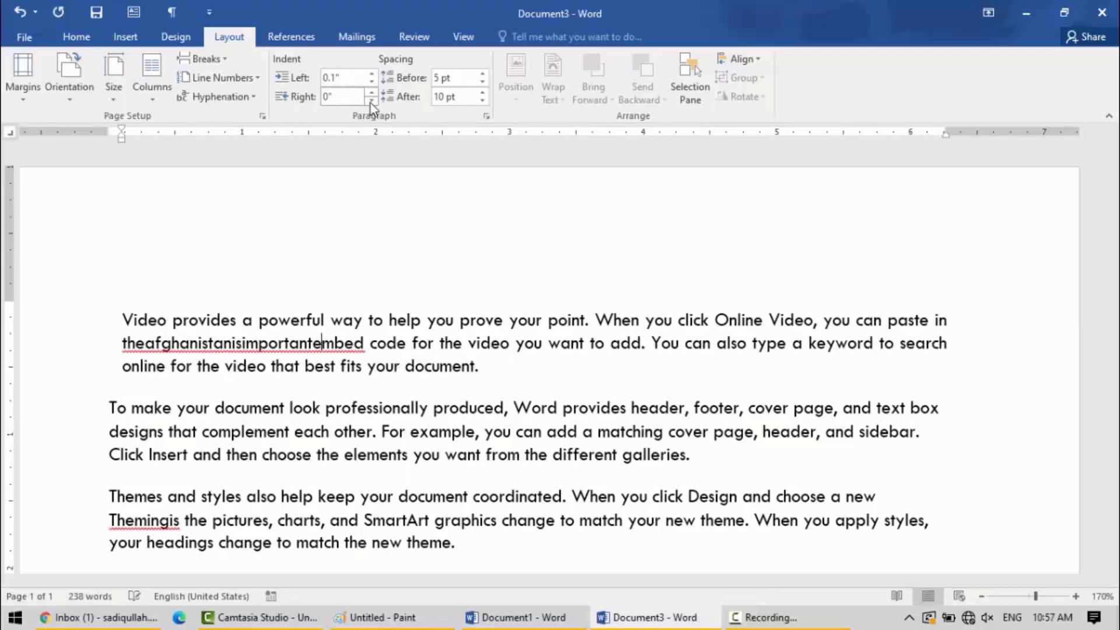
click(371, 83)
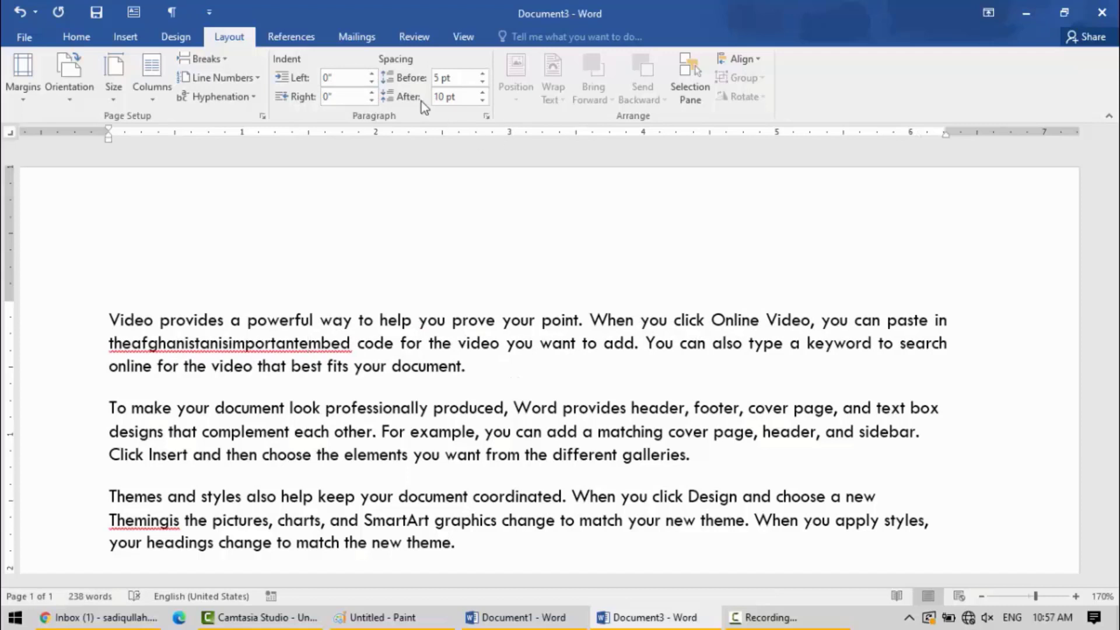
- Try 24 pt spacing before the first paragraph, and settle on 6 pt before and 0 pt after
click(481, 75)
click(481, 75)
click(481, 75)
click(481, 75)
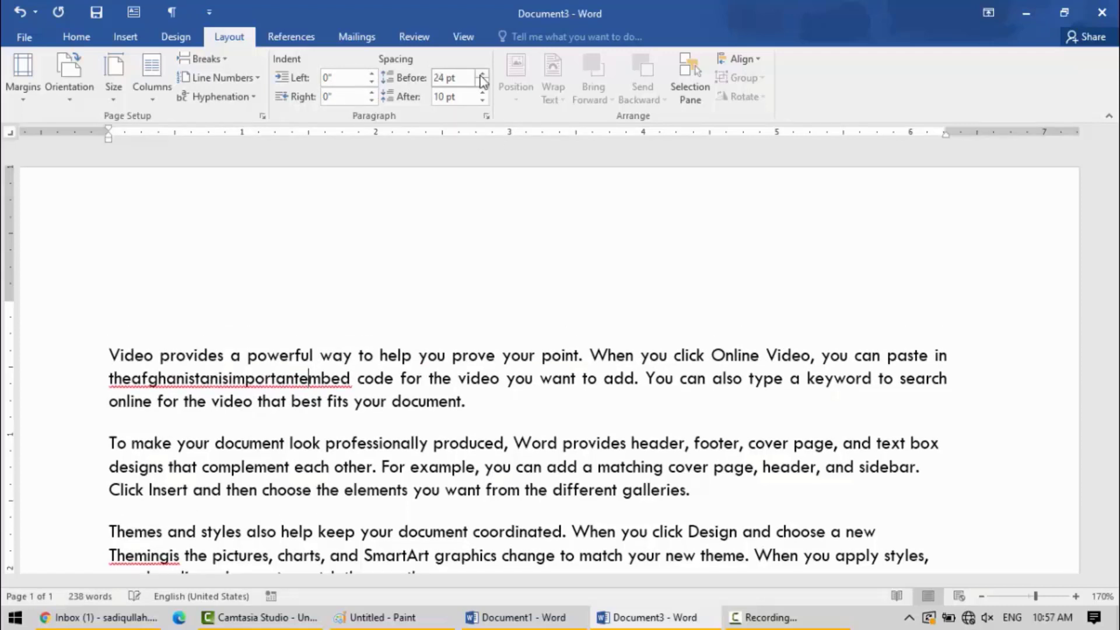
click(482, 82)
click(482, 82)
click(482, 82)
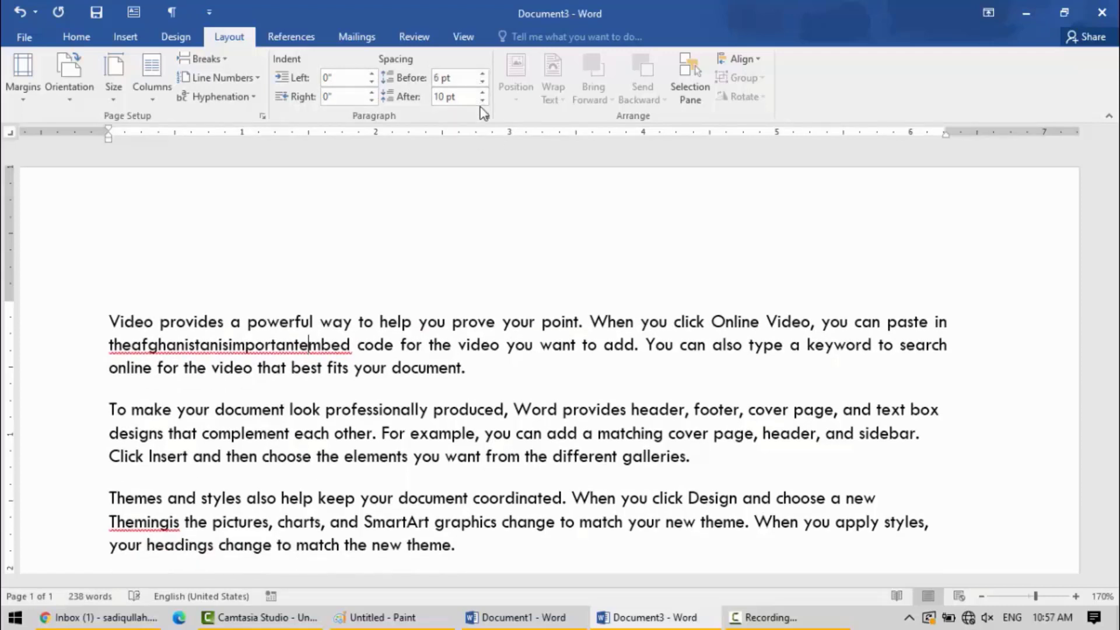
click(482, 102)
click(482, 102)
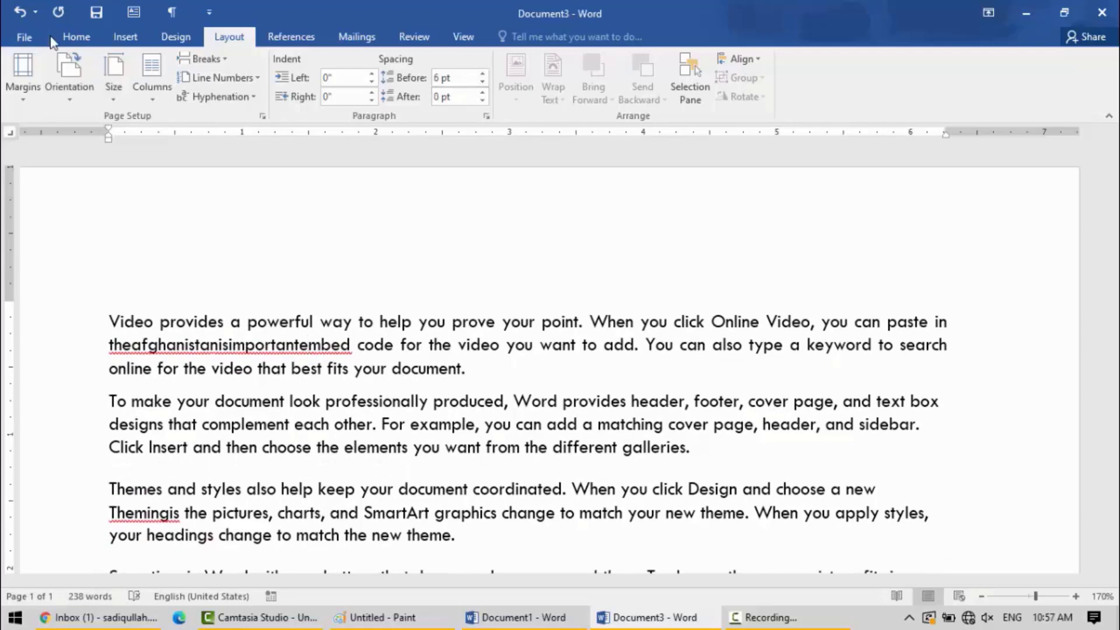
- Look over the line spacing choices for the first paragraph and return to the page layout and indent settings
click(79, 37)
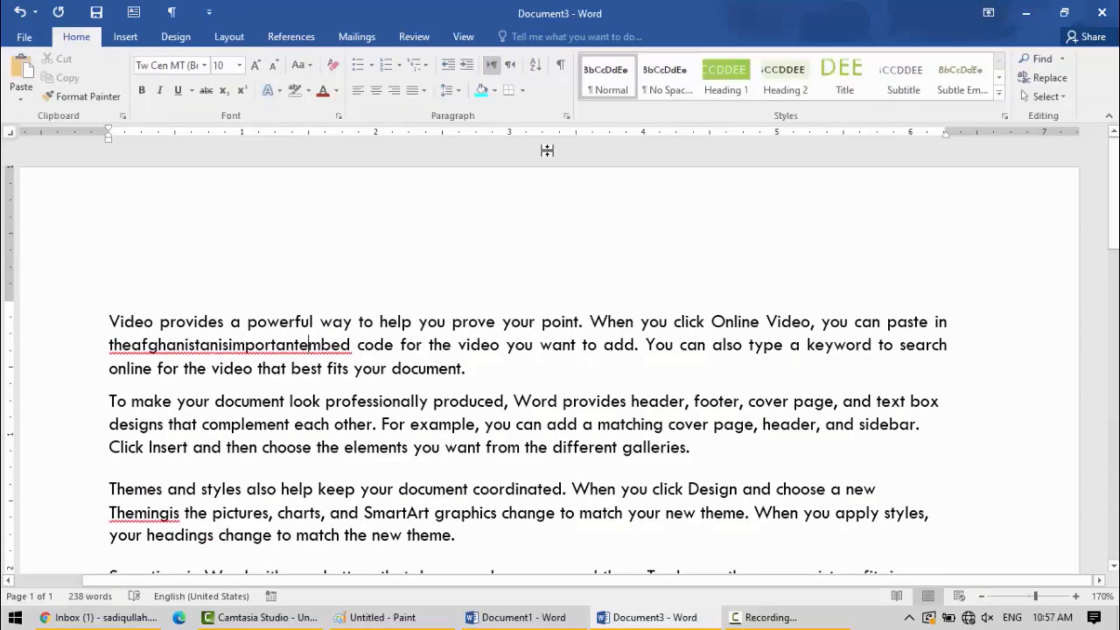
click(447, 91)
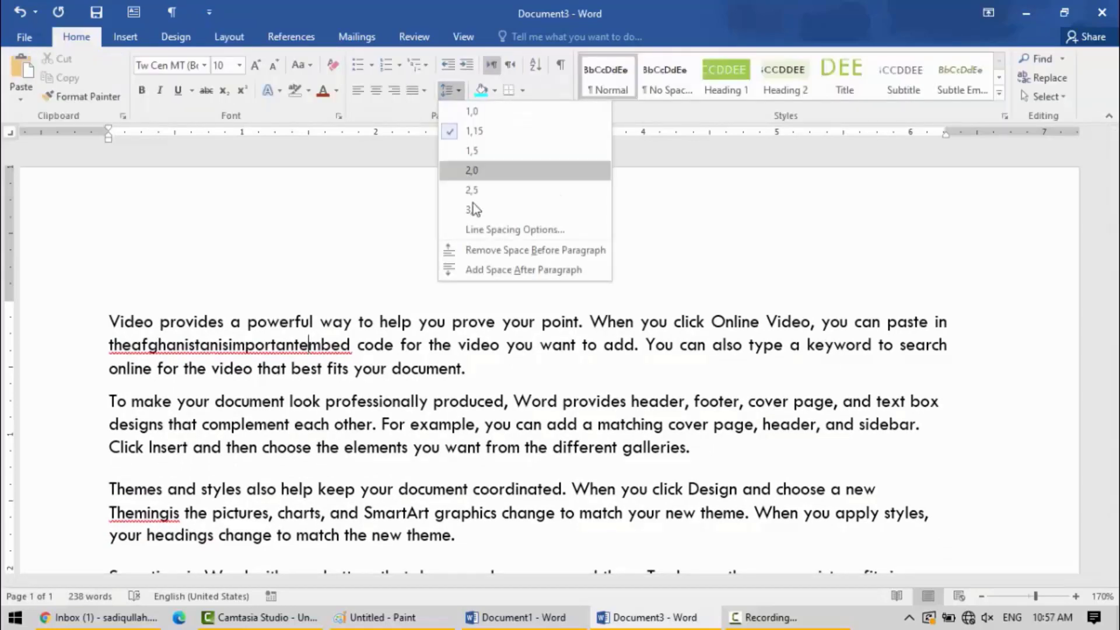
click(384, 430)
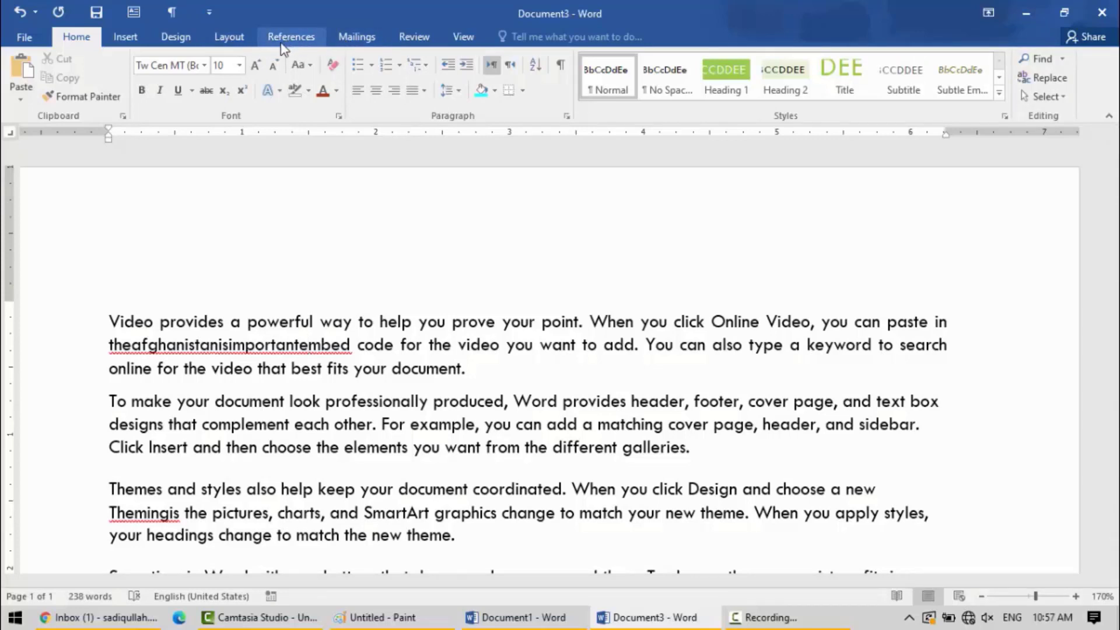
click(229, 36)
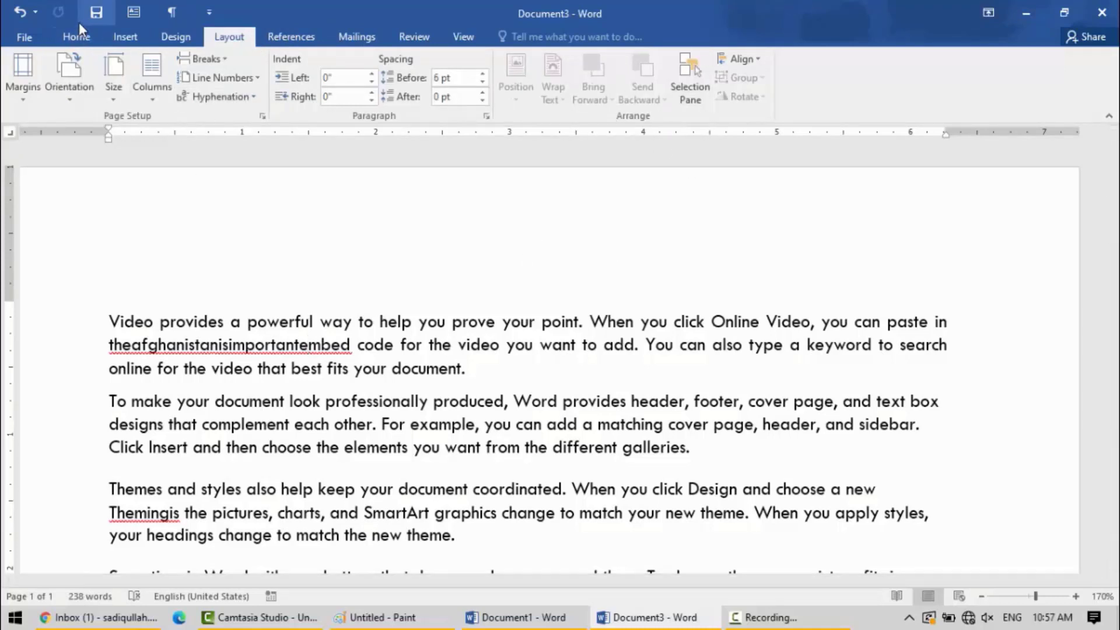
- Switch from Document3 to Document1 and insert an empty paragraph above the "KABU:" heading
click(1025, 8)
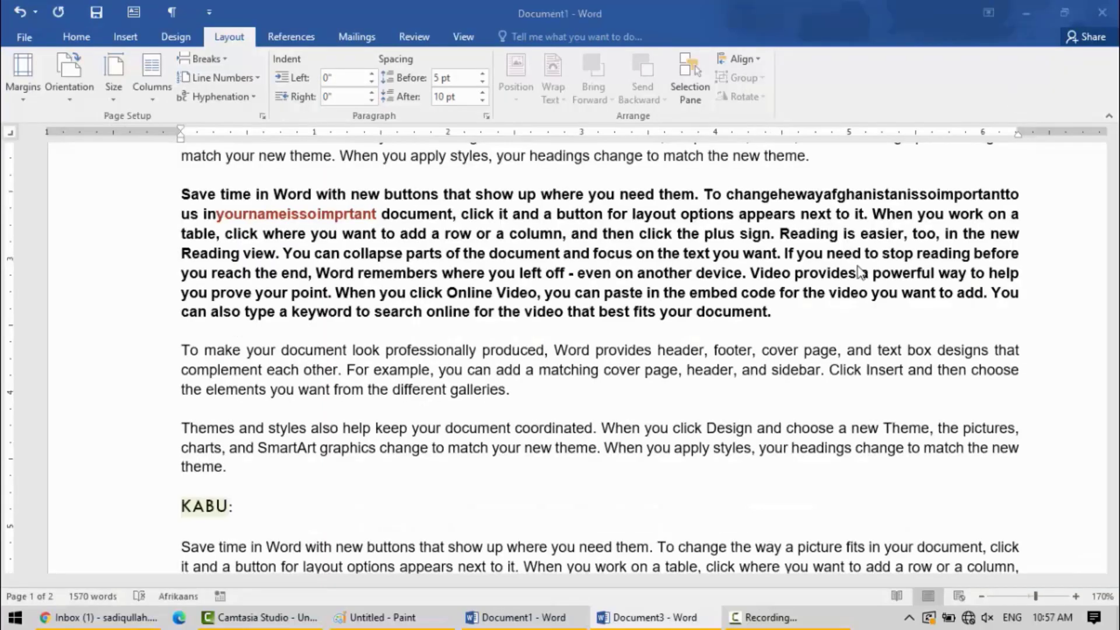
drag(1114, 227, 1114, 268)
click(187, 296)
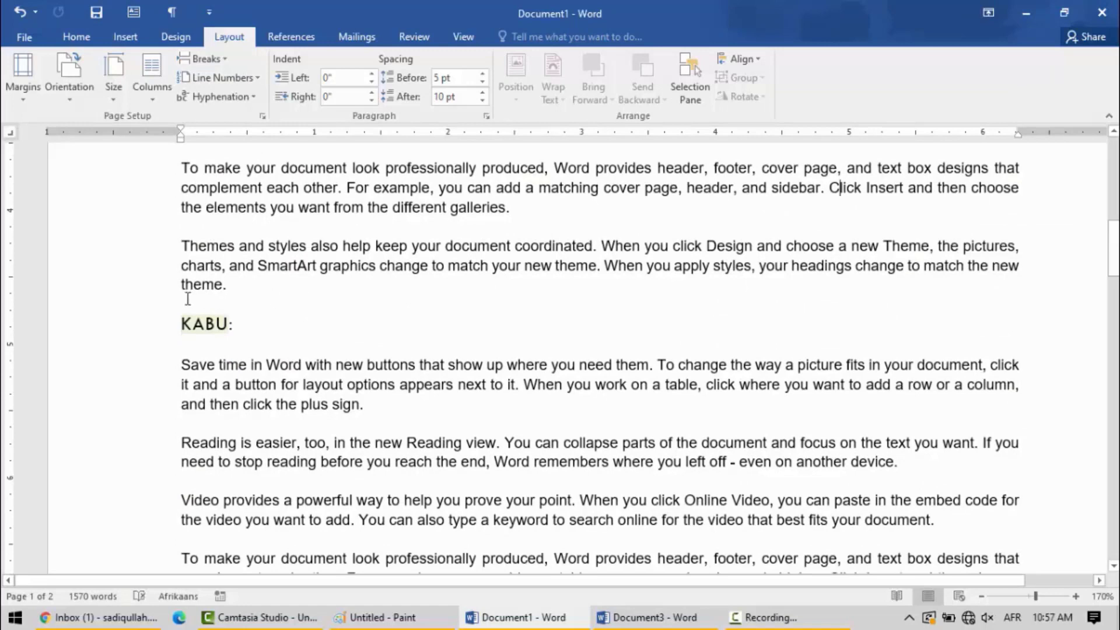
key(Return)
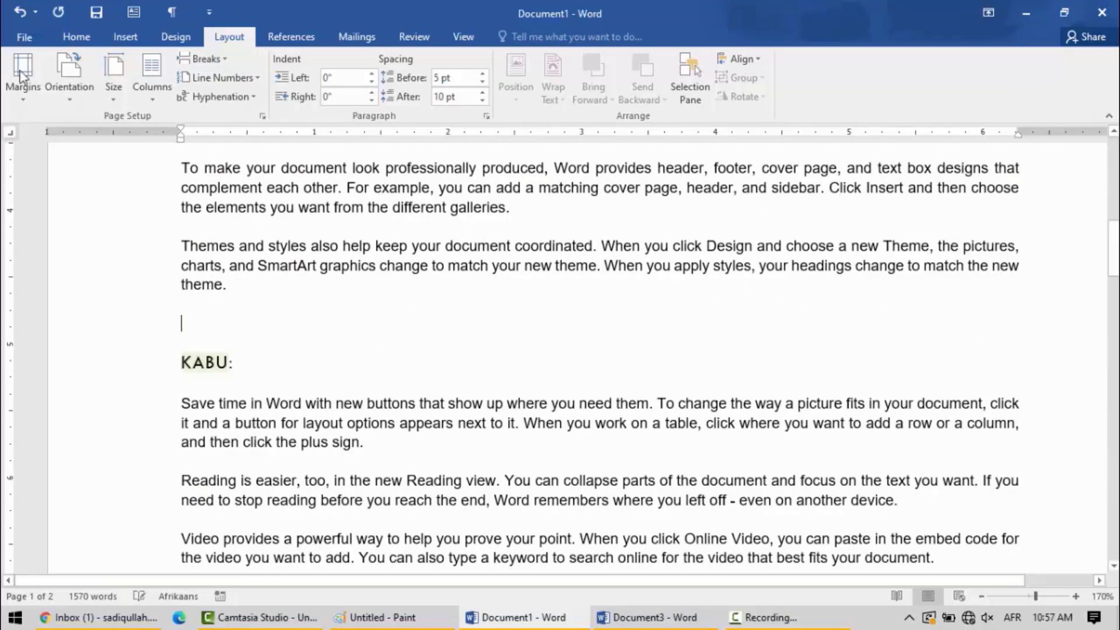
- Draw an empty text box about 1.93" wide and 0.69" high beside the "KABU:" heading
click(134, 11)
mouse_move(280, 306)
mouse_down()
mouse_move(530, 378)
mouse_move(540, 411)
mouse_move(537, 398)
mouse_up()
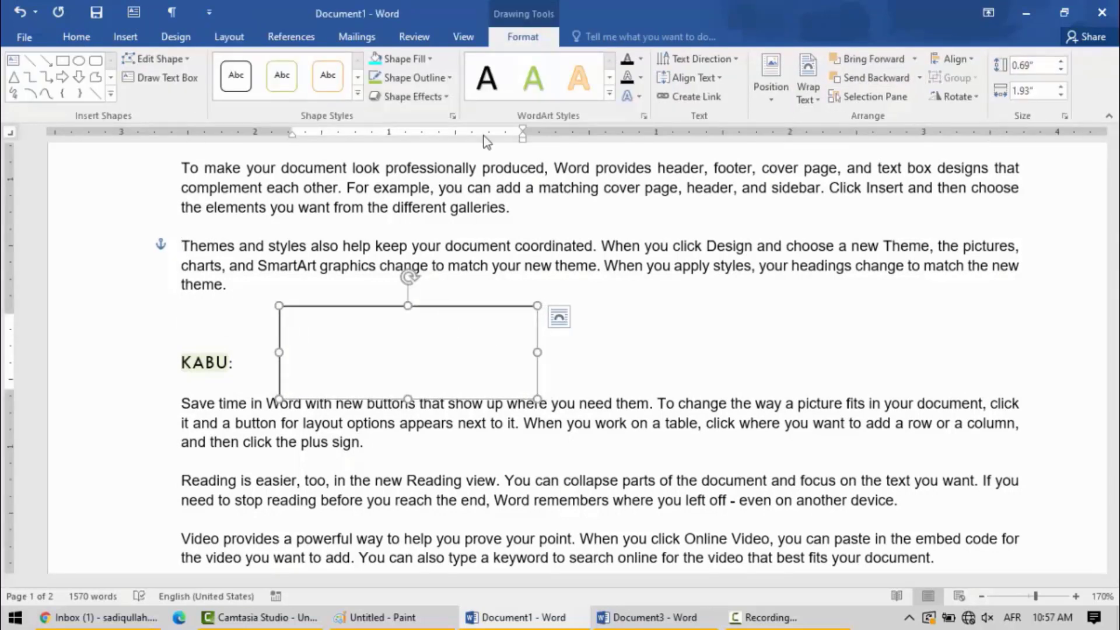
- Insert the picture of the man in a yellow helmet from the Desktop within the word "your" in the "Themes and styles" paragraph
click(428, 245)
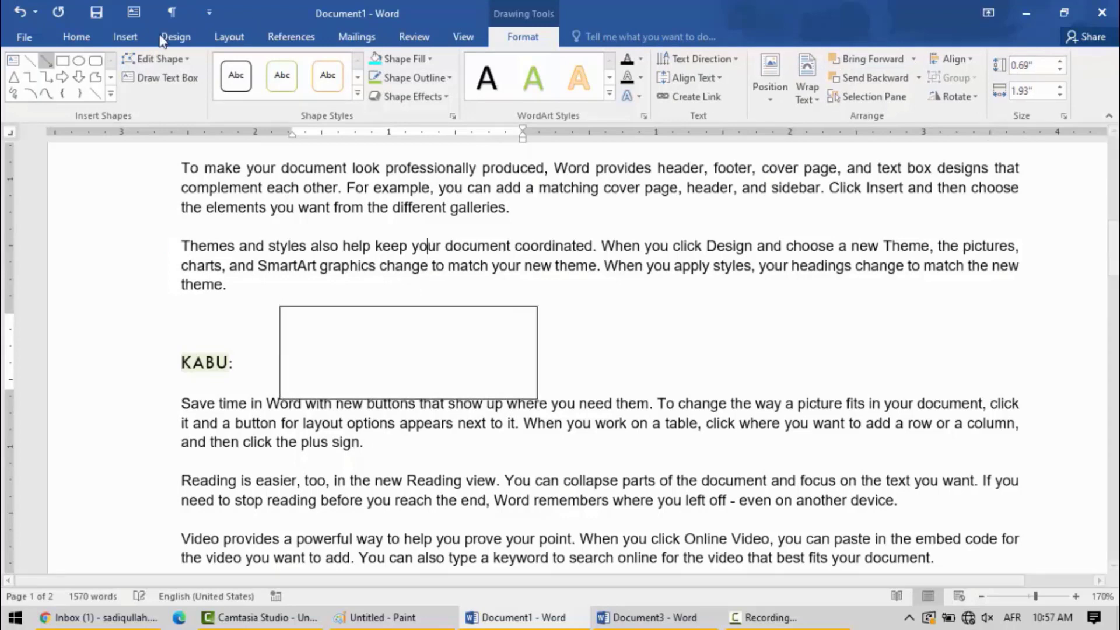
click(126, 37)
click(157, 80)
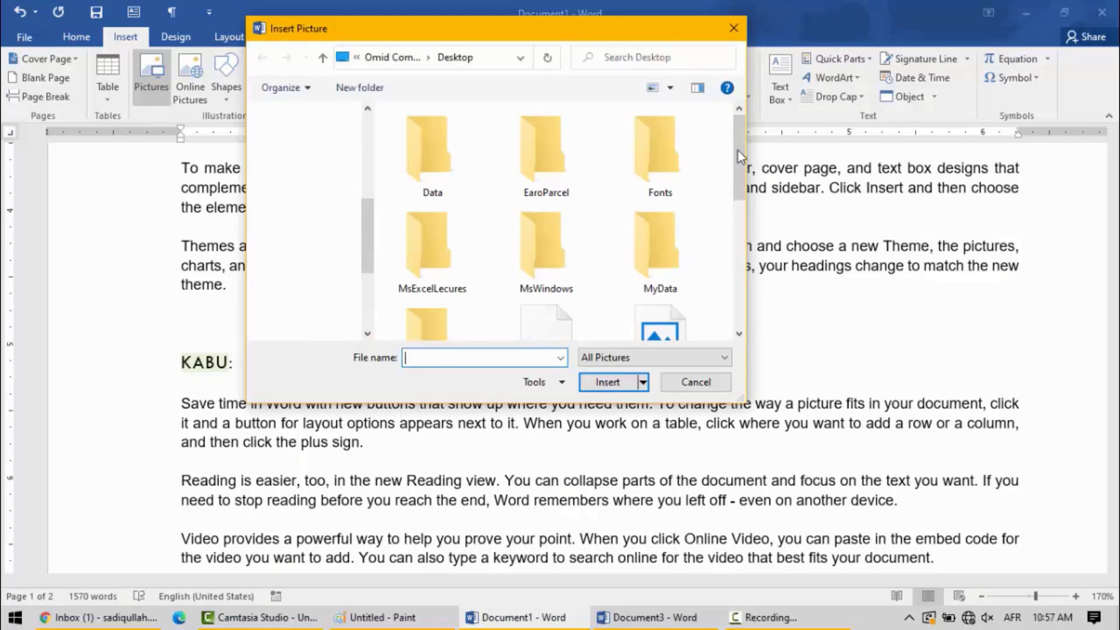
scroll(737, 154, down, 5)
double_click(653, 262)
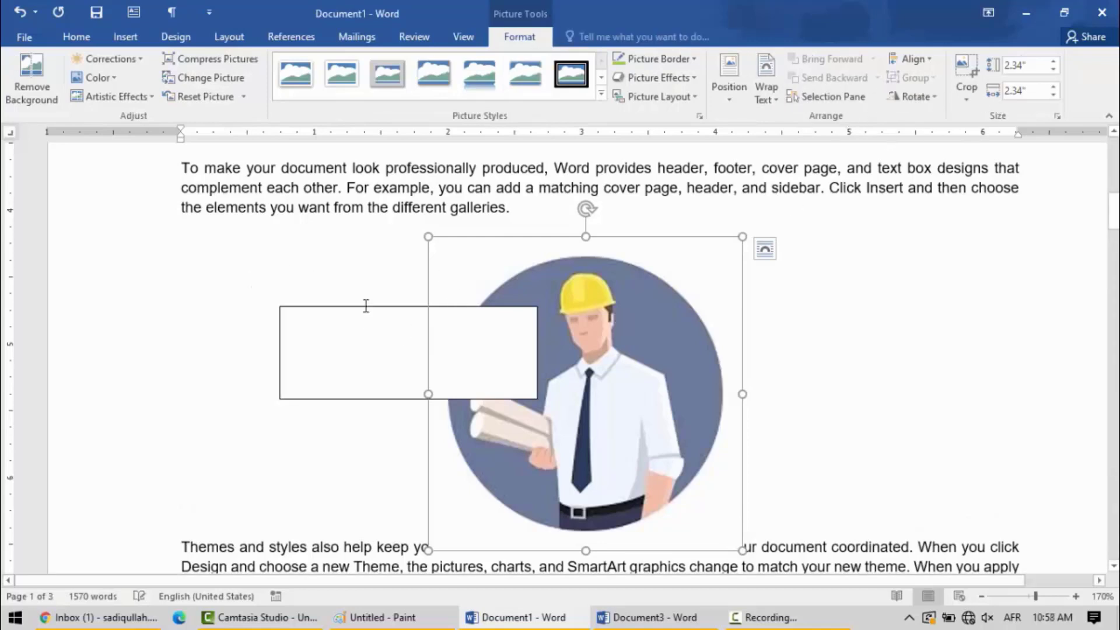
- Move the text box clear of the picture and compare the arrange commands among the page layout and shape formatting options
drag(362, 309, 255, 253)
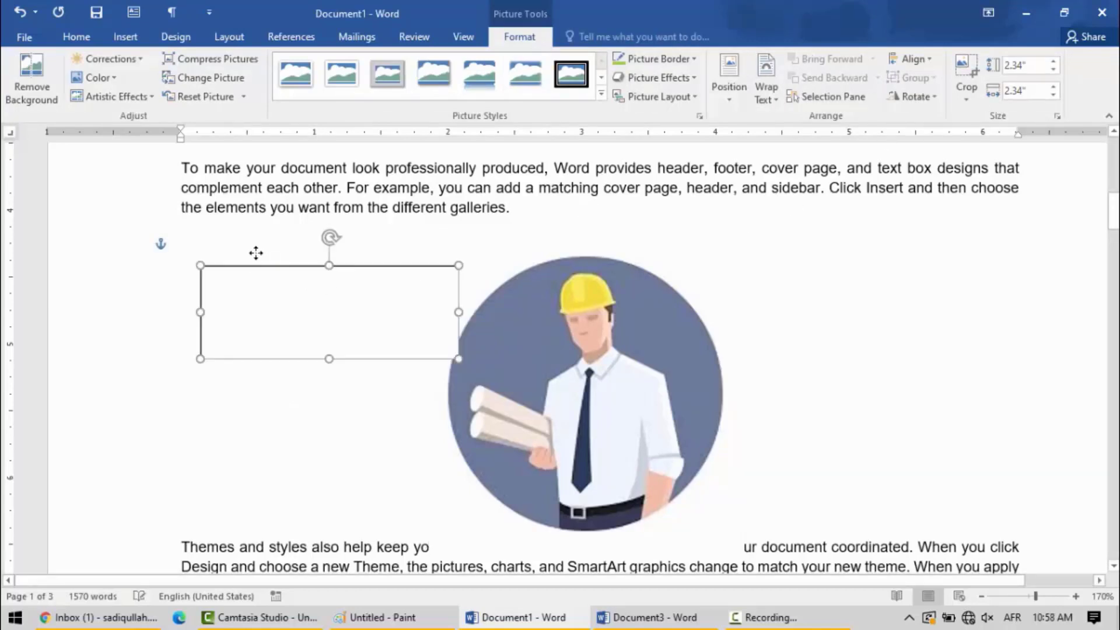
click(228, 36)
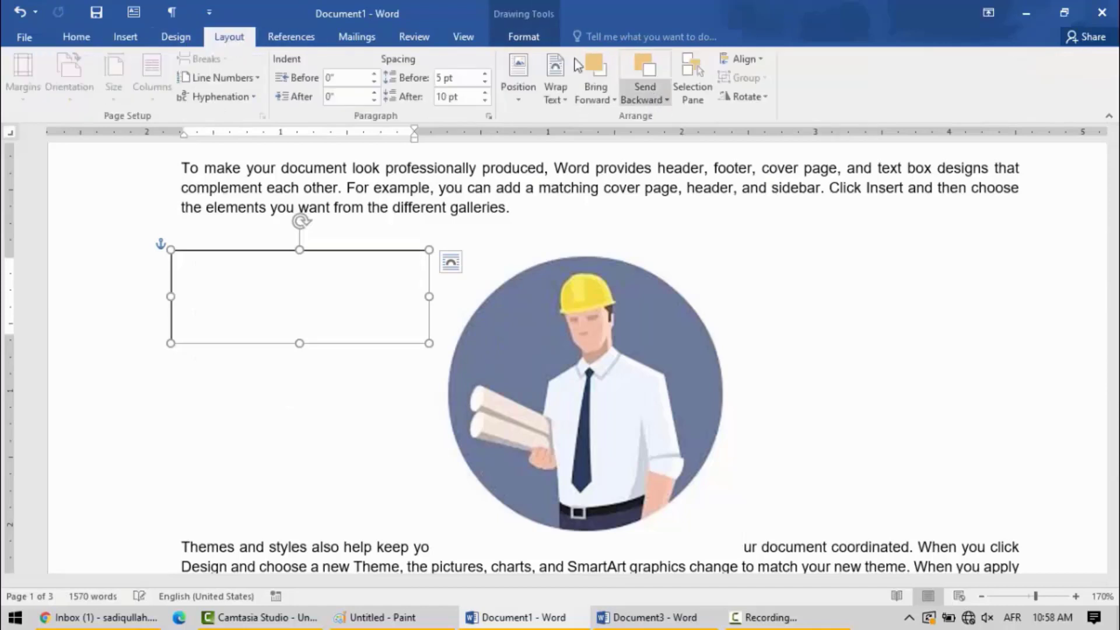
click(524, 36)
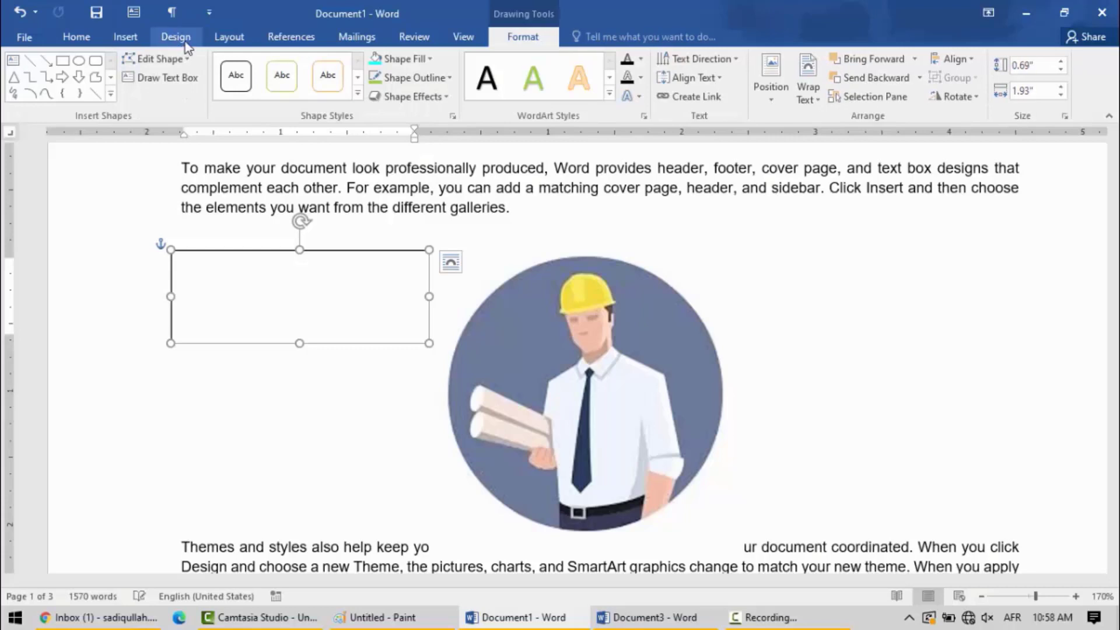
click(227, 37)
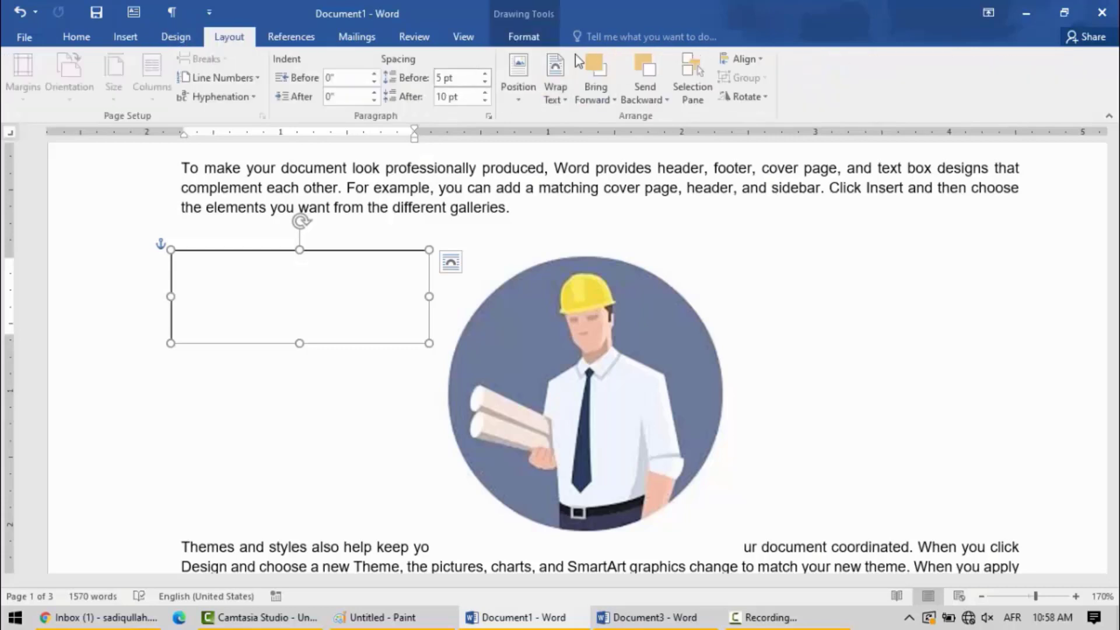